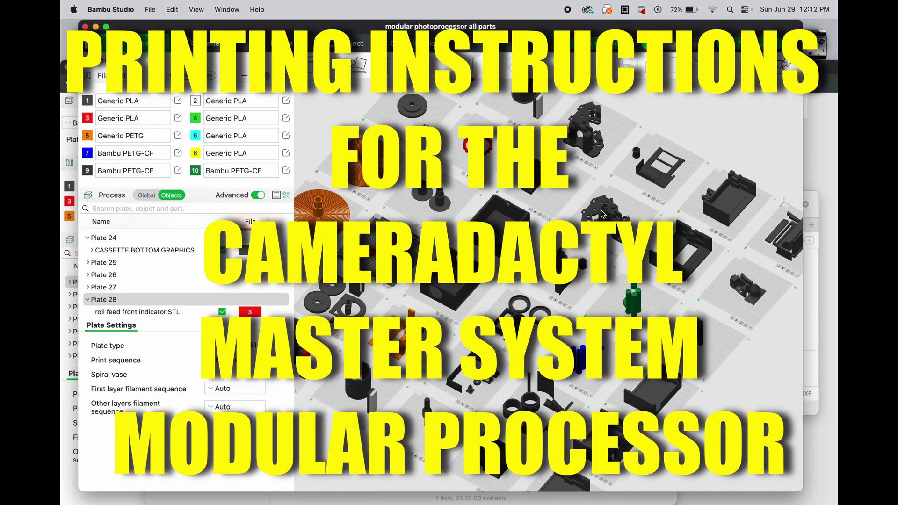
# Look over the plates of the modular photoprocessor project and select the two orange reel models in turn to inspect them.
pyautogui.moveTo(601, 210); pyautogui.dragTo(629, 197, button='middle')
pyautogui.click(629, 198)
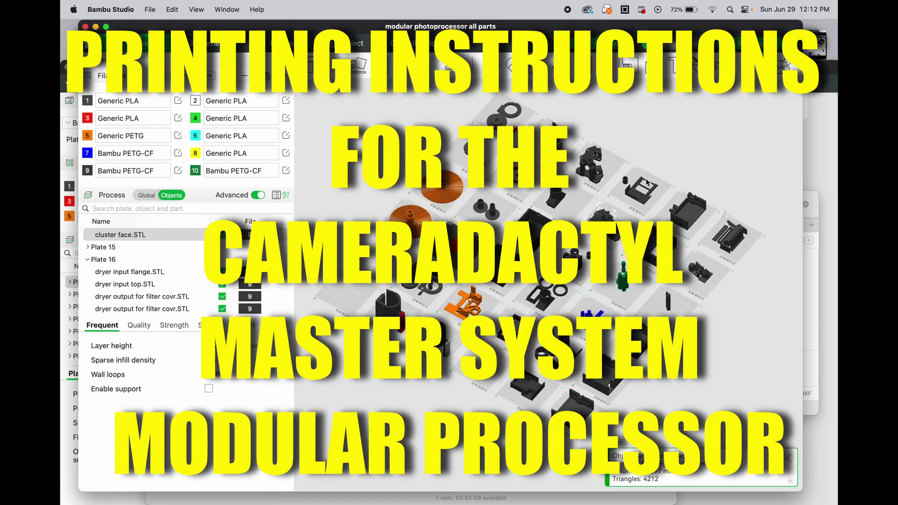
pyautogui.scroll(3, 647, 182)
pyautogui.scroll(-3, 647, 180)
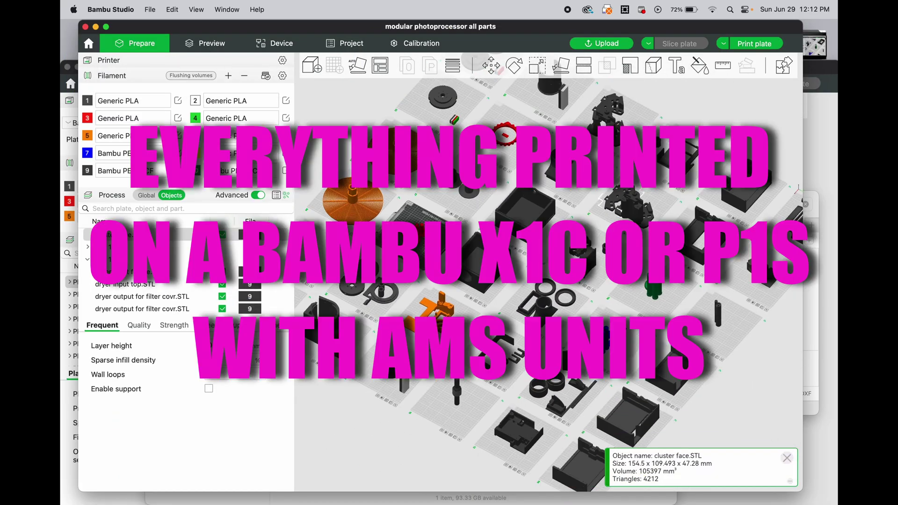
pyautogui.moveTo(505, 160); pyautogui.dragTo(505, 204, button='right')
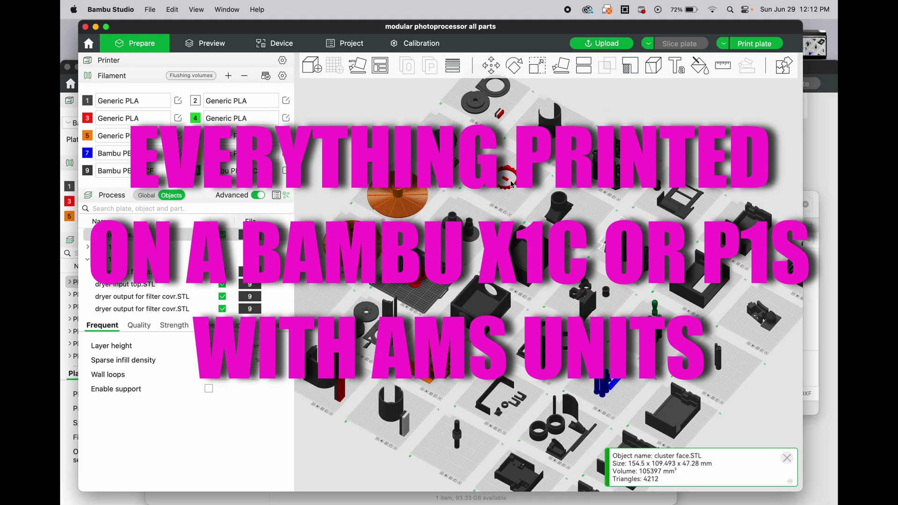
pyautogui.click(550, 120)
pyautogui.click(388, 409)
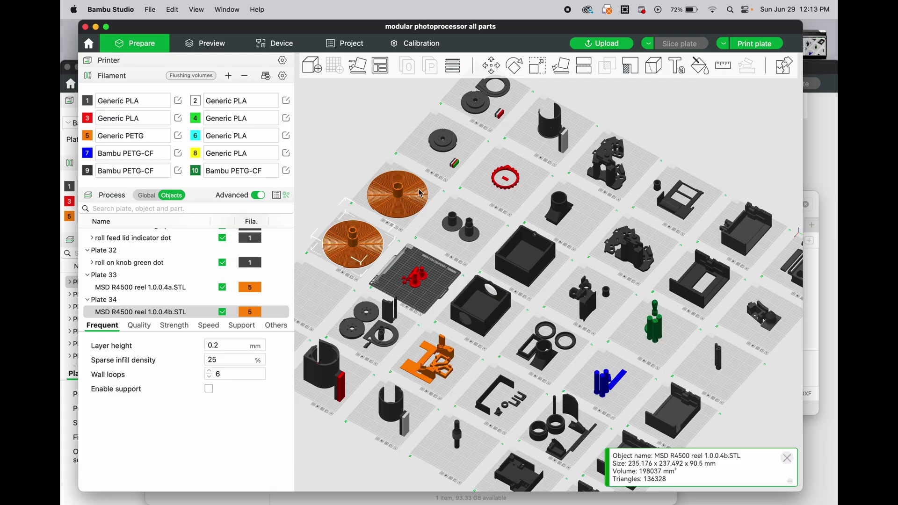
pyautogui.click(421, 193)
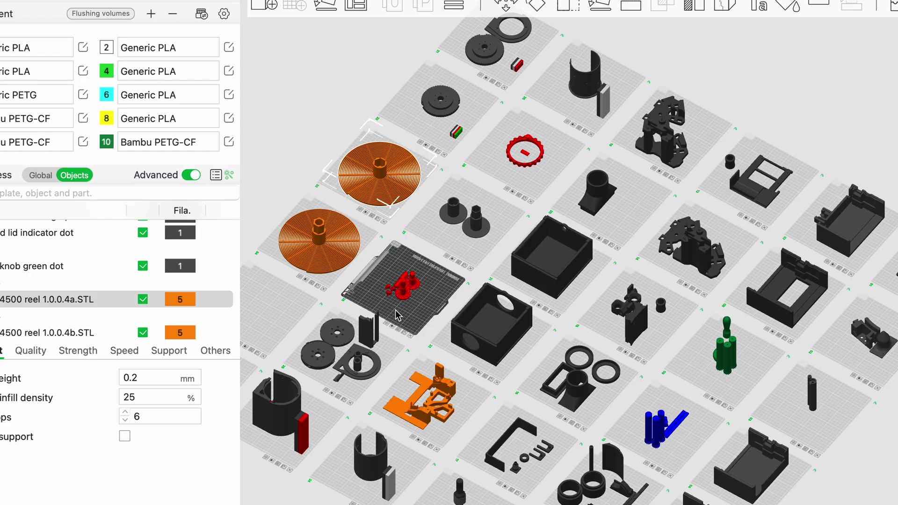
pyautogui.click(669, 388)
pyautogui.moveTo(669, 387); pyautogui.dragTo(650, 314, button='right')
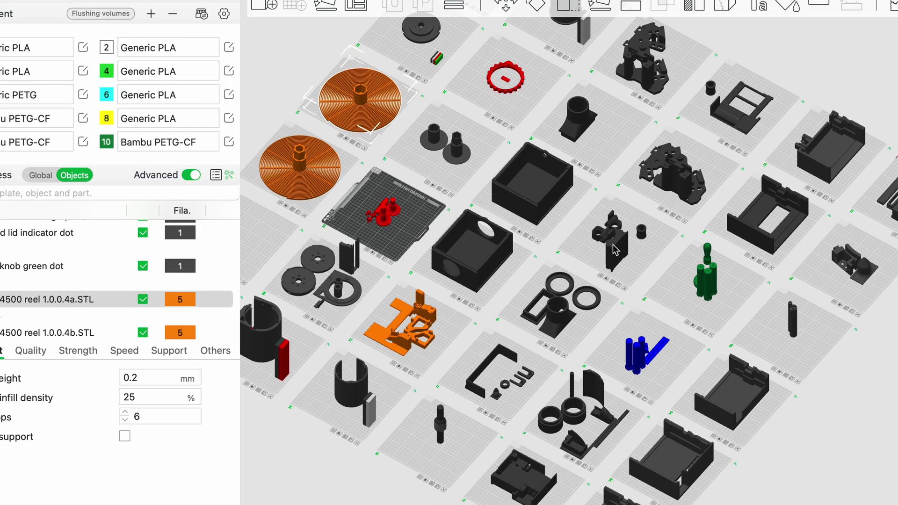
# Switch to Finder and open the "0.2mm standard PLA" folder inside MSP 4000 Modular Photoprocessor.
pyautogui.press('super+Tab')
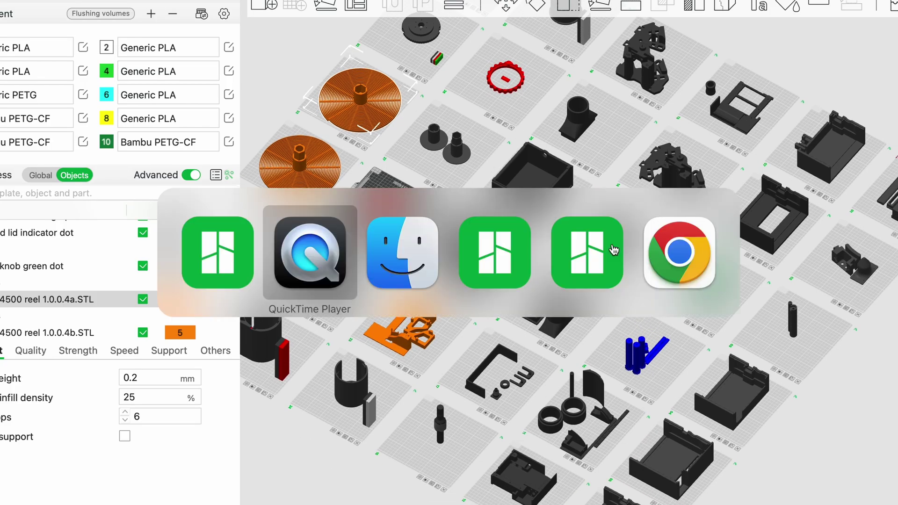
pyautogui.press('super+Tab')
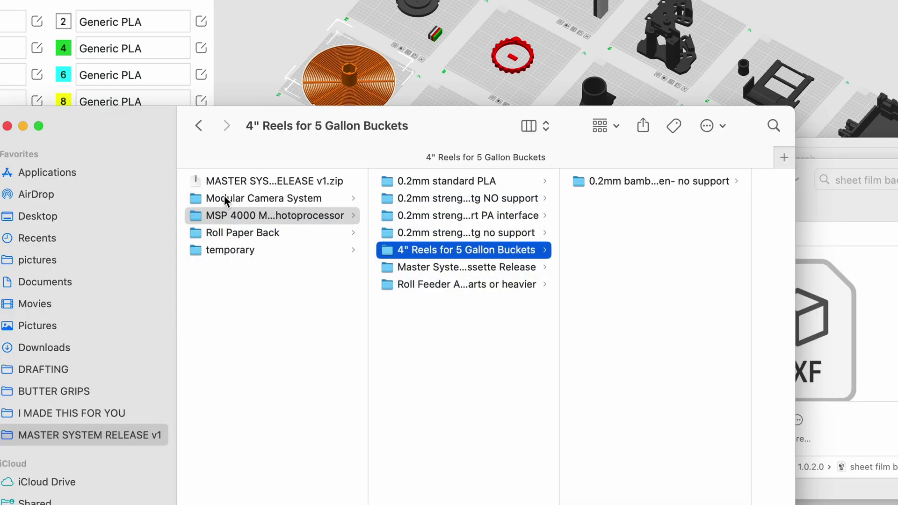
pyautogui.click(225, 199)
pyautogui.click(222, 216)
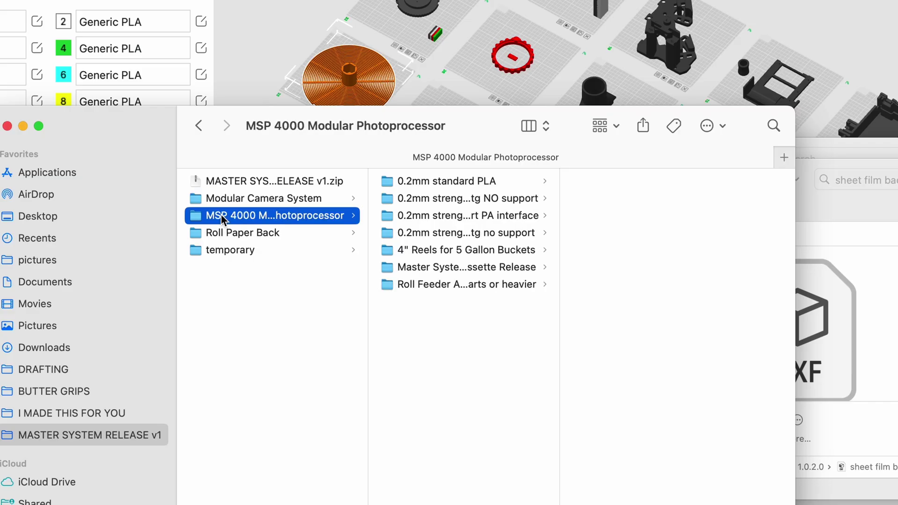
pyautogui.click(435, 182)
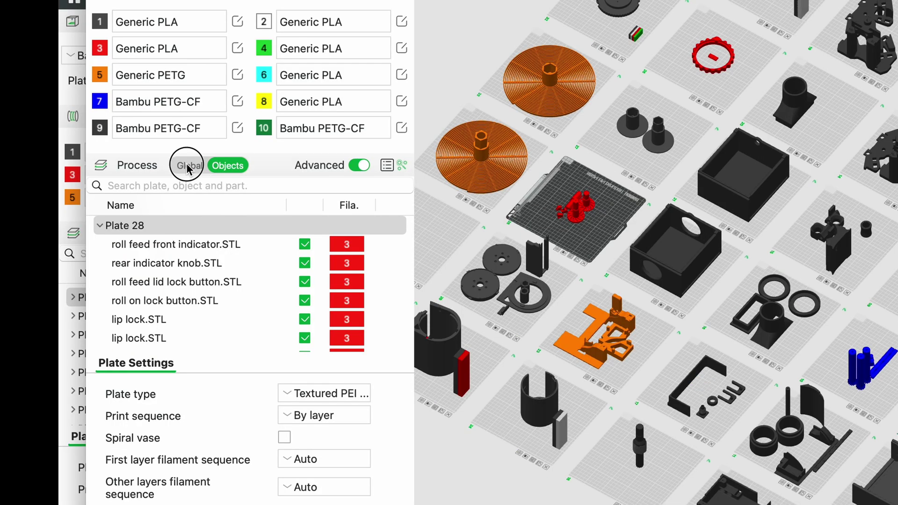
# In Bambu Studio, show the global process settings and list the available print presets.
pyautogui.click(185, 164)
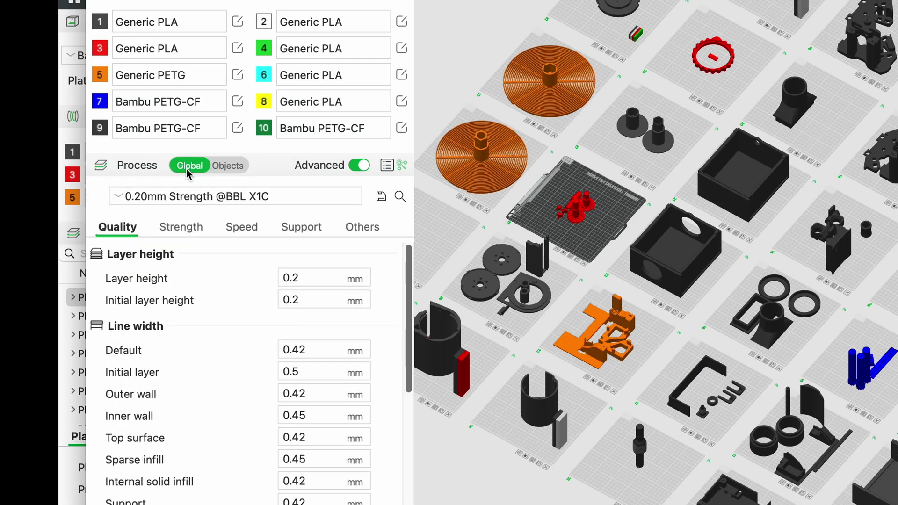
pyautogui.click(197, 199)
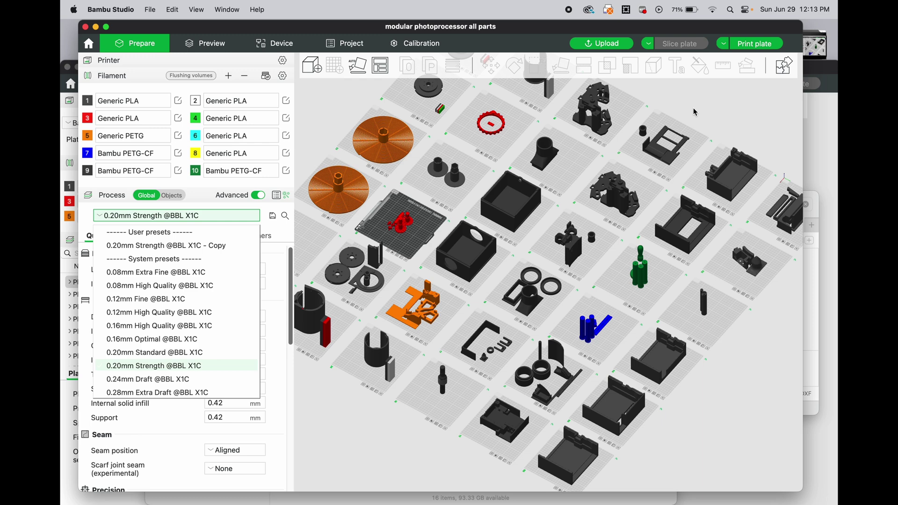
# Switch to Finder and open the Strength petg or pla subfolder of "4" Reels for 5 Gallon Buckets".
pyautogui.press('super+Tab')
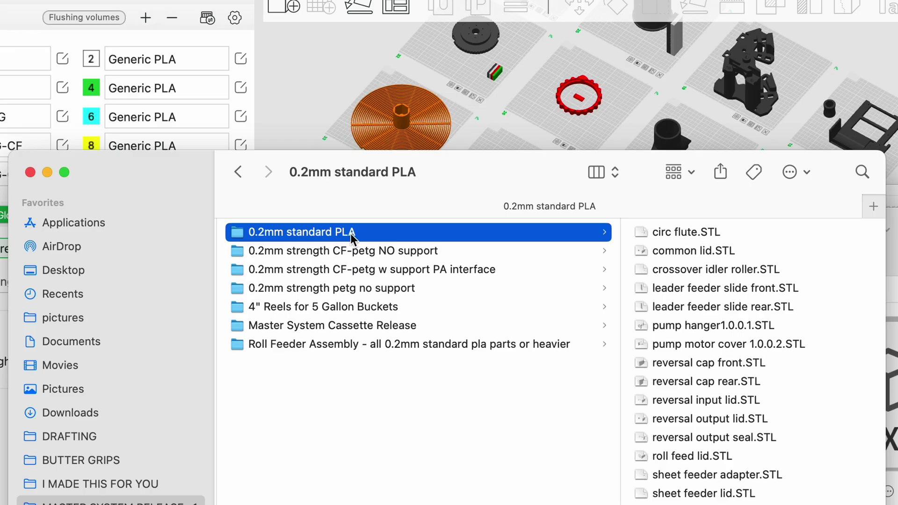
pyautogui.click(296, 307)
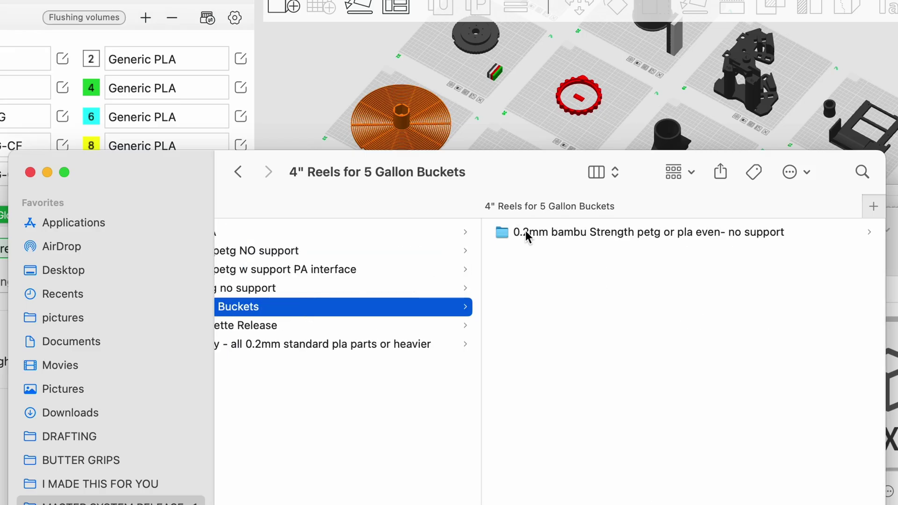
pyautogui.click(526, 232)
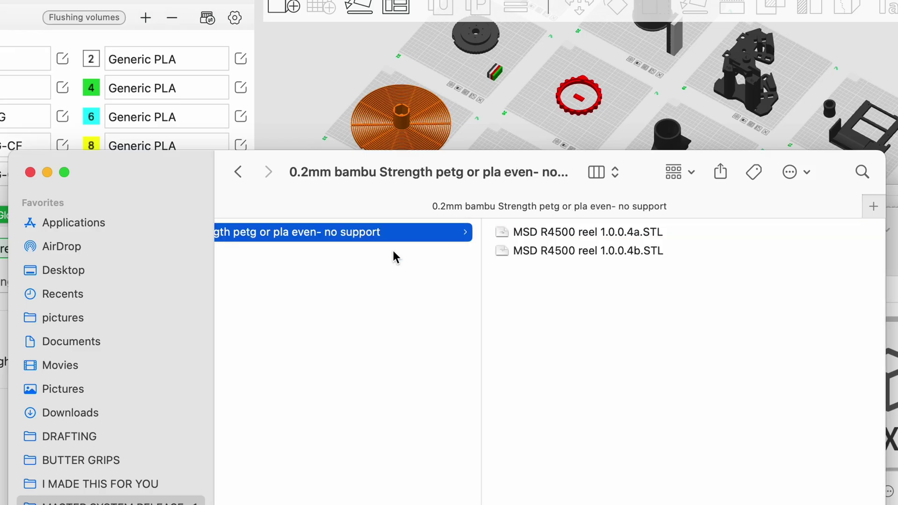
# Browse the Master System Cassette Release folder and view its "No Support" and "petg interface support" subfolders.
pyautogui.hscroll(-5, 416, 251)
pyautogui.click(354, 326)
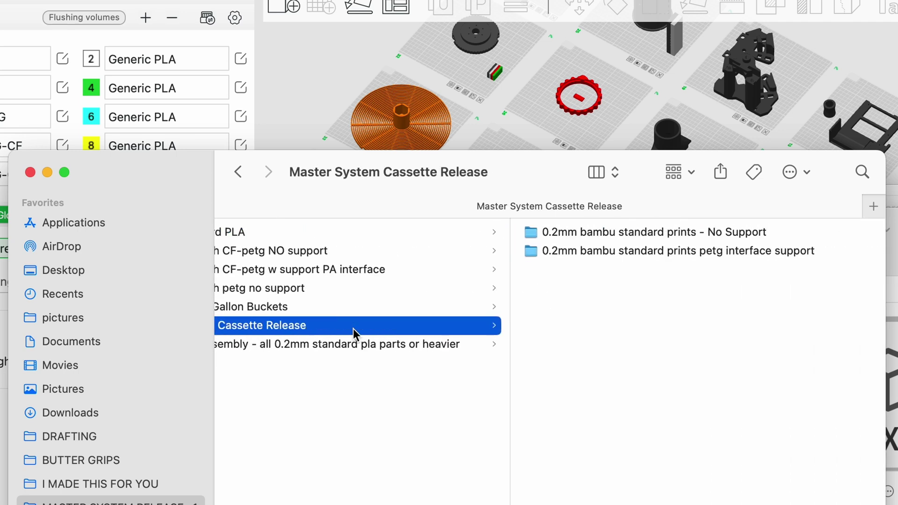
pyautogui.click(561, 234)
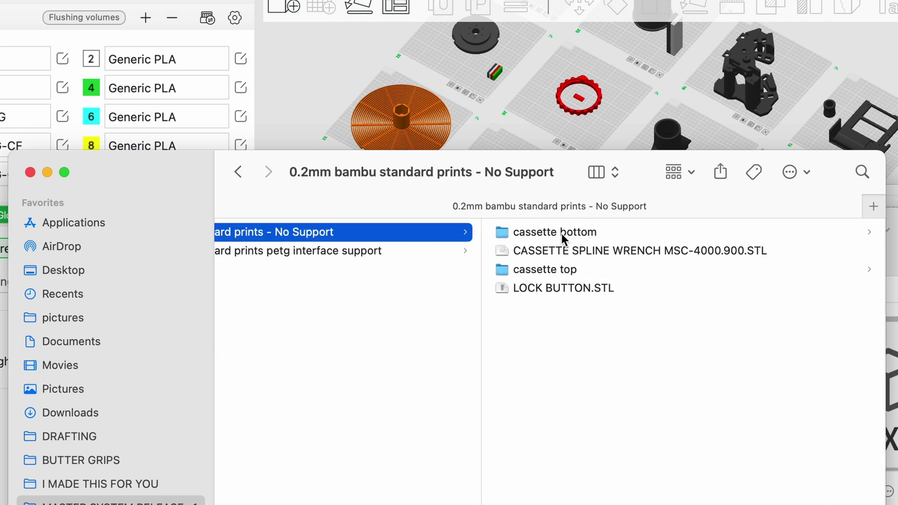
pyautogui.click(372, 251)
pyautogui.click(371, 232)
# Browse the Roll Feeder Assembly folder, previewing roll feed baseplate.STL and the two STL files in the roll feed body subfolder.
pyautogui.hscroll(-5, 371, 231)
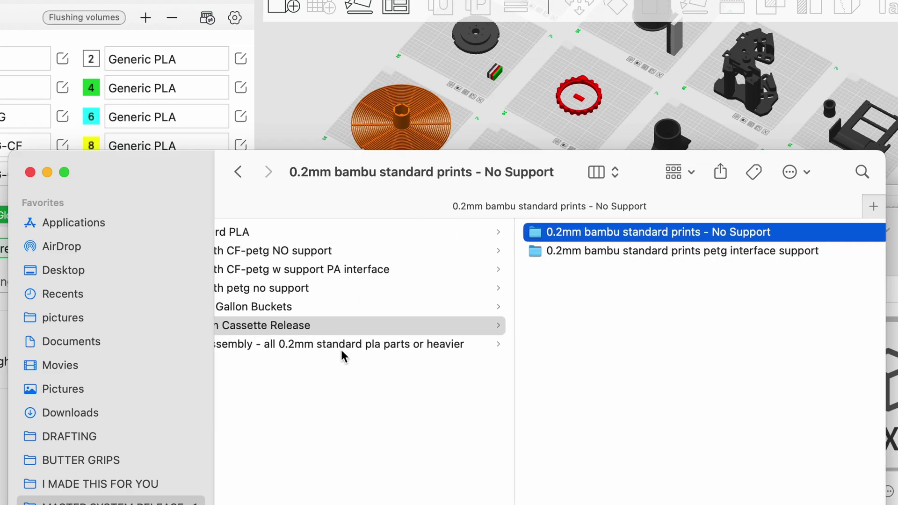
pyautogui.hscroll(-5, 340, 348)
pyautogui.click(394, 346)
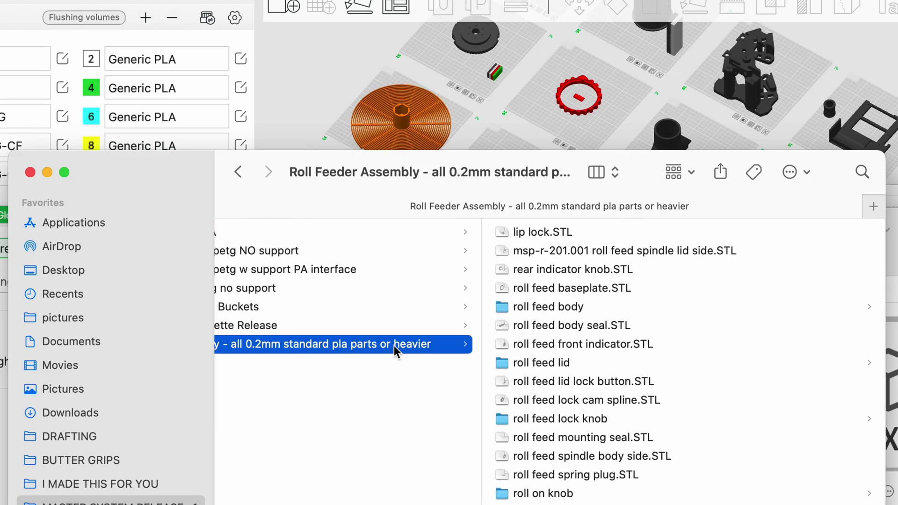
pyautogui.click(534, 288)
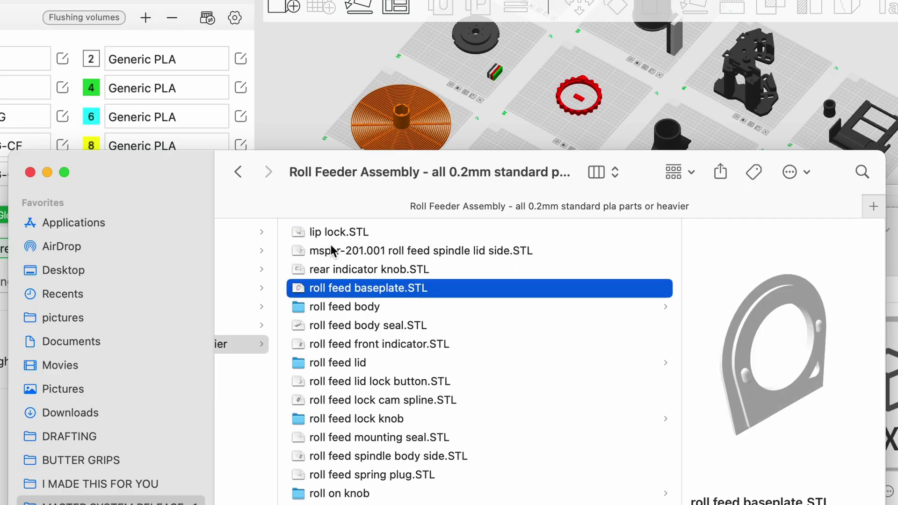
pyautogui.click(336, 307)
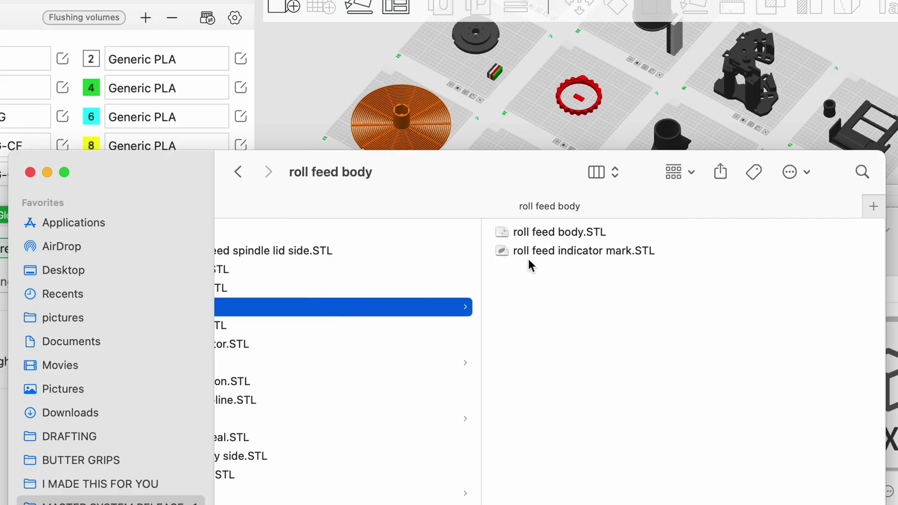
pyautogui.click(536, 230)
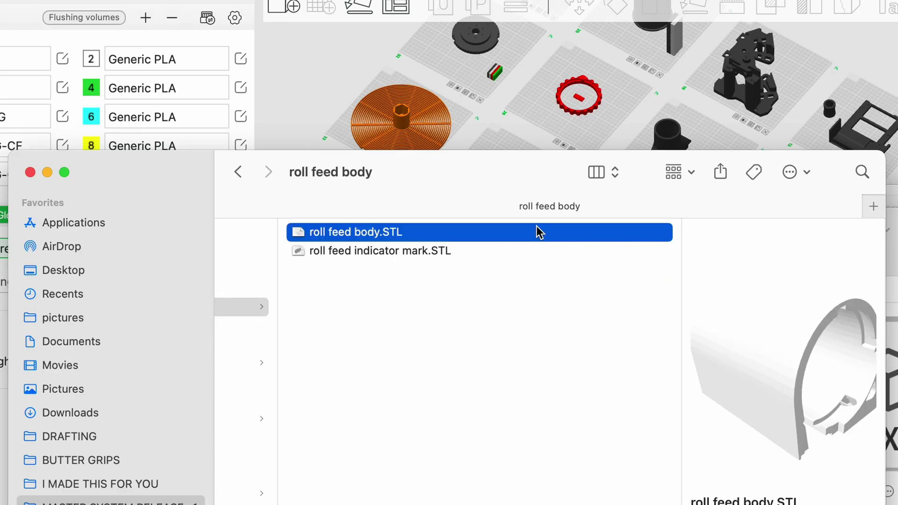
pyautogui.click(407, 252)
pyautogui.hscroll(-10, 407, 256)
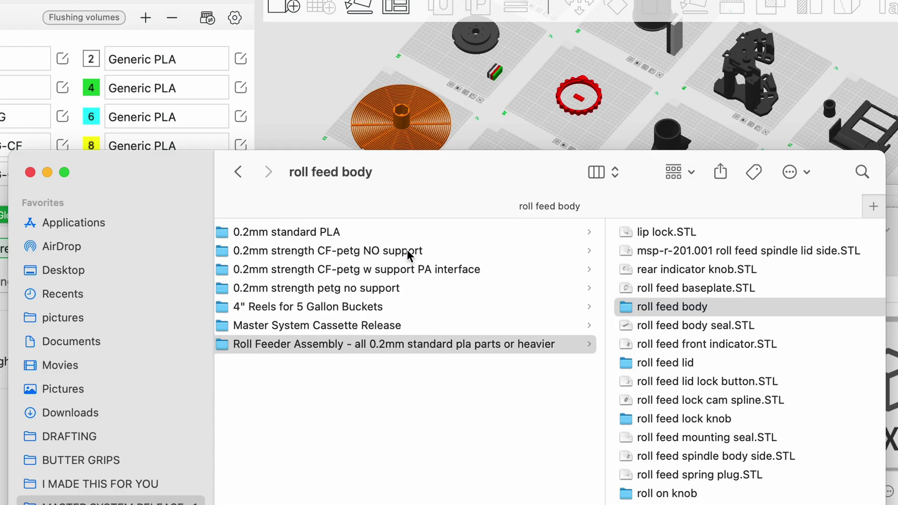
pyautogui.hscroll(5, 407, 257)
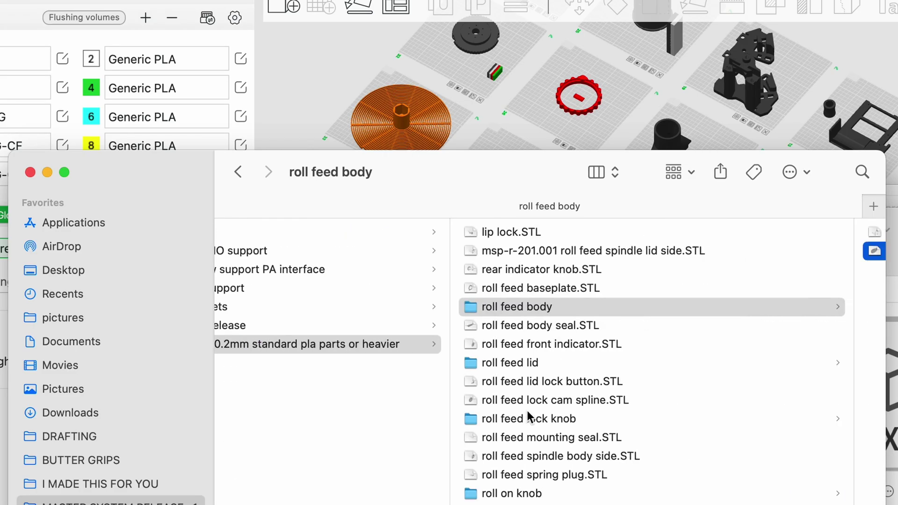
# Open the cassette bottom folder under Master System Cassette Release, "0.2mm bambu standard prints - No Support", and select CASSETTE BOTTOM GRAPHICS.STL.
pyautogui.hscroll(-5, 412, 306)
pyautogui.click(372, 328)
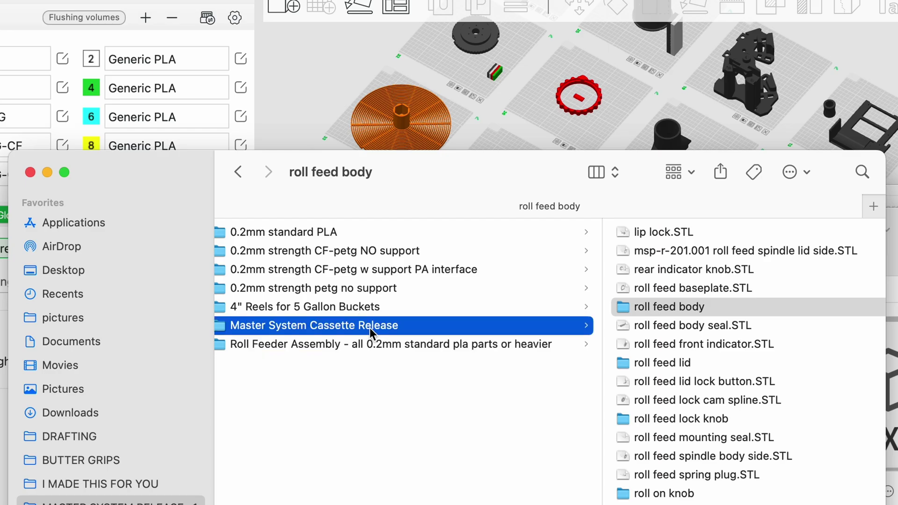
pyautogui.click(591, 232)
pyautogui.click(561, 232)
pyautogui.click(564, 233)
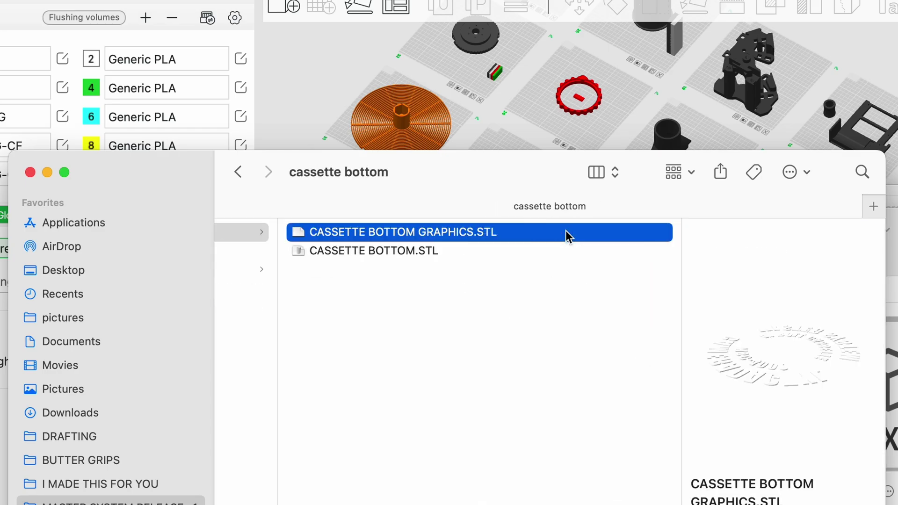
# Rotate the previews of CASSETTE BOTTOM GRAPHICS.STL and CASSETTE BOTTOM.STL to inspect them, then return to the cassette bottom folder.
pyautogui.moveTo(795, 383); pyautogui.dragTo(797, 325)
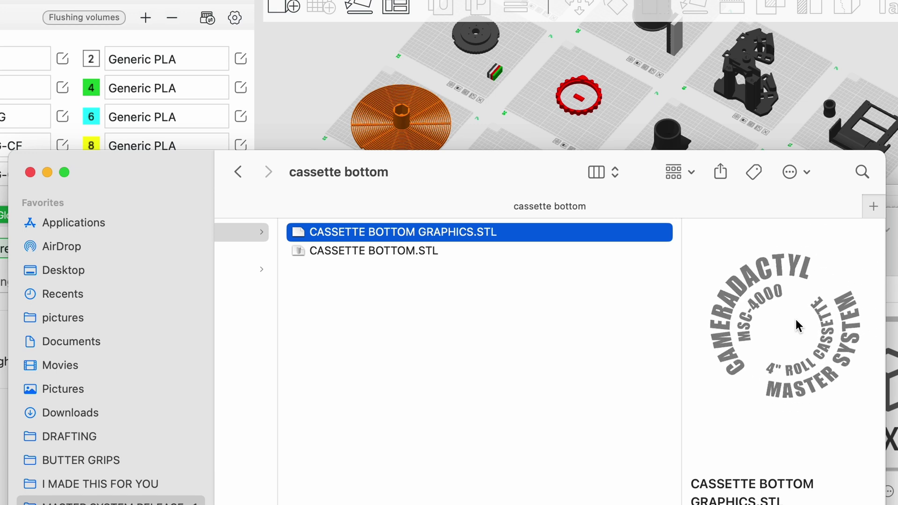
pyautogui.click(394, 255)
pyautogui.moveTo(758, 415); pyautogui.dragTo(716, 262)
pyautogui.click(483, 352)
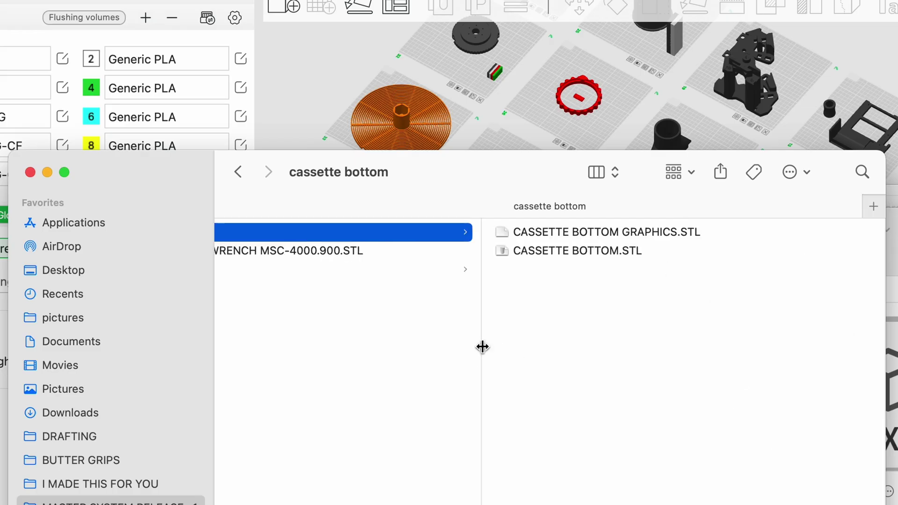
# Switch to Bambu Studio and examine the lettering on the underside of the existing cassette bottom model.
pyautogui.click(876, 92)
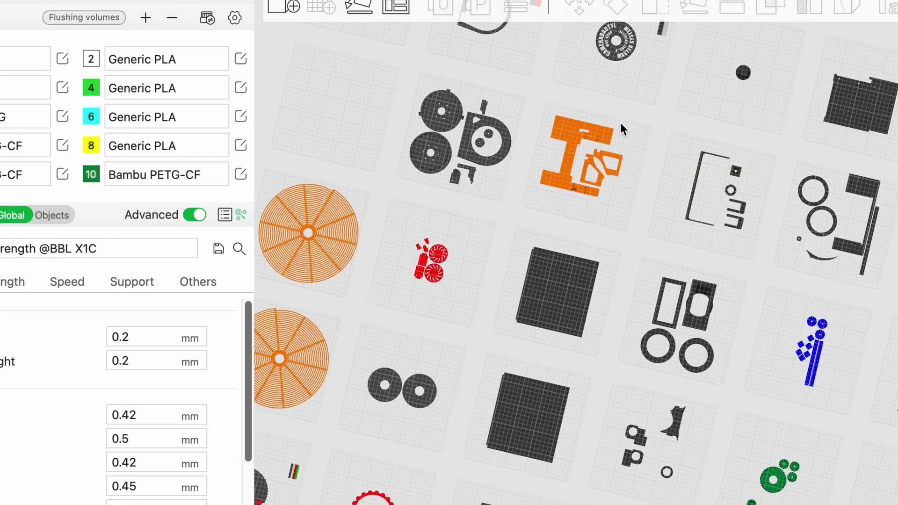
pyautogui.moveTo(621, 122); pyautogui.dragTo(547, 406, button='right')
pyautogui.scroll(10, 561, 302)
pyautogui.moveTo(588, 314); pyautogui.dragTo(848, 437, button='right')
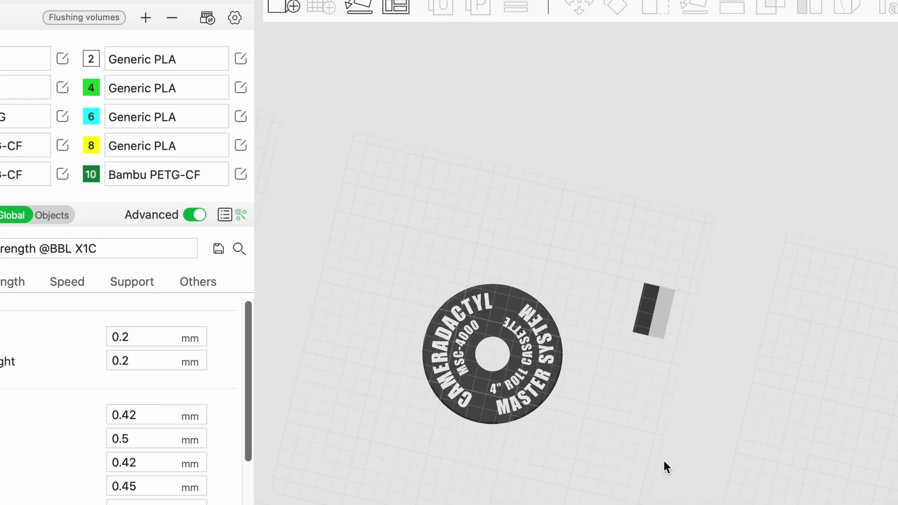
pyautogui.click(493, 408)
pyautogui.moveTo(493, 408); pyautogui.dragTo(478, 426)
pyautogui.scroll(3, 478, 425)
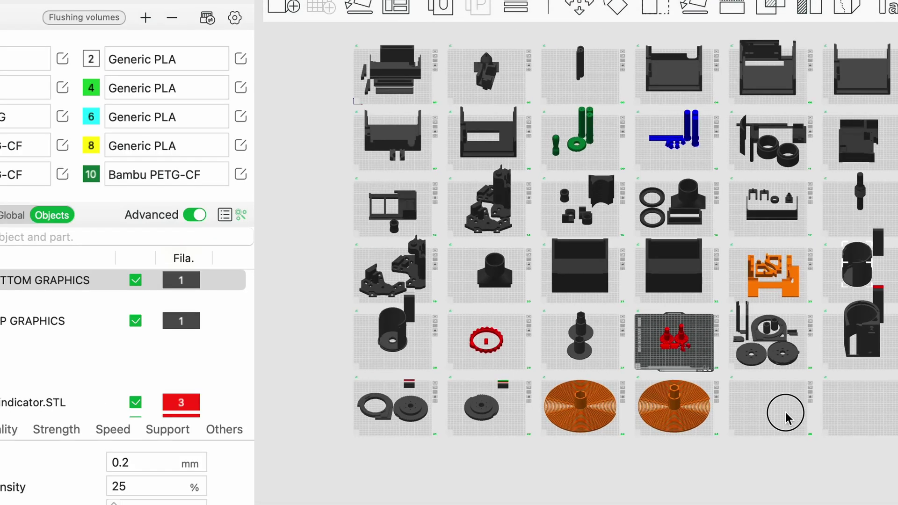
# Load CASSETTE BOTTOM GRAPHICS.STL and CASSETTE BOTTOM.STL from Finder onto the empty plate after the reels as a single object with multiple parts.
pyautogui.click(786, 418)
pyautogui.press('super+Tab')
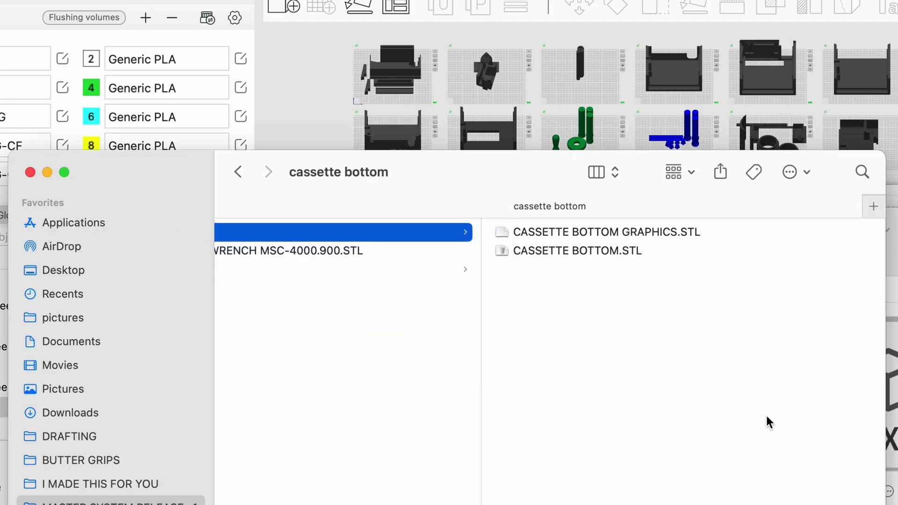
pyautogui.moveTo(560, 285); pyautogui.dragTo(554, 191)
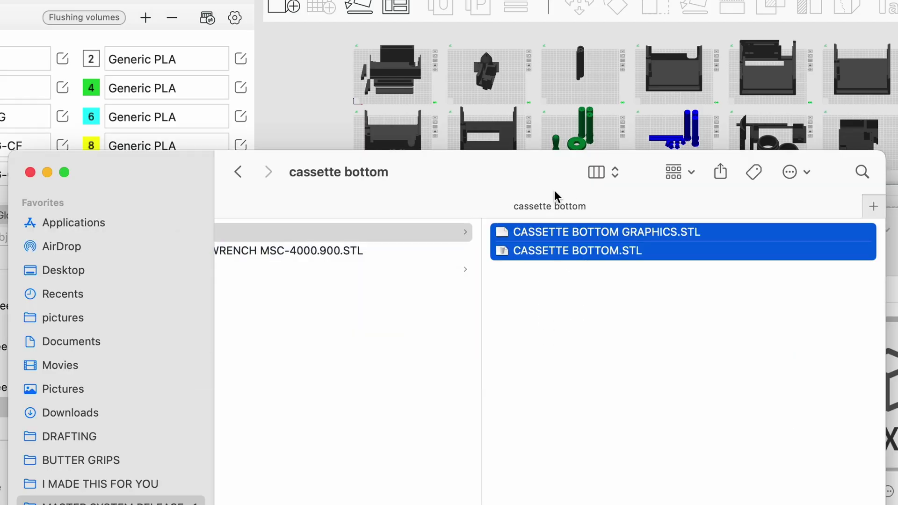
pyautogui.moveTo(456, 233); pyautogui.dragTo(894, 501)
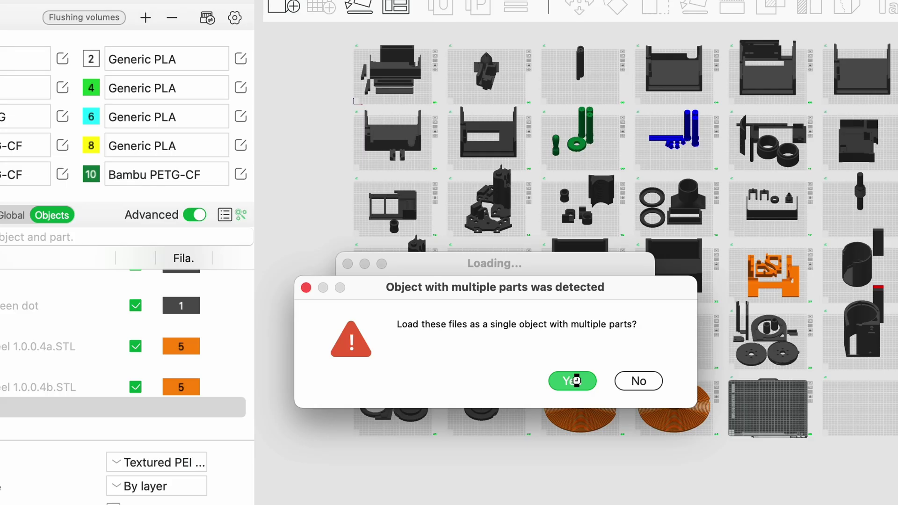
pyautogui.click(632, 354)
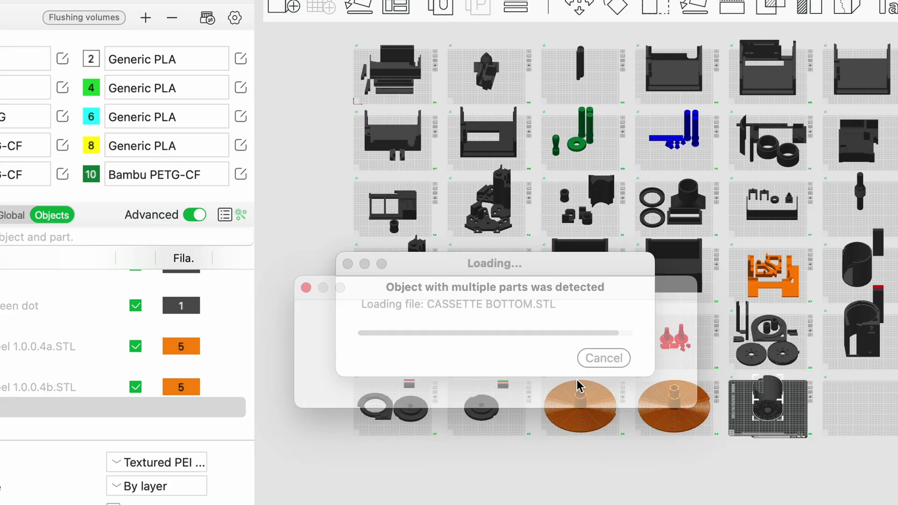
# Expand the CASSETTE BOTTOM GRAPHICS object on plate 35 and select each of its two parts to identify them on the model.
pyautogui.scroll(10, 768, 427)
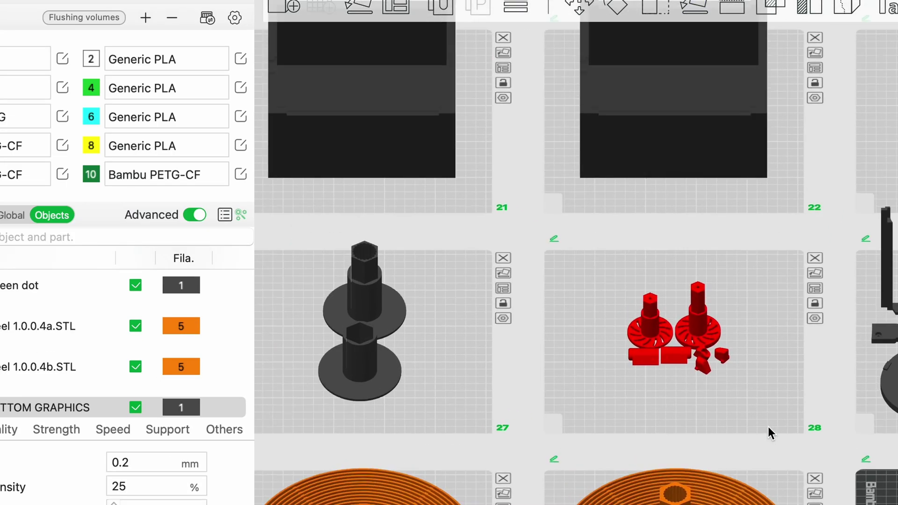
pyautogui.moveTo(766, 425); pyautogui.dragTo(431, 199, button='middle')
pyautogui.moveTo(674, 397); pyautogui.dragTo(582, 306, button='middle')
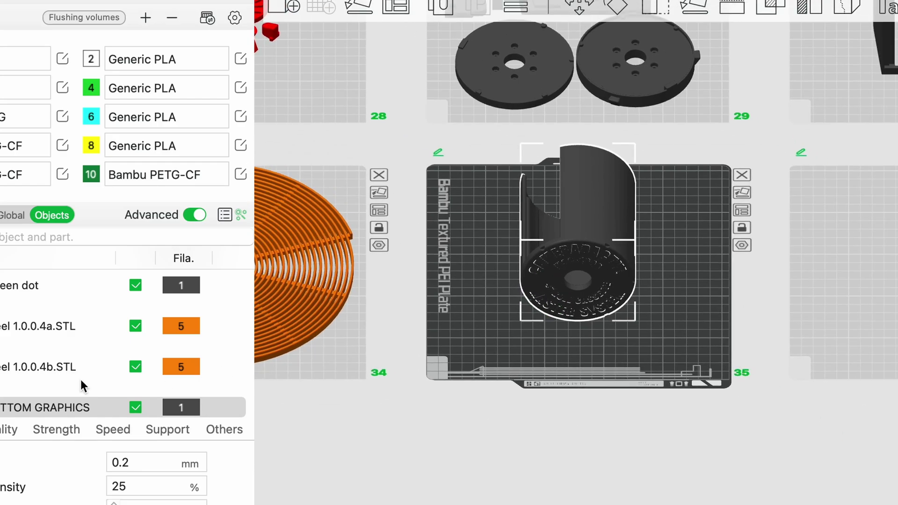
pyautogui.scroll(-1, 80, 380)
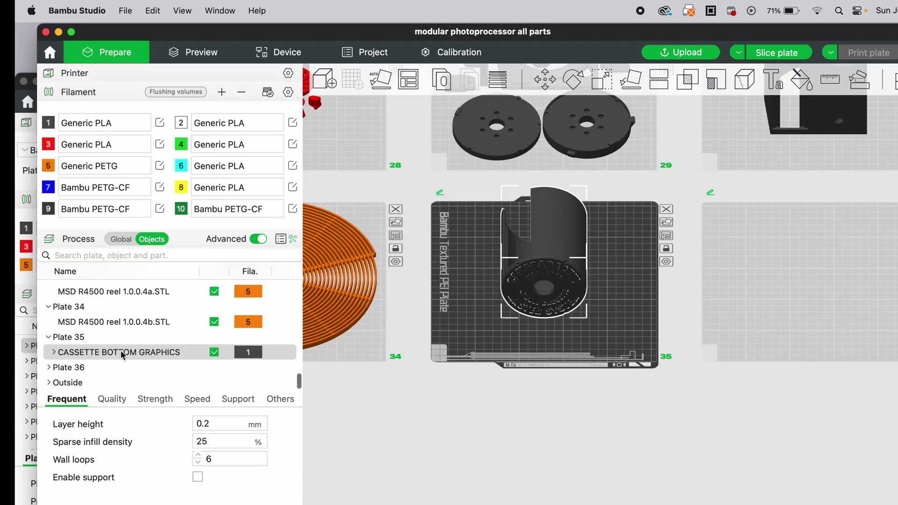
pyautogui.click(53, 352)
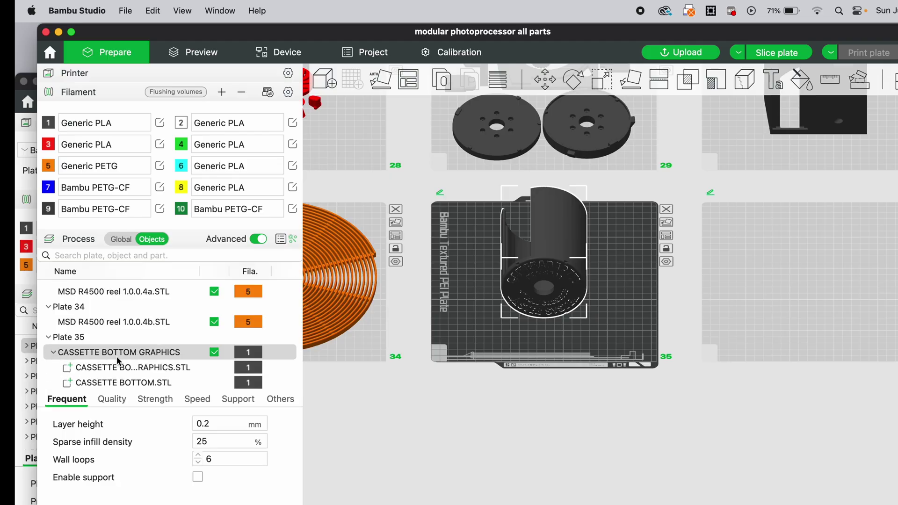
pyautogui.scroll(-2, 117, 361)
pyautogui.click(153, 335)
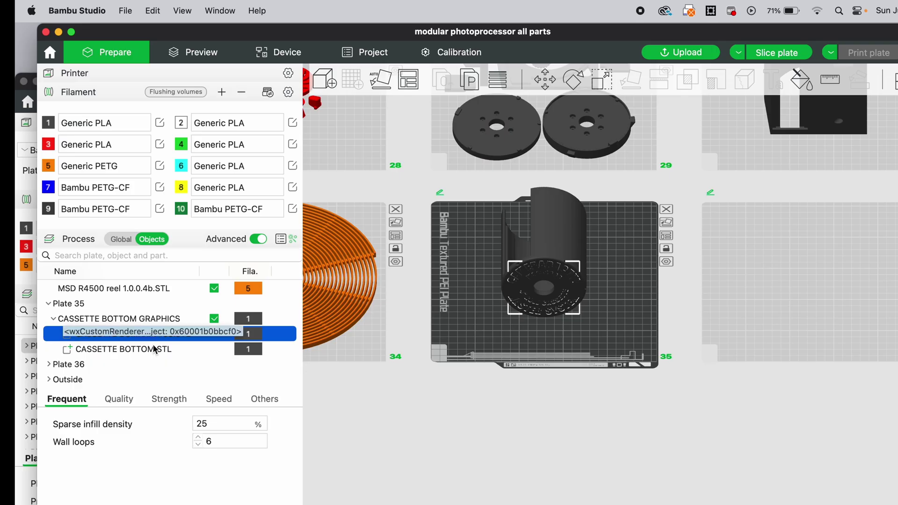
pyautogui.click(154, 350)
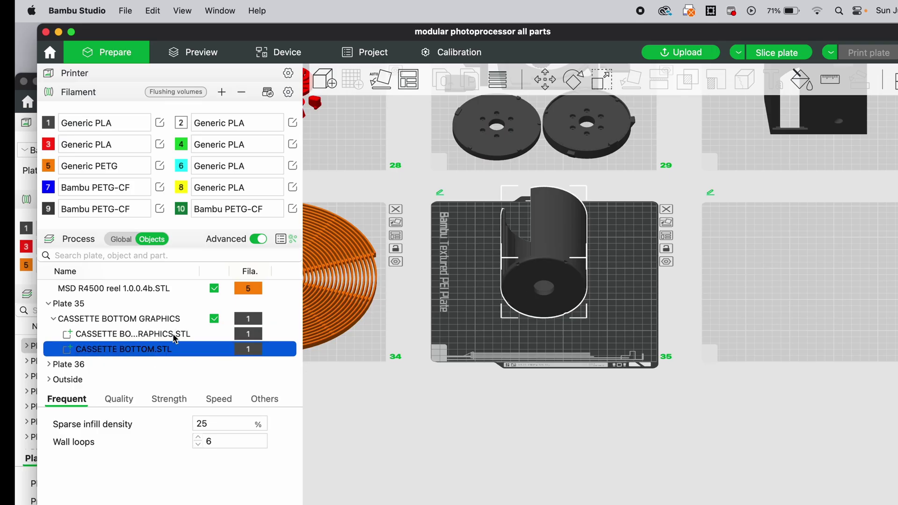
# Assign filament 2 to the CASSETTE BOTTOM GRAPHICS.STL part so the lettering prints in white Generic PLA.
pyautogui.click(172, 334)
pyautogui.click(255, 337)
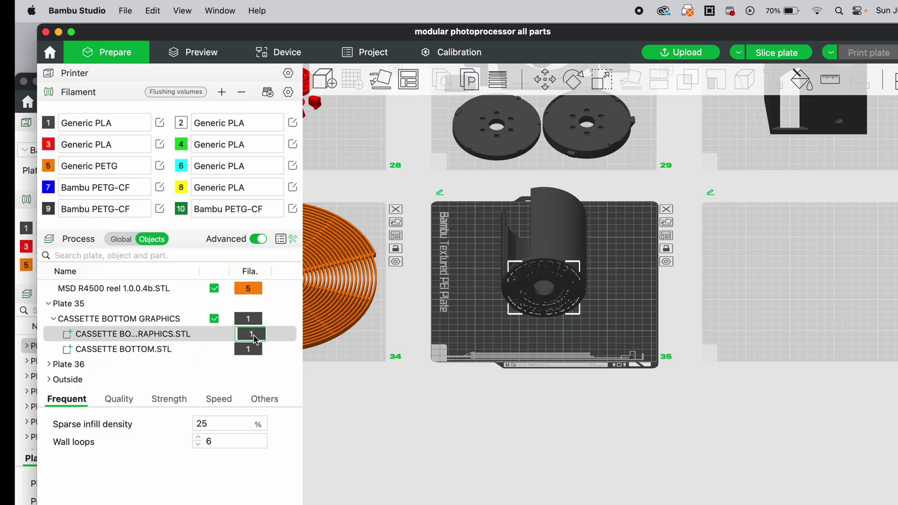
pyautogui.click(254, 336)
pyautogui.click(257, 375)
# Select plate 35 and auto-orient the cassette bottom object on it.
pyautogui.click(474, 342)
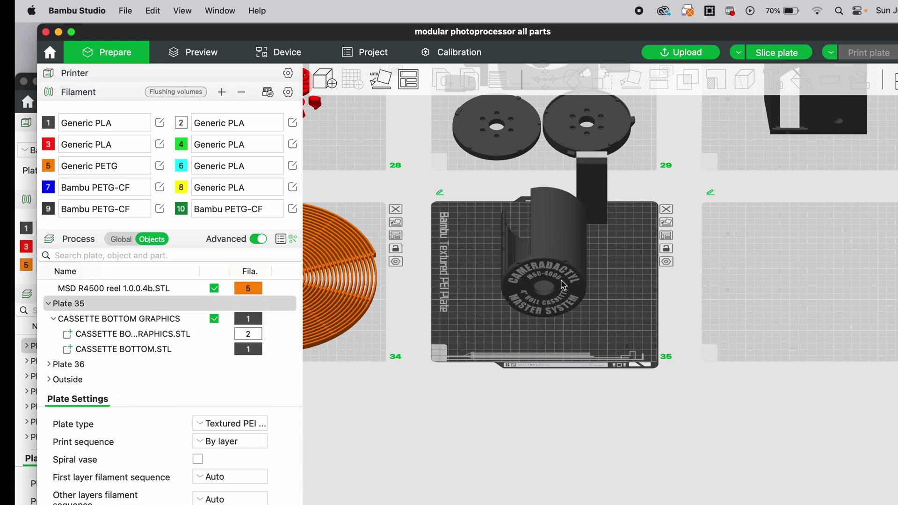
pyautogui.click(381, 79)
pyautogui.moveTo(490, 280); pyautogui.dragTo(496, 259)
# Switch to Finder and look through the Master System Cassette Release, 4" Reels for 5 Gallon Buckets and 0.2mm strength petg no support folders.
pyautogui.press('super+Tab')
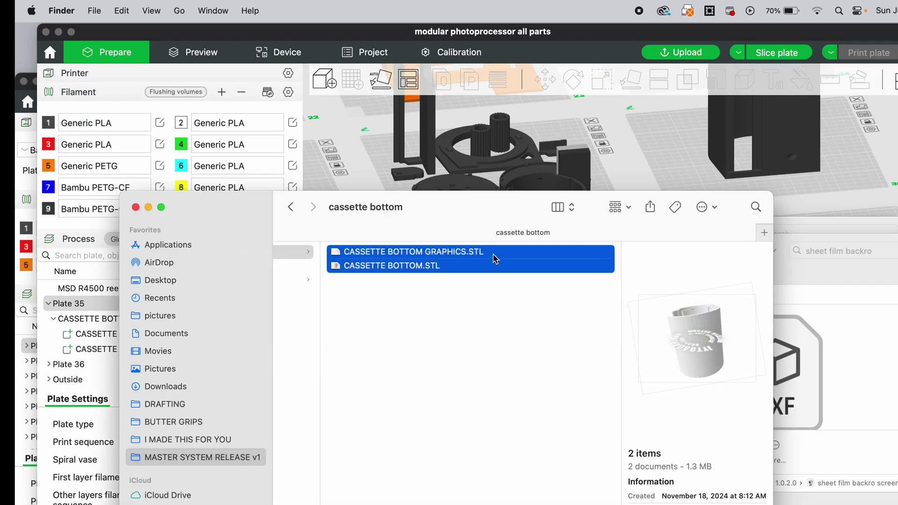
pyautogui.hscroll(-3, 413, 335)
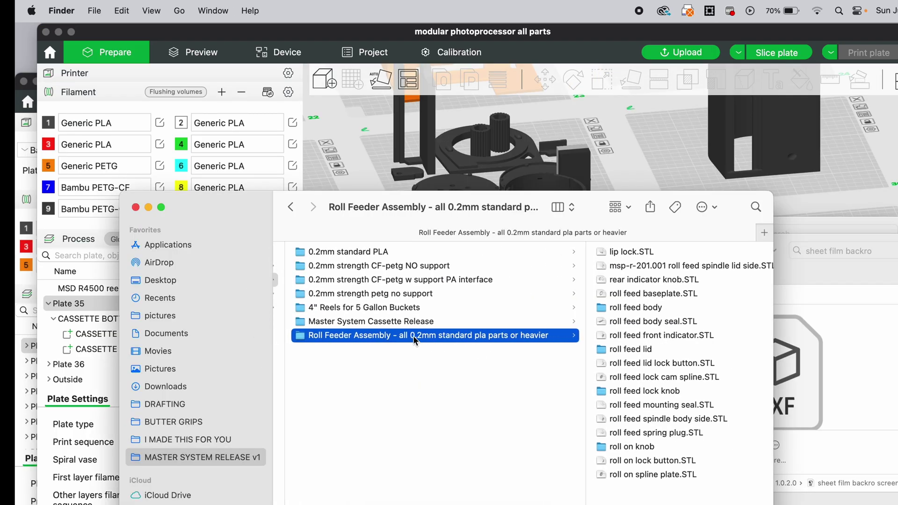
pyautogui.click(361, 323)
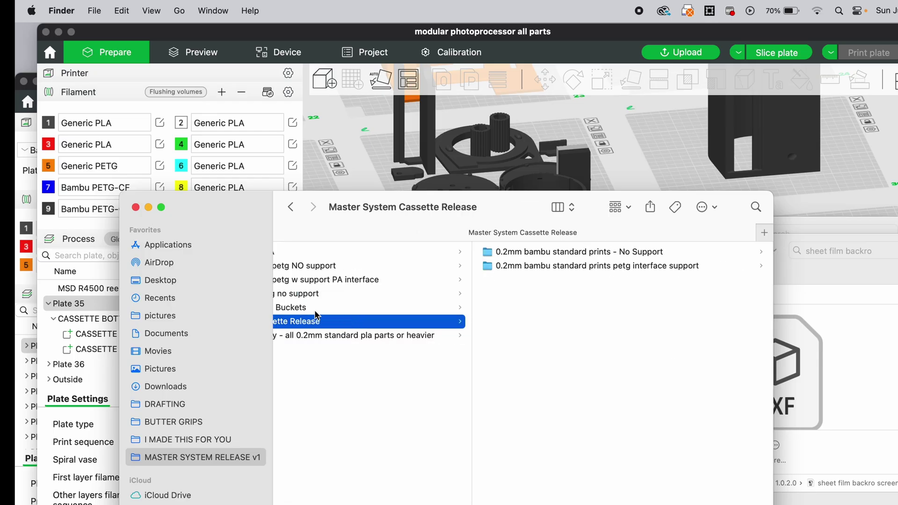
pyautogui.click(315, 310)
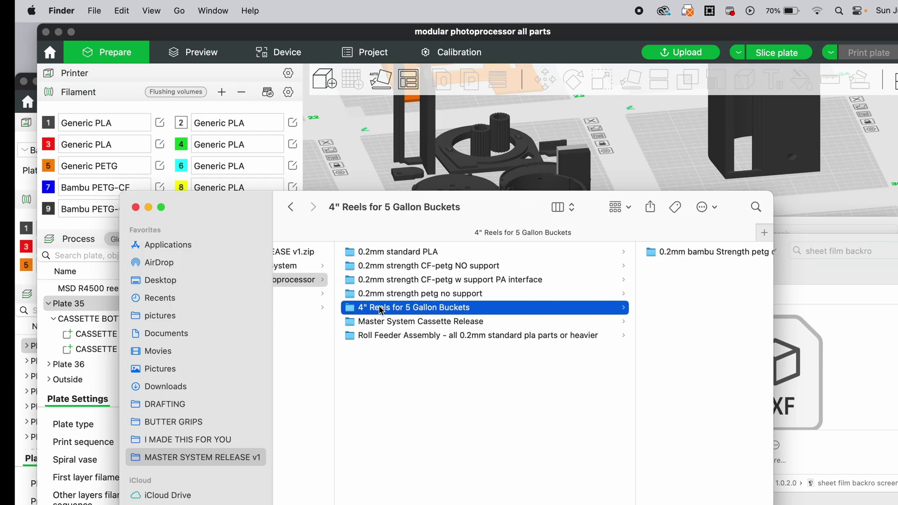
pyautogui.click(383, 294)
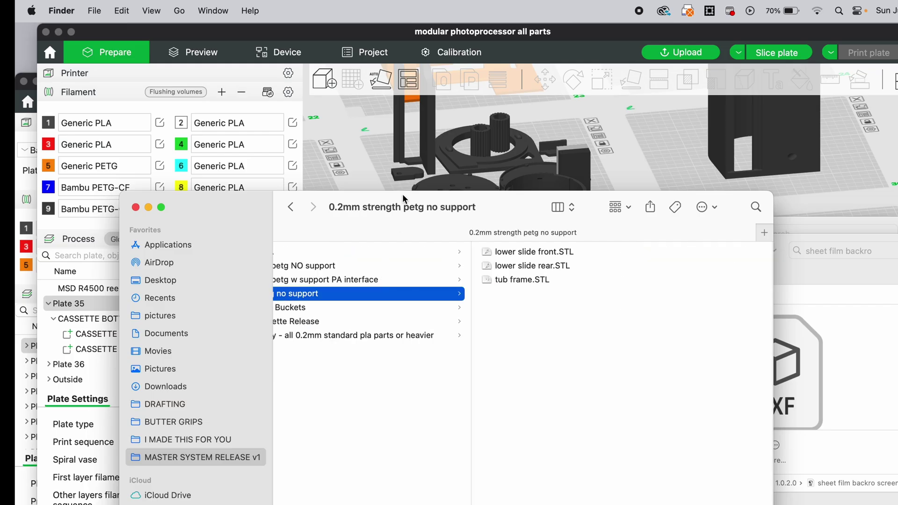
# Switch back to Bambu Studio and examine the layout of all plates from several angles, closing in on the first plates.
pyautogui.click(356, 155)
pyautogui.scroll(-10, 480, 249)
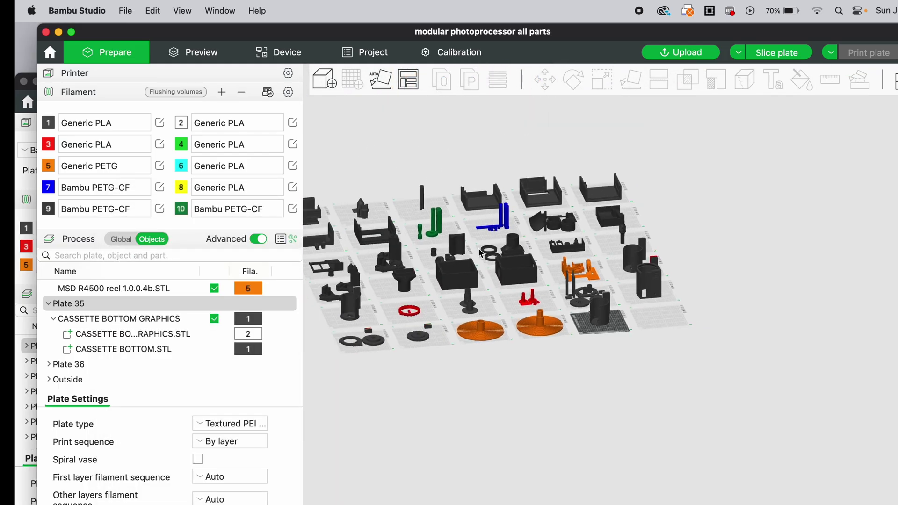
pyautogui.moveTo(481, 249); pyautogui.dragTo(452, 257)
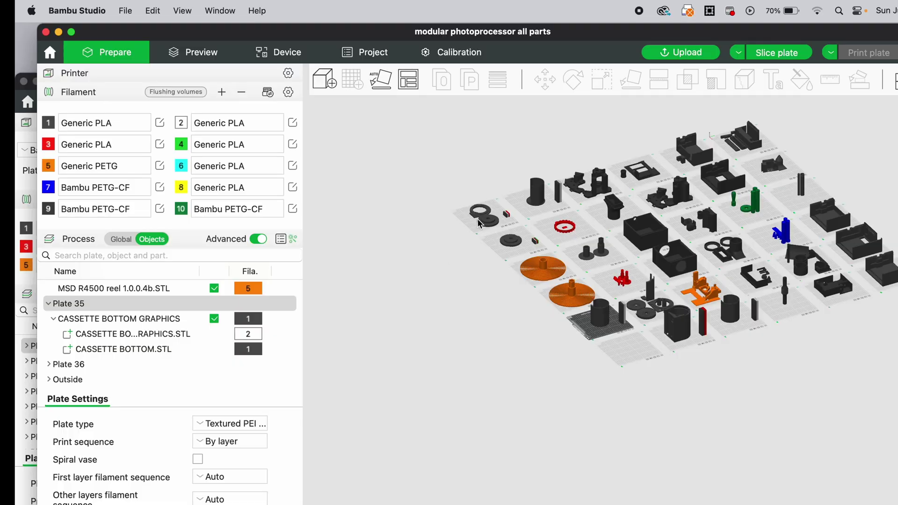
pyautogui.moveTo(742, 139); pyautogui.dragTo(671, 239, button='right')
pyautogui.click(813, 386)
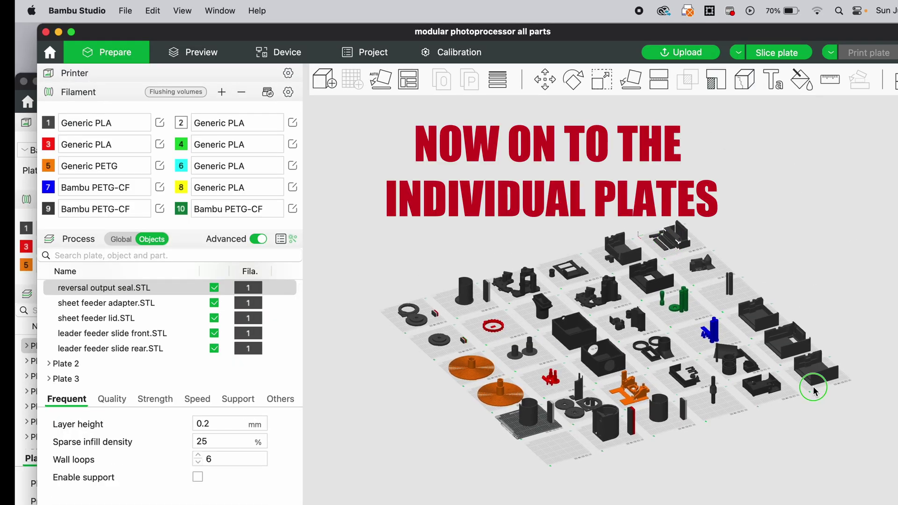
pyautogui.scroll(5, 833, 388)
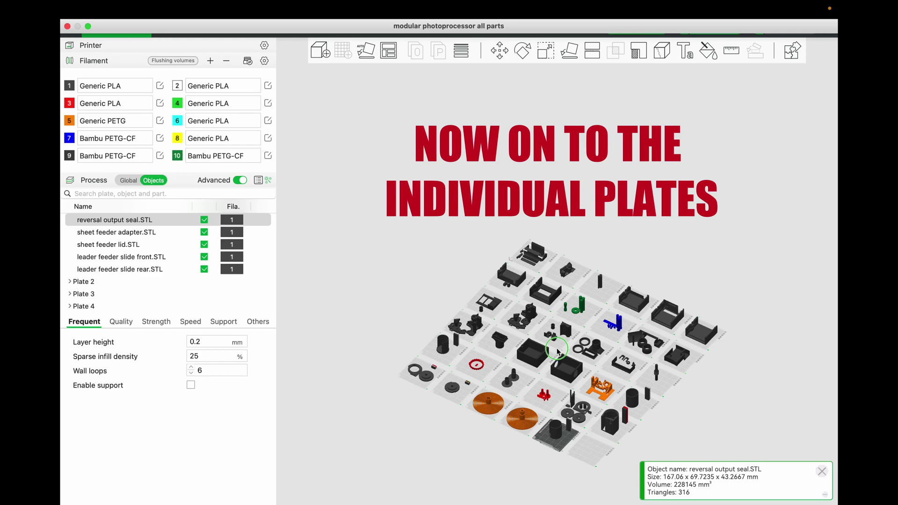
pyautogui.scroll(5, 520, 269)
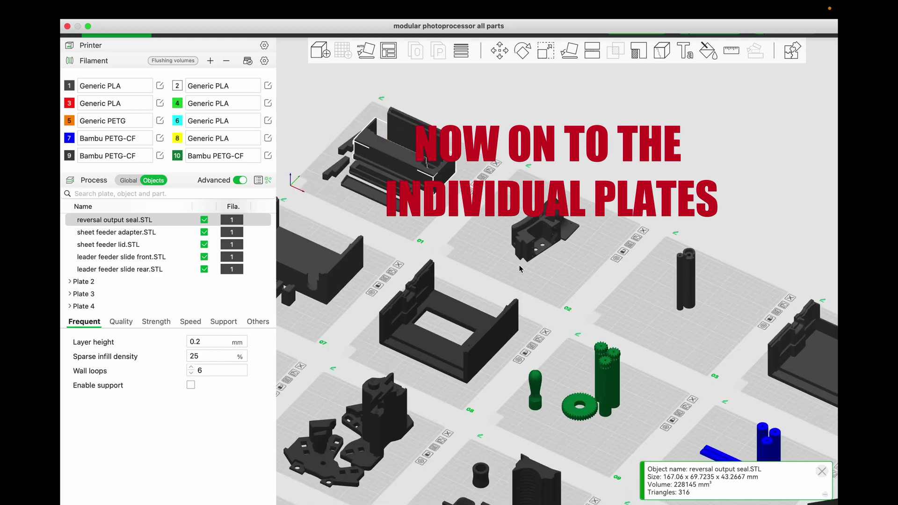
pyautogui.scroll(-5, 409, 205)
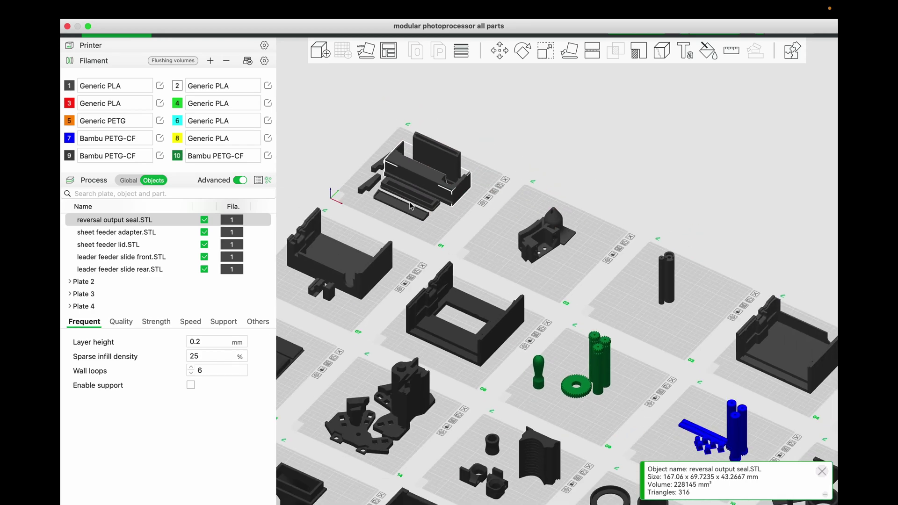
pyautogui.scroll(1, 426, 285)
pyautogui.scroll(1, 427, 285)
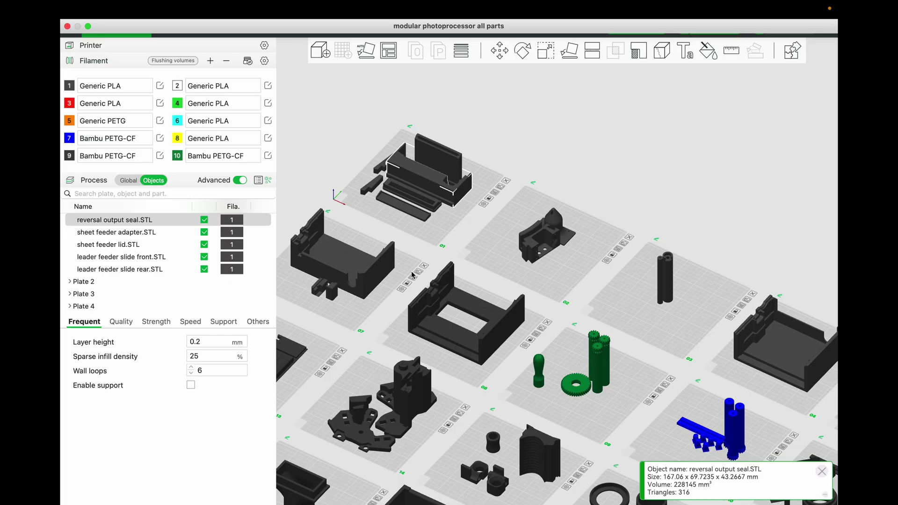
# Select plates 1 and 7, then identify sheet feeder.STL and reversal output seal.STL in plate 1's object list.
pyautogui.click(436, 233)
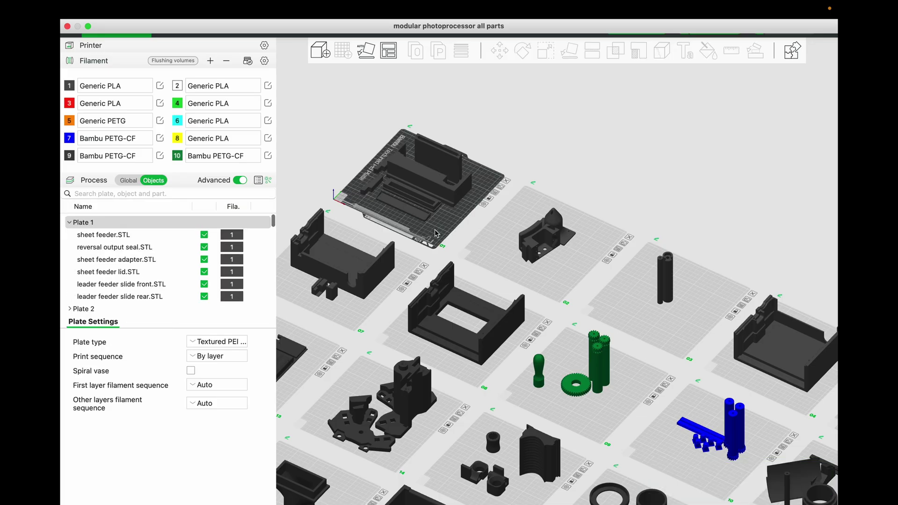
pyautogui.click(393, 284)
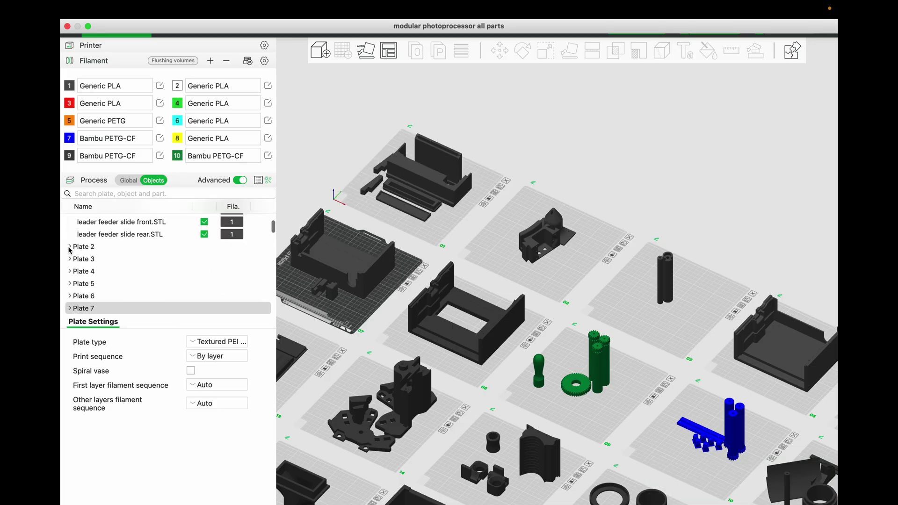
pyautogui.scroll(3, 94, 249)
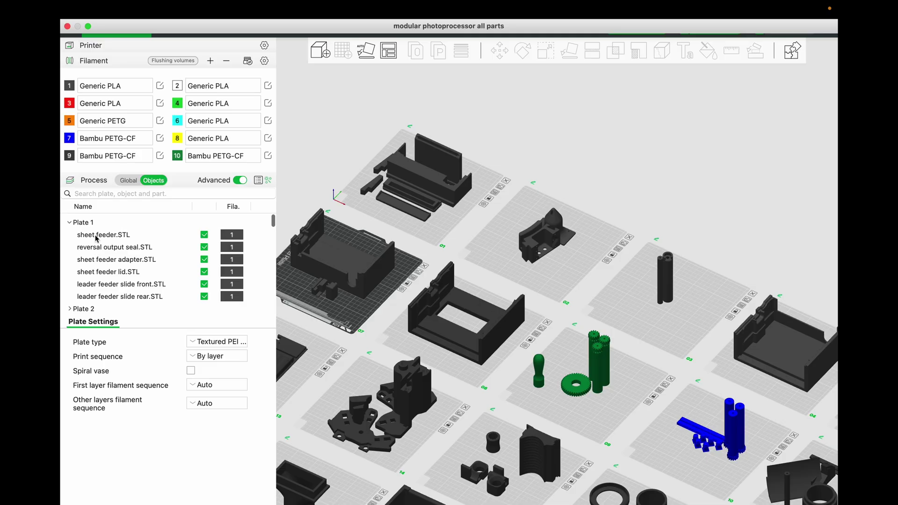
pyautogui.click(97, 236)
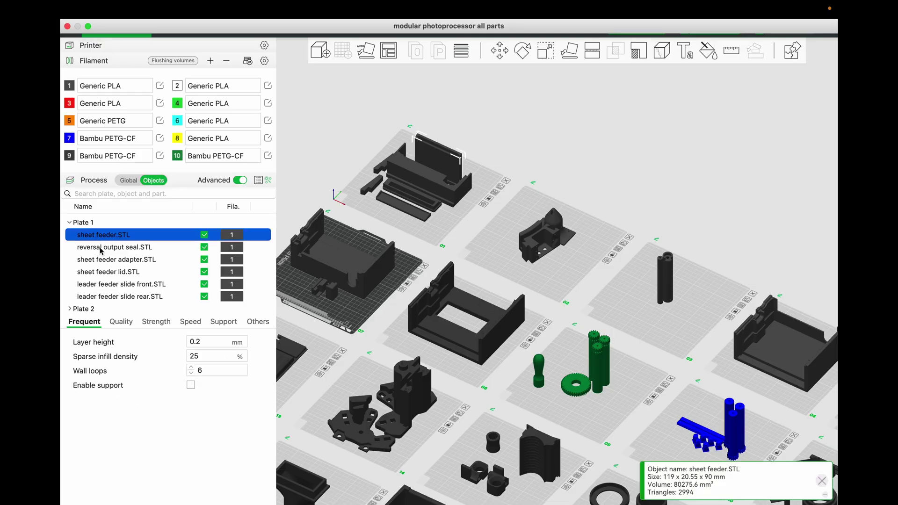
pyautogui.click(102, 248)
pyautogui.press('super+Tab')
pyautogui.press('super+Tab')
pyautogui.press('super+Tab')
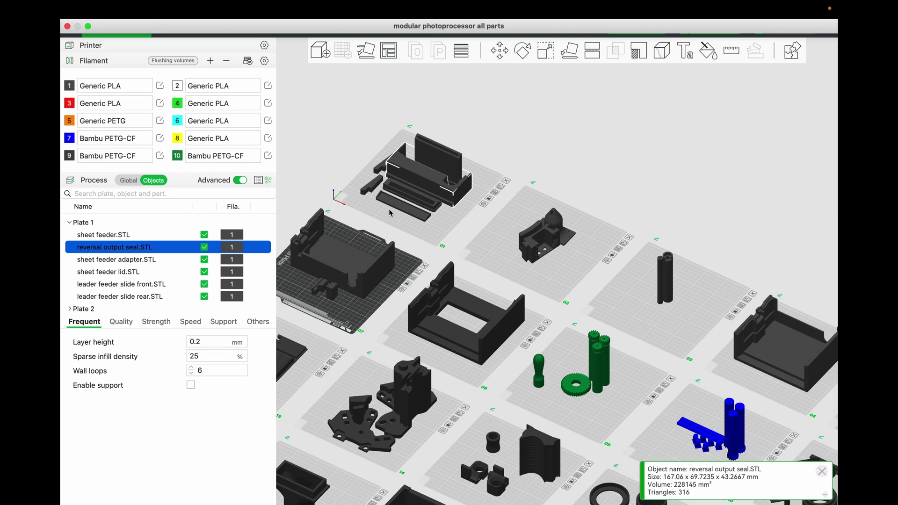
pyautogui.scroll(-3, 106, 254)
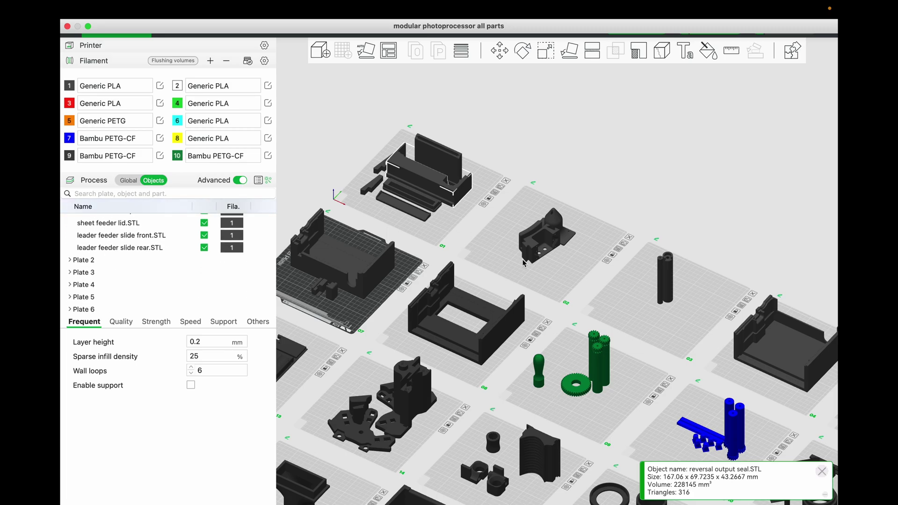
# Switch to Finder and look through the 0.2mm standard PLA folder under MSP 4000 Modular Photoprocessor.
pyautogui.press('super+Tab')
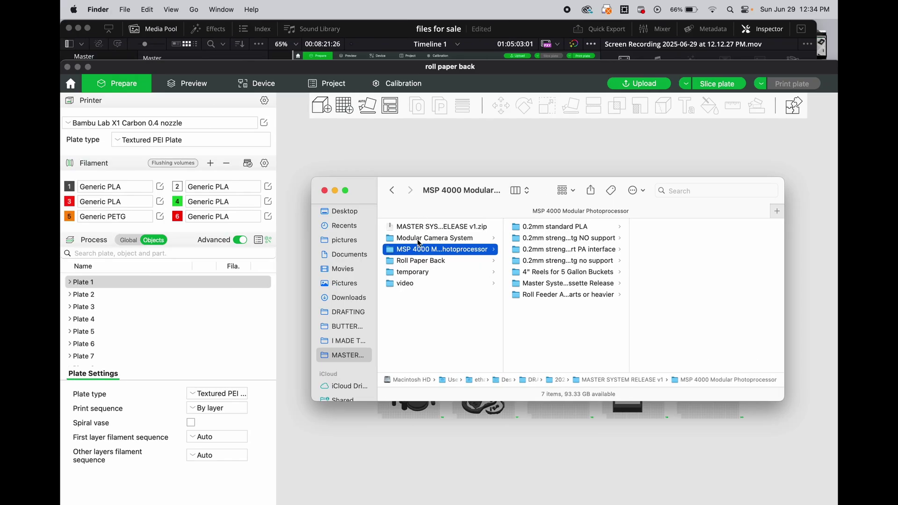
pyautogui.press('super+Tab')
pyautogui.press('super+Tab')
pyautogui.click(553, 233)
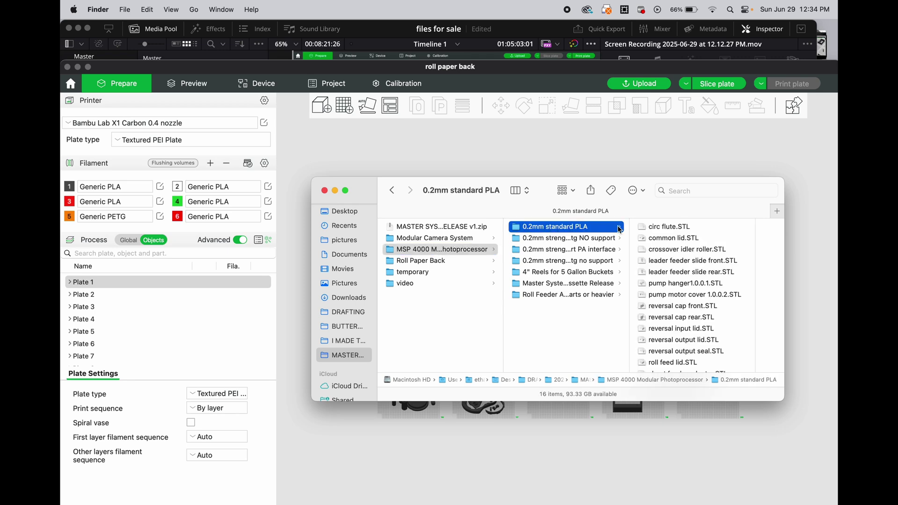
pyautogui.scroll(-3, 667, 232)
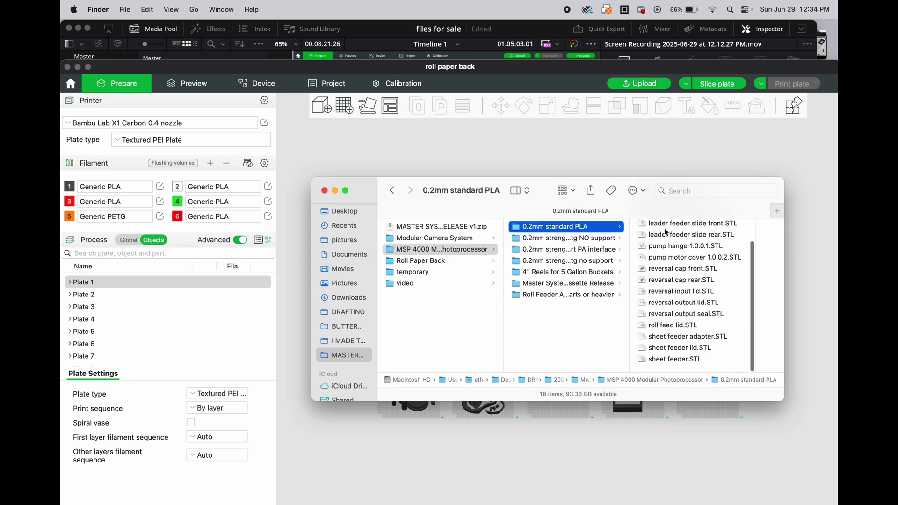
# Step through the part files from reversal output seal.STL up to leader feeder slide front.STL to preview them.
pyautogui.click(671, 319)
pyautogui.press('Up')
pyautogui.press('Up')
pyautogui.press('Up')
pyautogui.press('Up')
pyautogui.press('Up')
pyautogui.press('Up')
pyautogui.press('Up')
pyautogui.press('Up')
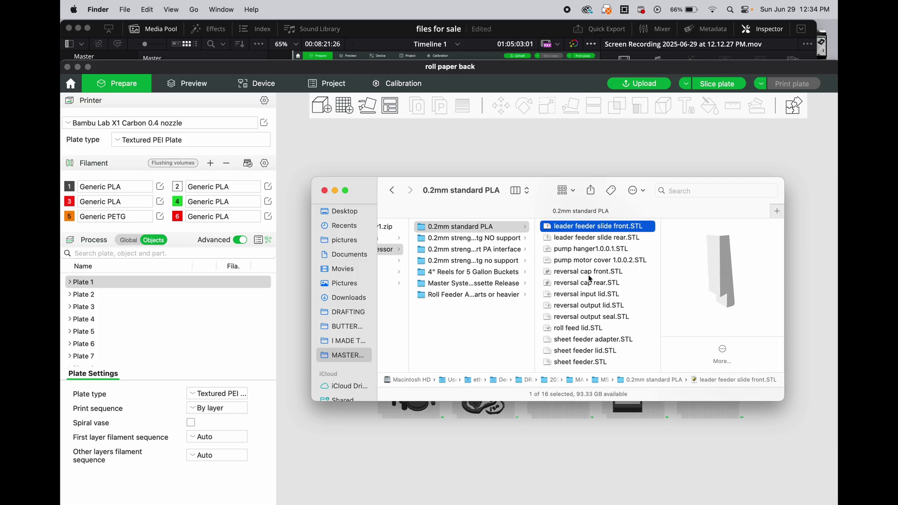
# Return to Bambu Studio, select plate 1 and inspect its sheet feeder, reversal output seal and leader feeder slide parts up close.
pyautogui.press('super+Tab')
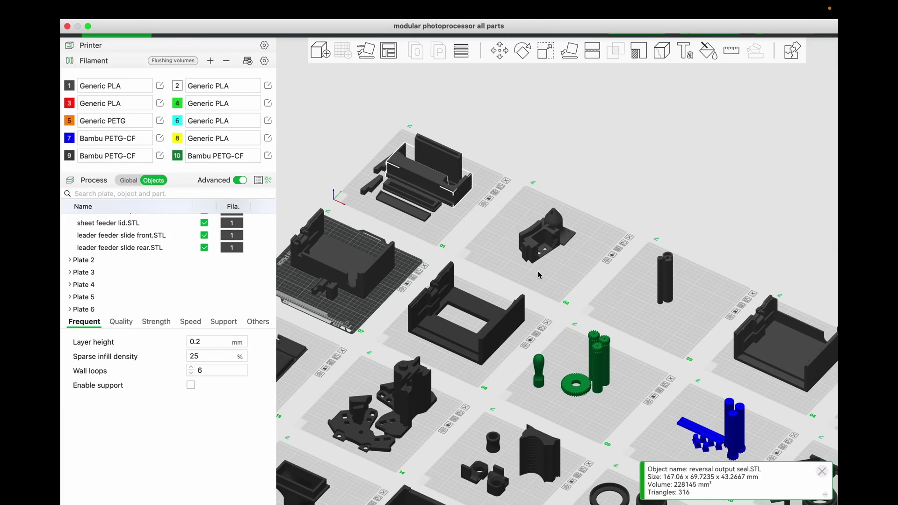
pyautogui.click(429, 227)
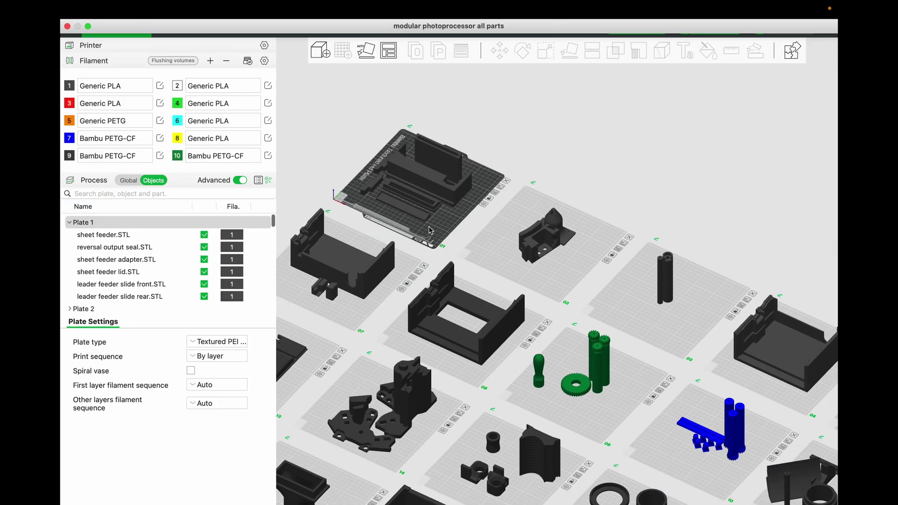
pyautogui.scroll(6, 429, 227)
pyautogui.moveTo(429, 227); pyautogui.dragTo(536, 374, button='middle')
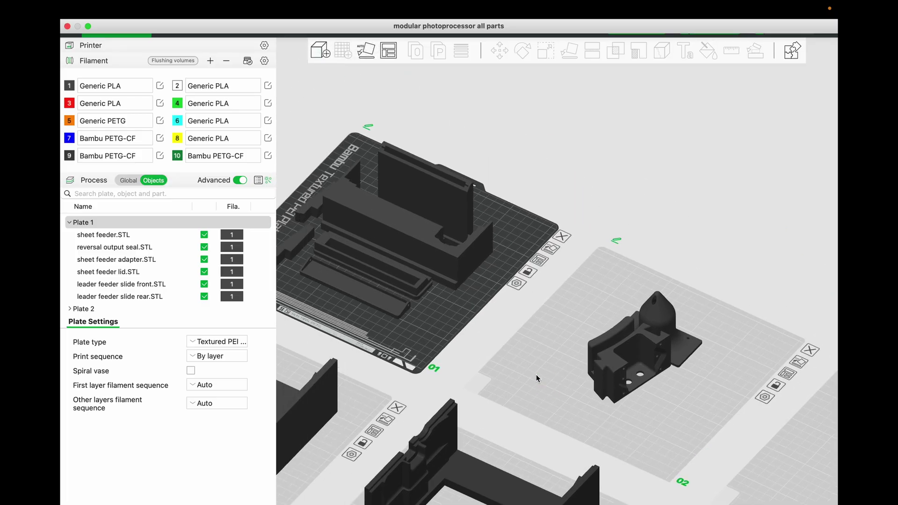
pyautogui.moveTo(436, 324); pyautogui.dragTo(444, 347, button='middle')
pyautogui.moveTo(445, 348); pyautogui.dragTo(436, 365)
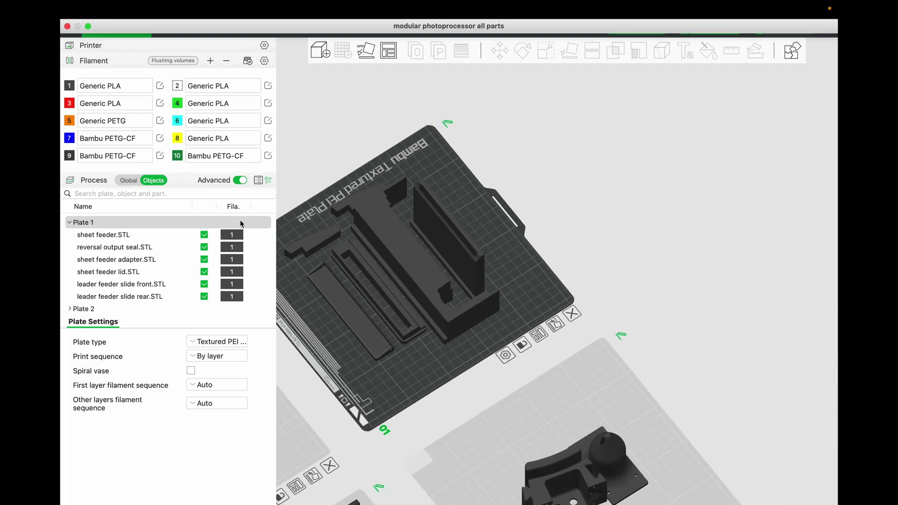
pyautogui.scroll(-10, 535, 271)
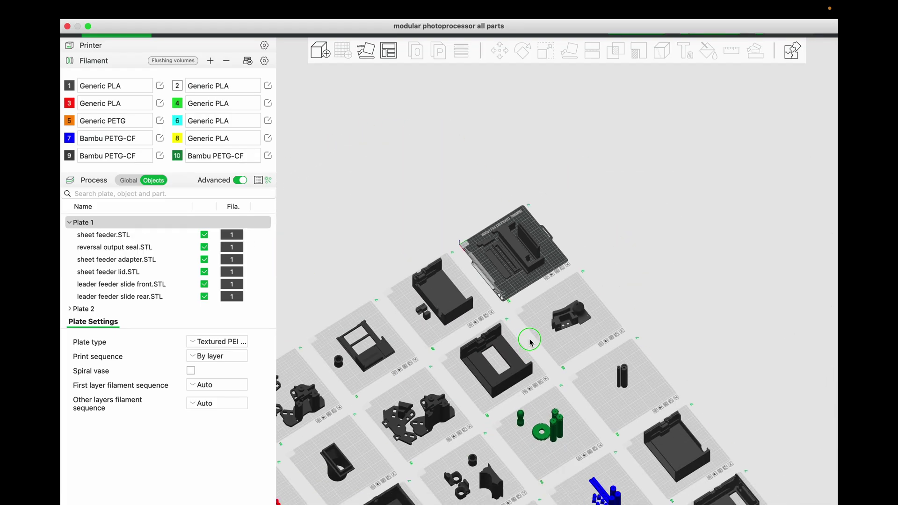
# Select sheet feeder.STL on plate 1 and check the filament presets available for filament 1.
pyautogui.scroll(-3, 563, 209)
pyautogui.scroll(5, 565, 206)
pyautogui.click(231, 235)
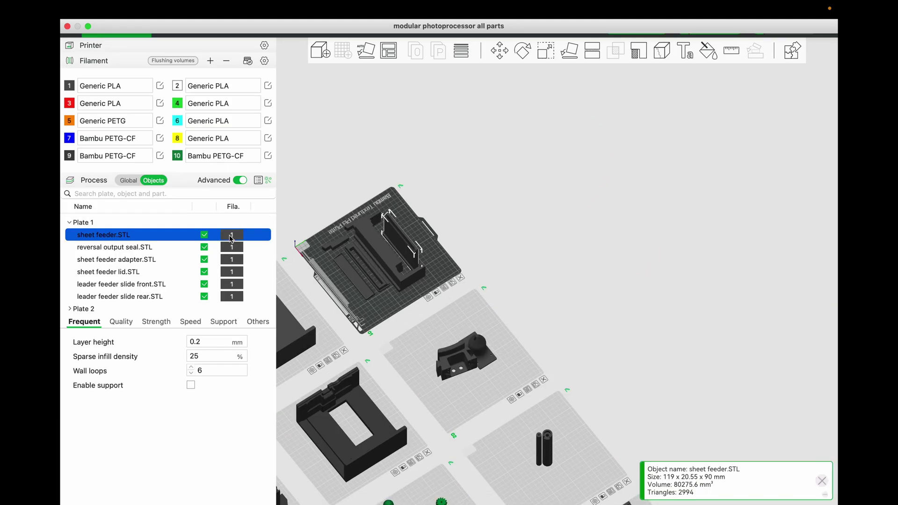
pyautogui.click(97, 87)
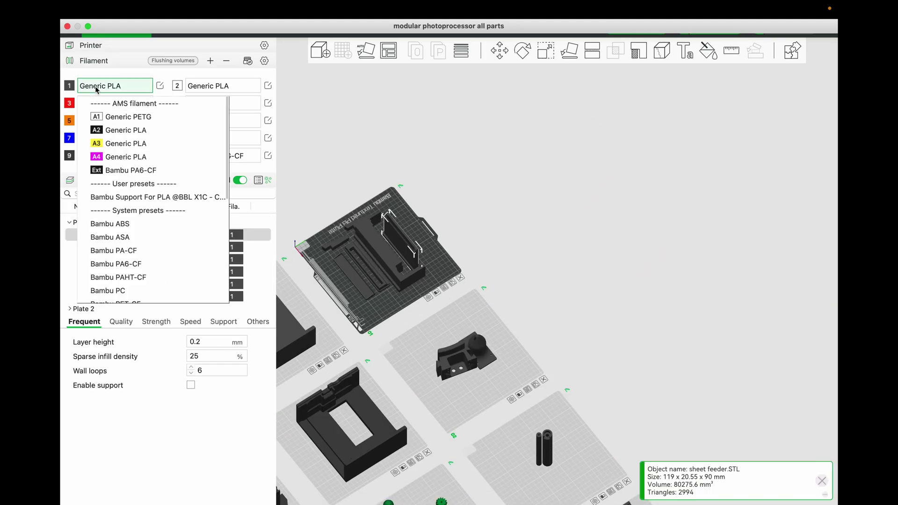
pyautogui.click(97, 87)
pyautogui.click(127, 180)
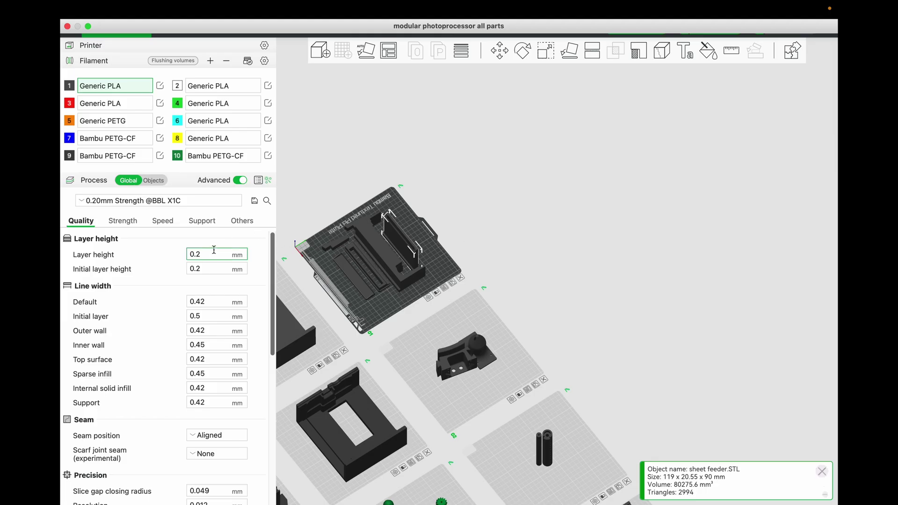
pyautogui.click(120, 203)
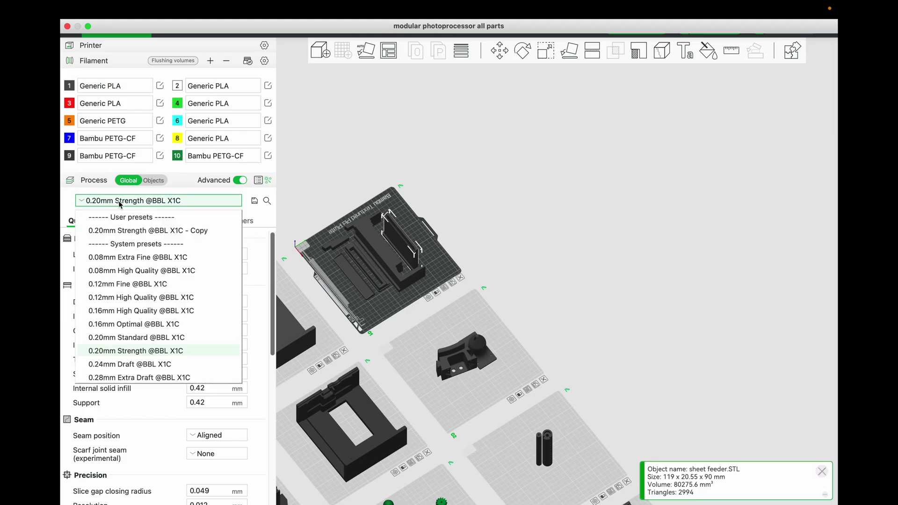
pyautogui.click(132, 338)
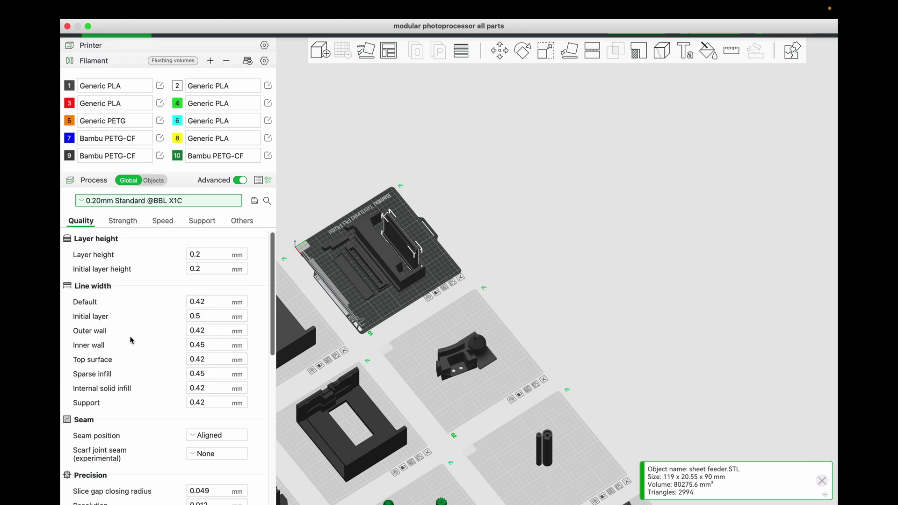
pyautogui.click(148, 202)
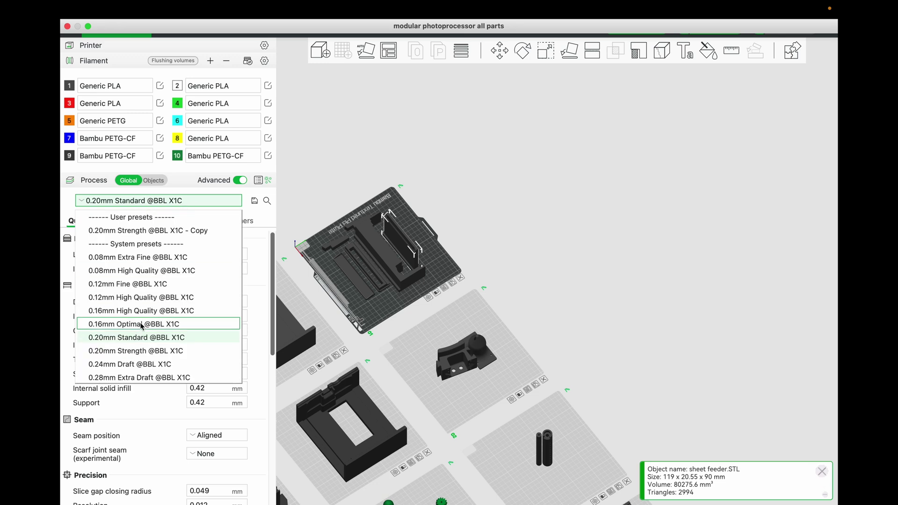
pyautogui.click(150, 340)
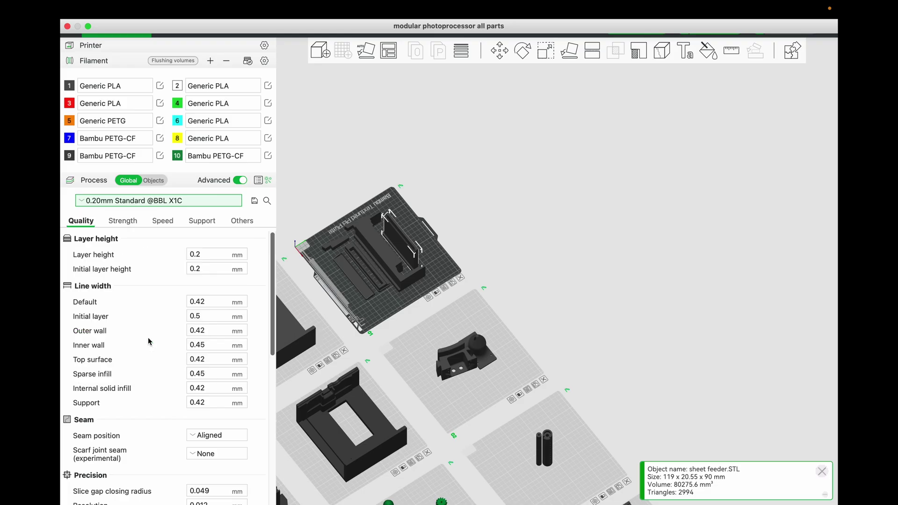
pyautogui.click(153, 180)
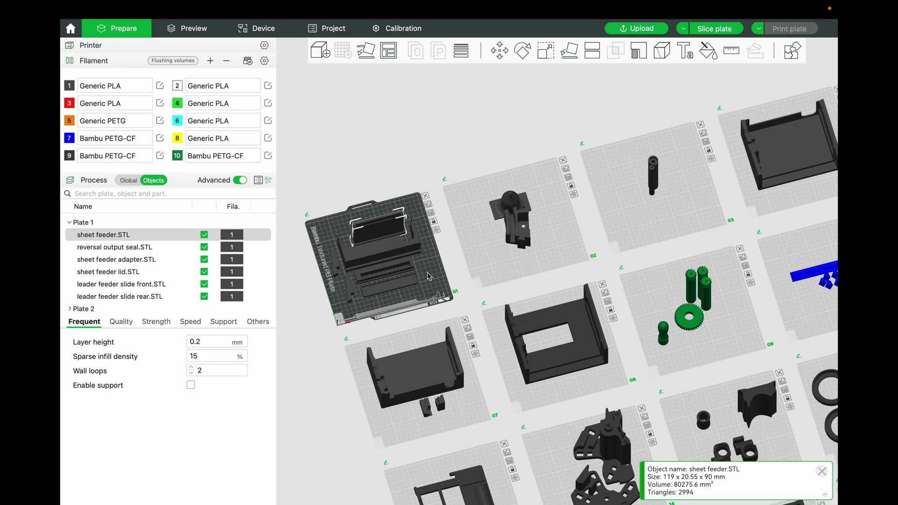
# Turn the plates to show their undersides and select reversal input lid.STL on plate 4.
pyautogui.moveTo(758, 188); pyautogui.dragTo(564, 242, button='right')
pyautogui.moveTo(574, 262); pyautogui.dragTo(602, 351)
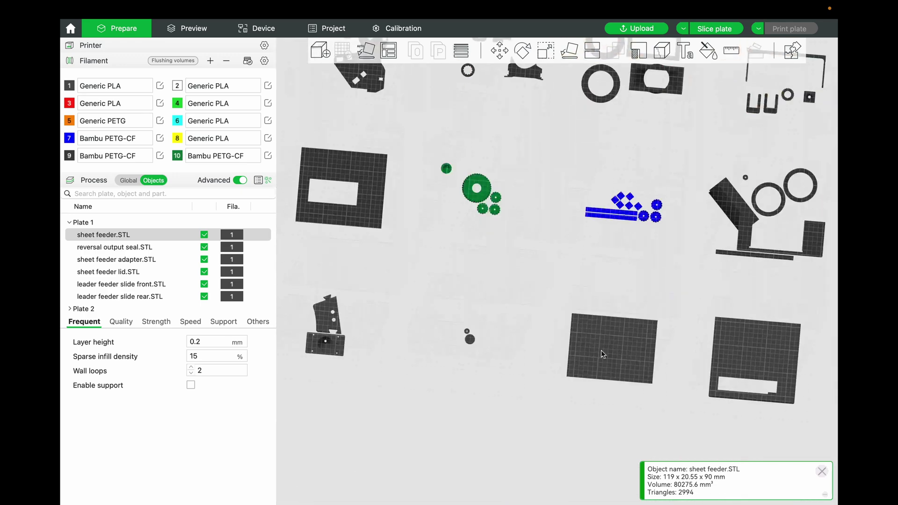
pyautogui.scroll(11, 602, 351)
pyautogui.moveTo(601, 350); pyautogui.dragTo(467, 228, button='right')
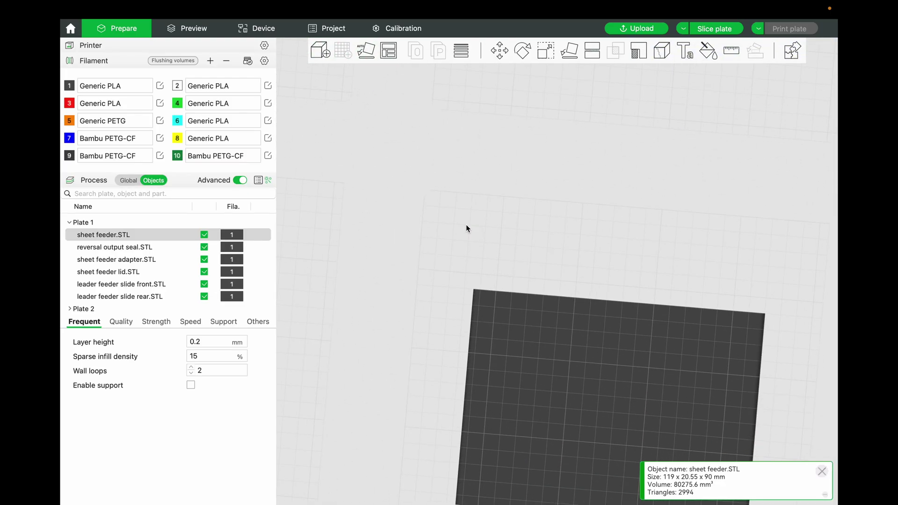
pyautogui.moveTo(467, 228); pyautogui.dragTo(469, 247)
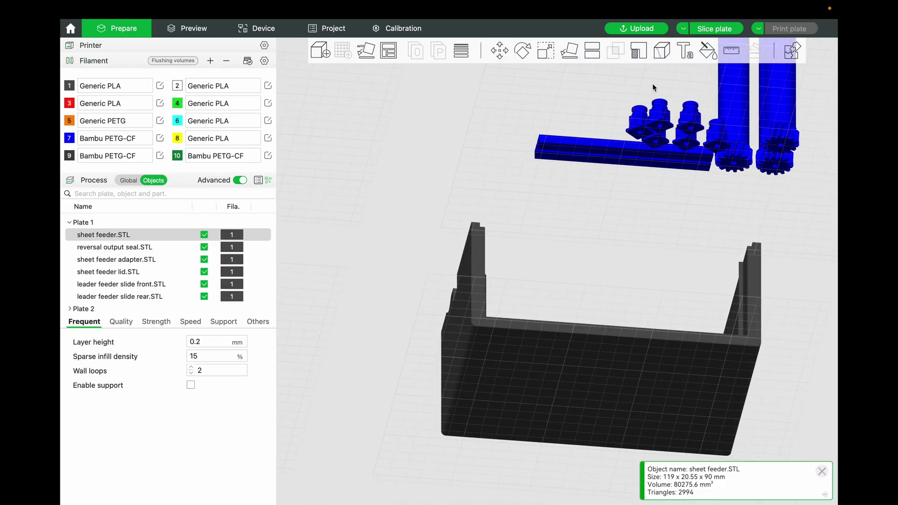
pyautogui.click(523, 372)
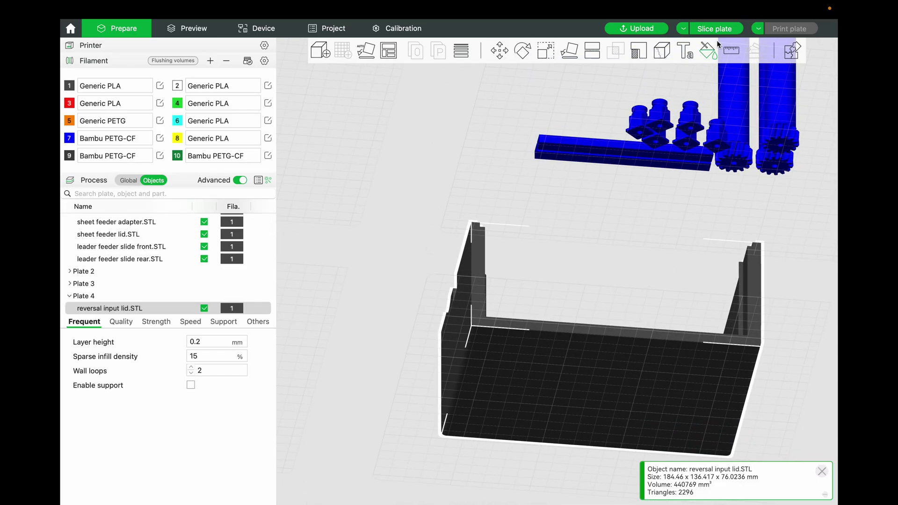
# Colour-paint the bottom layers of reversal input lid.STL with filament 2, using a height range of 0.57, and inspect the painted face.
pyautogui.click(708, 51)
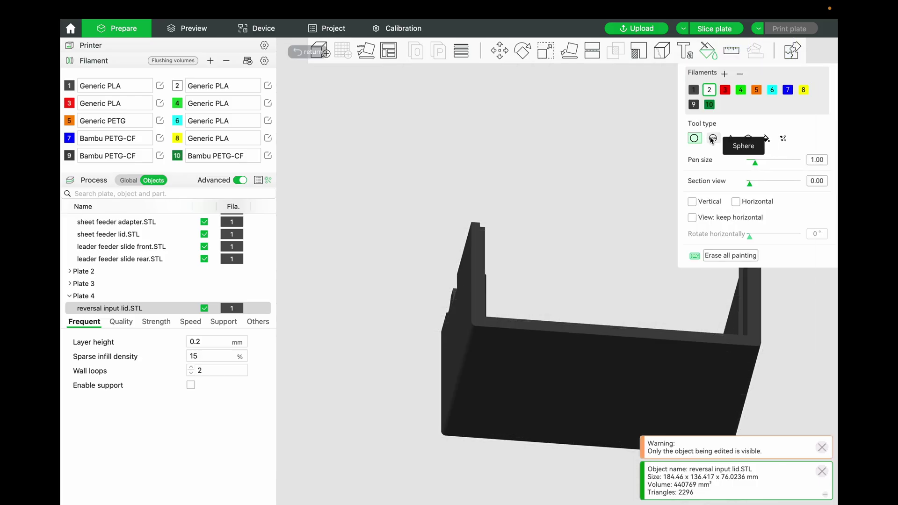
pyautogui.click(749, 139)
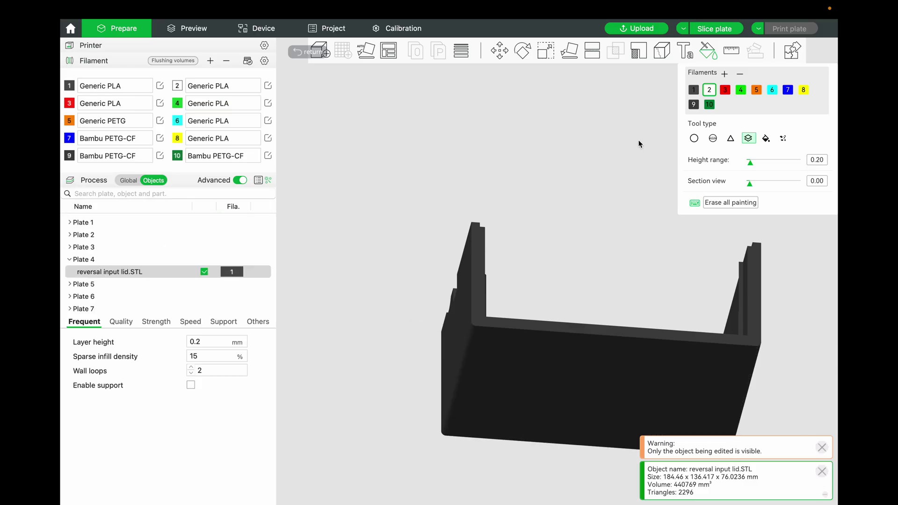
pyautogui.moveTo(750, 163); pyautogui.dragTo(755, 164)
pyautogui.click(497, 367)
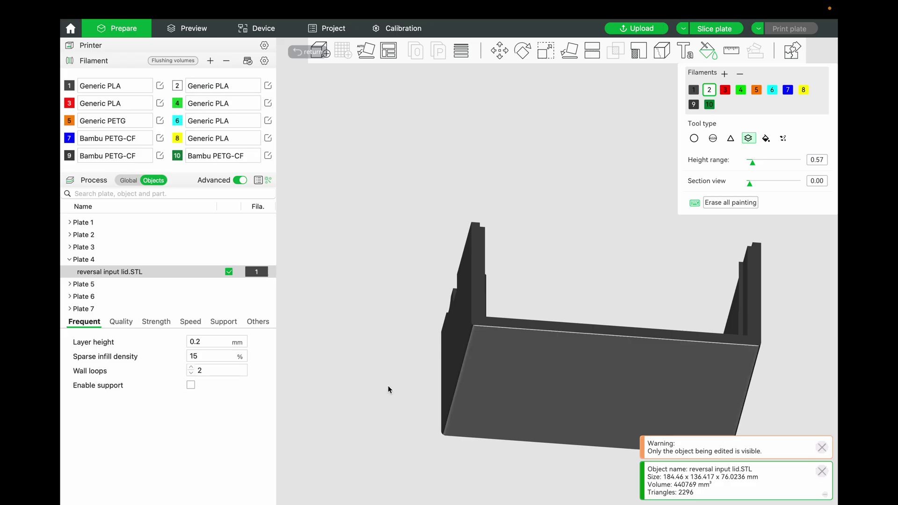
pyautogui.moveTo(389, 387)
pyautogui.mouseDown()
pyautogui.moveTo(394, 402)
pyautogui.moveTo(383, 401)
pyautogui.mouseUp()
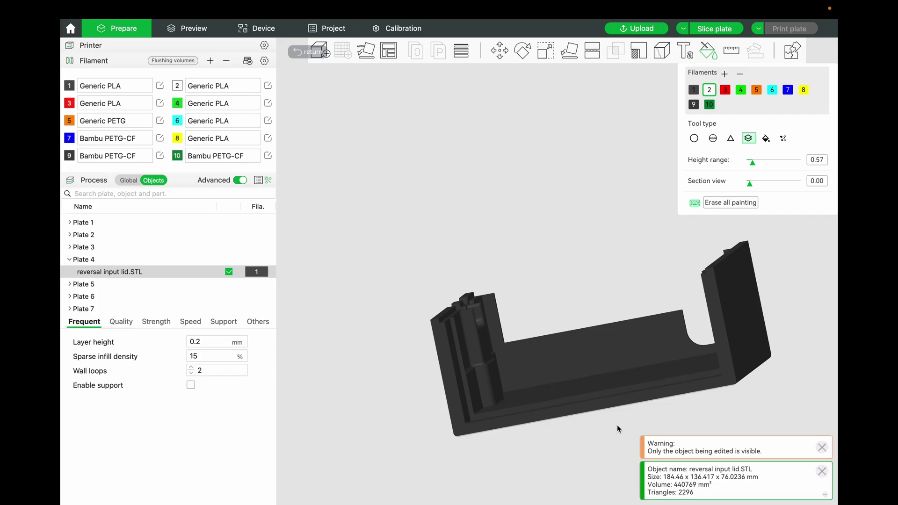
pyautogui.moveTo(617, 426); pyautogui.dragTo(598, 379)
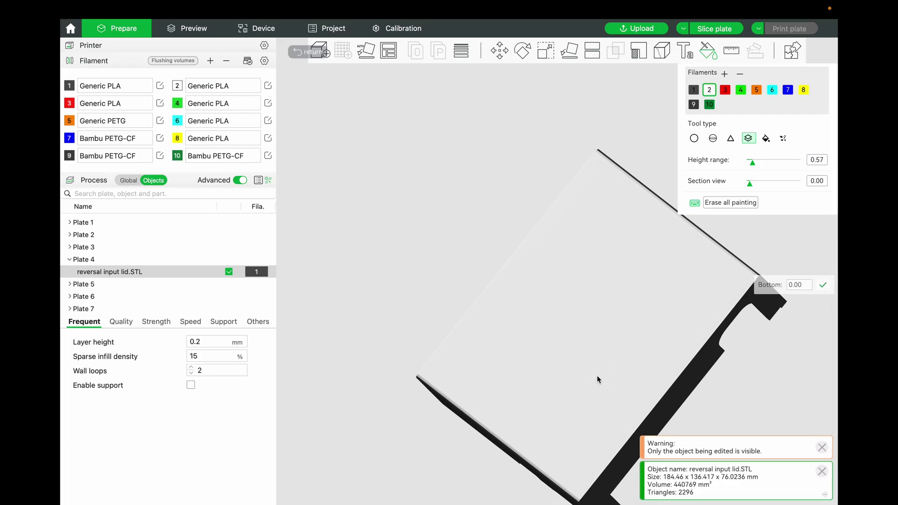
pyautogui.scroll(-5, 597, 375)
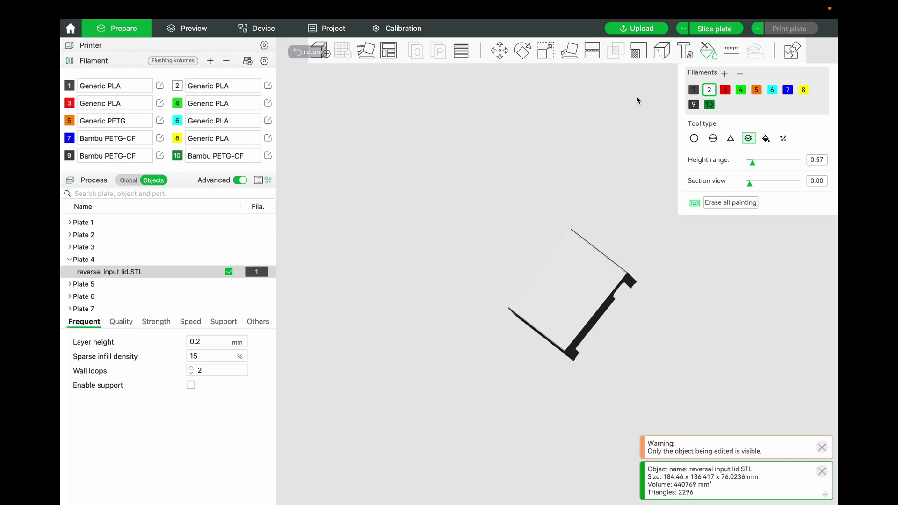
pyautogui.click(710, 48)
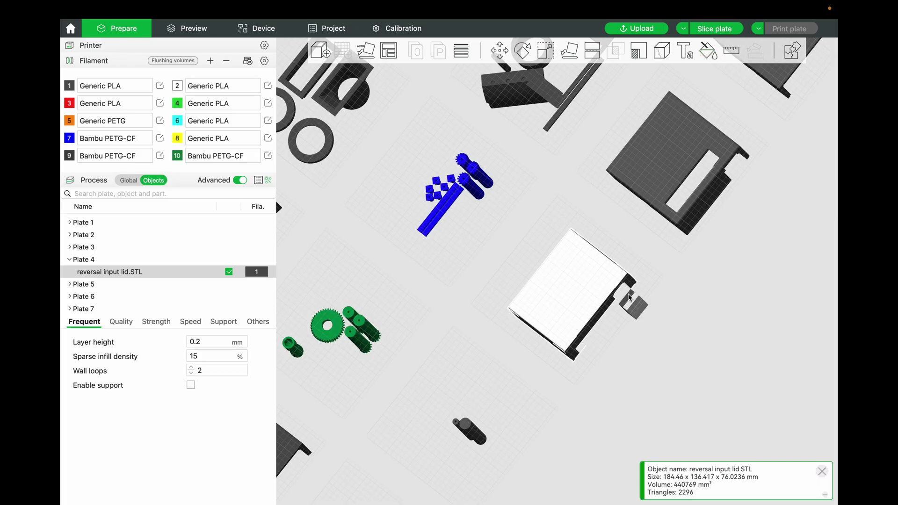
# Examine the undersides of the remaining plates, including the lettered base of the Cameradactyl Master System cylinder.
pyautogui.moveTo(662, 285)
pyautogui.mouseDown()
pyautogui.moveTo(659, 299)
pyautogui.moveTo(659, 287)
pyautogui.mouseUp()
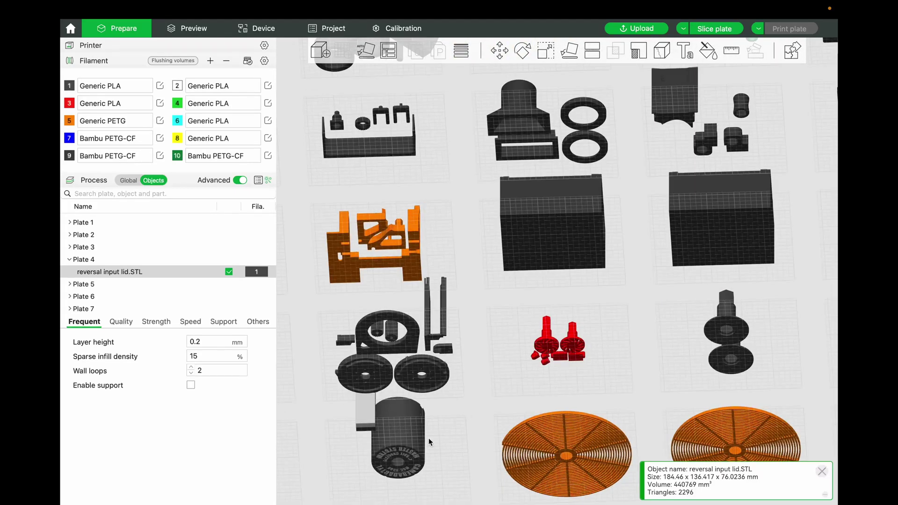
pyautogui.scroll(5, 381, 478)
pyautogui.moveTo(381, 478); pyautogui.dragTo(518, 295, button='right')
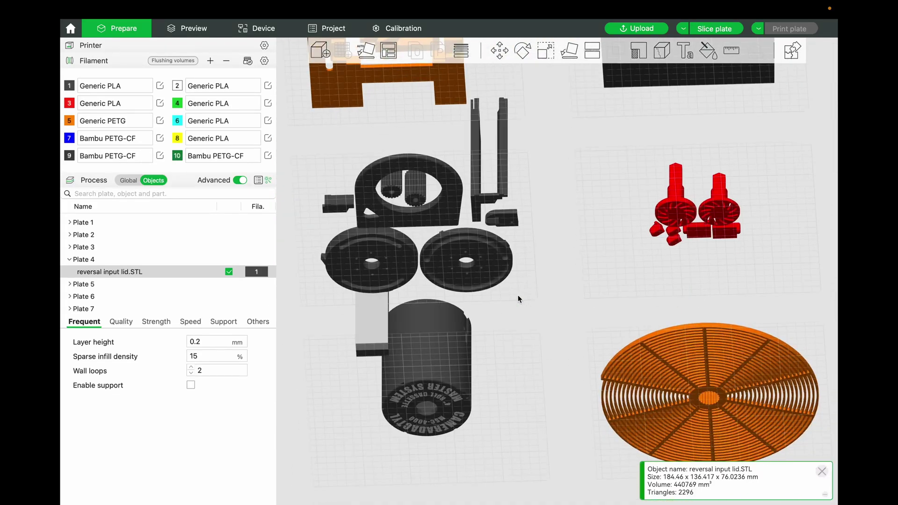
pyautogui.scroll(-5, 665, 211)
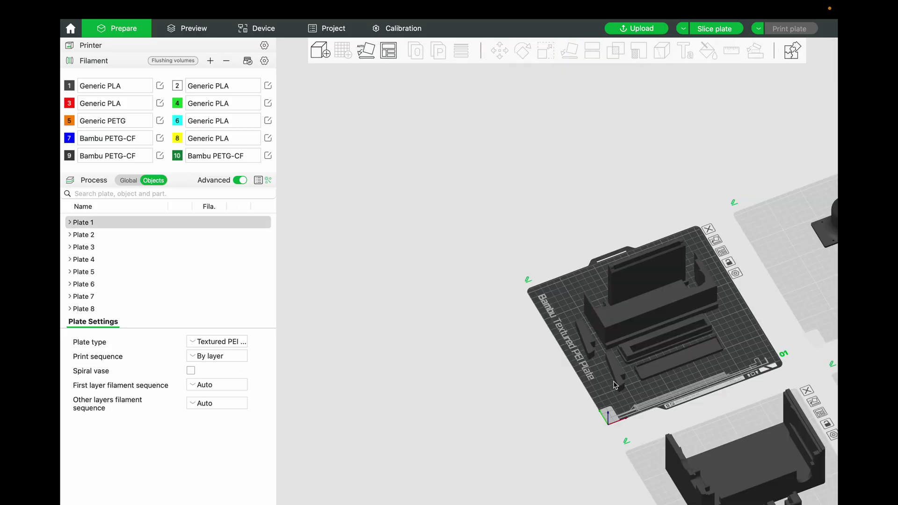
# Inspect the parts on plate 1 from several angles and look over the full layout of plates.
pyautogui.moveTo(604, 397); pyautogui.dragTo(605, 398)
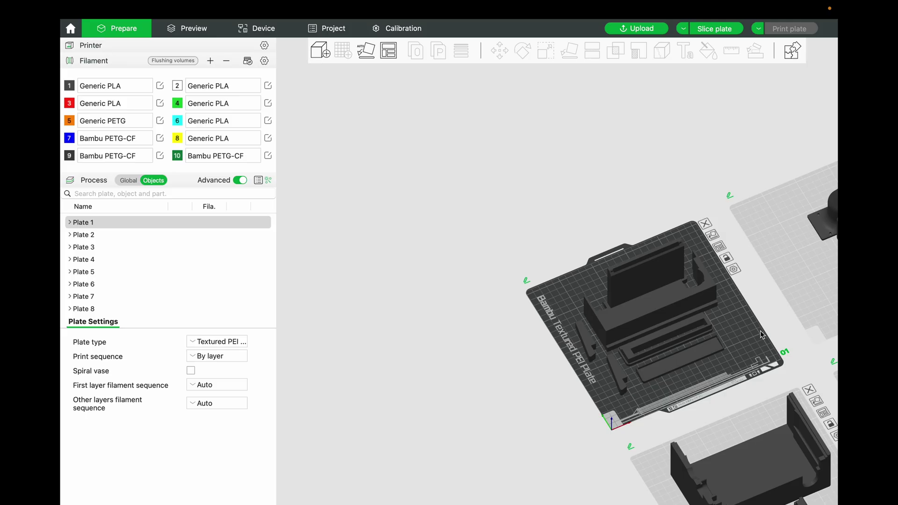
pyautogui.scroll(8, 680, 348)
pyautogui.moveTo(648, 322); pyautogui.dragTo(599, 322)
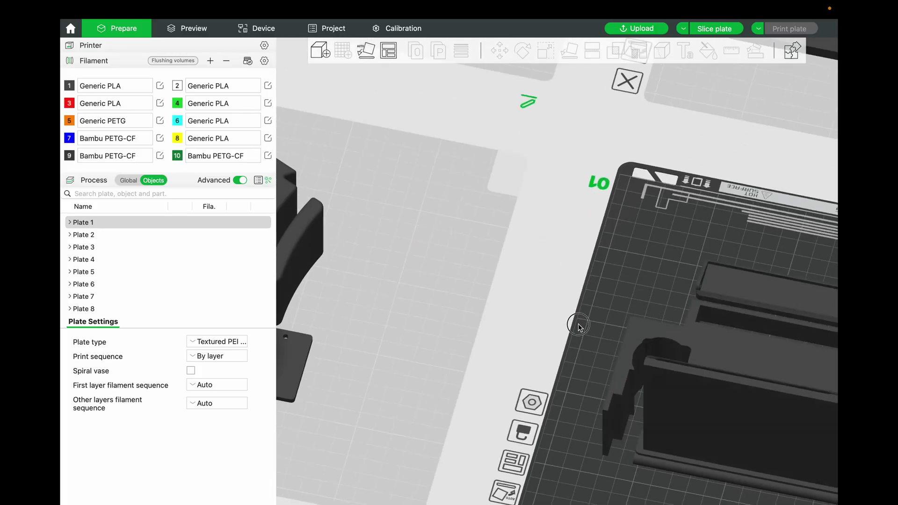
pyautogui.moveTo(578, 324)
pyautogui.mouseDown()
pyautogui.moveTo(575, 335)
pyautogui.moveTo(591, 323)
pyautogui.mouseUp()
pyautogui.scroll(-5, 590, 324)
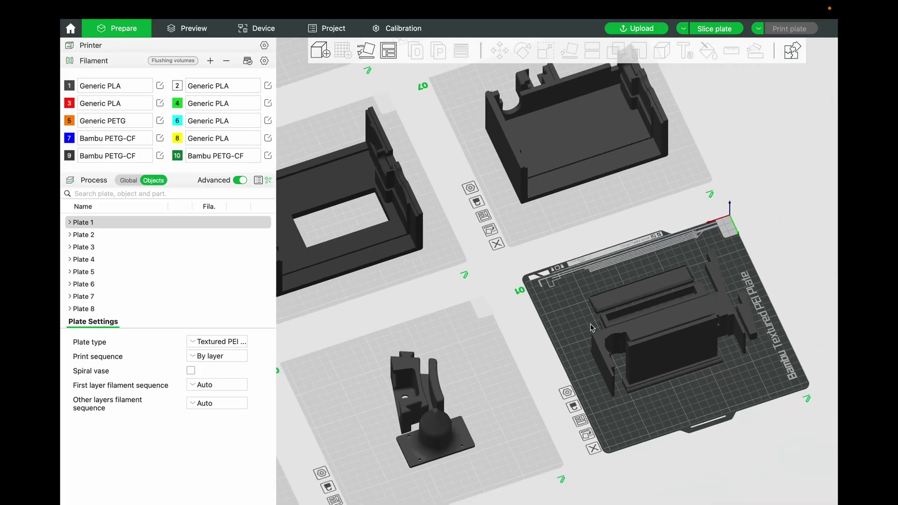
pyautogui.scroll(-3, 591, 324)
pyautogui.scroll(-5, 590, 324)
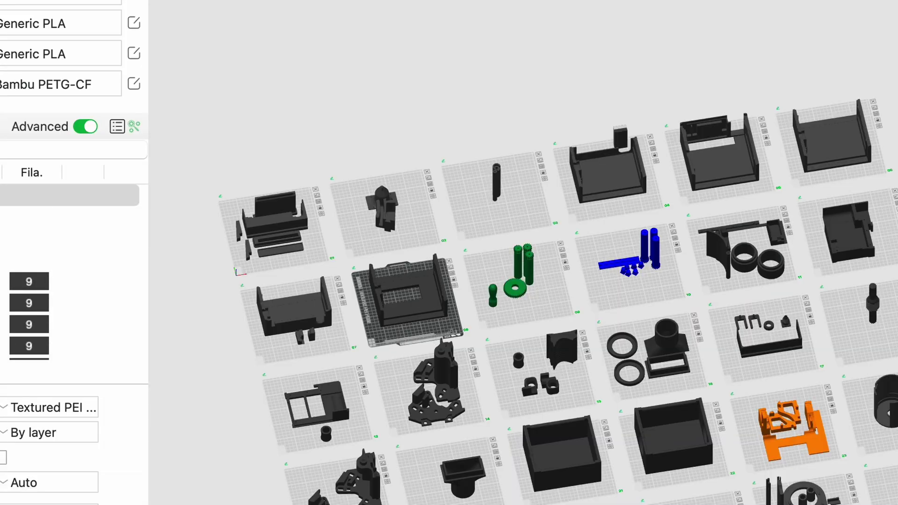
# Select plate 18, dryer lid.STL on plate 8 and dryer input top.STL on plate 16 to identify the parts using filament 9.
pyautogui.click(894, 342)
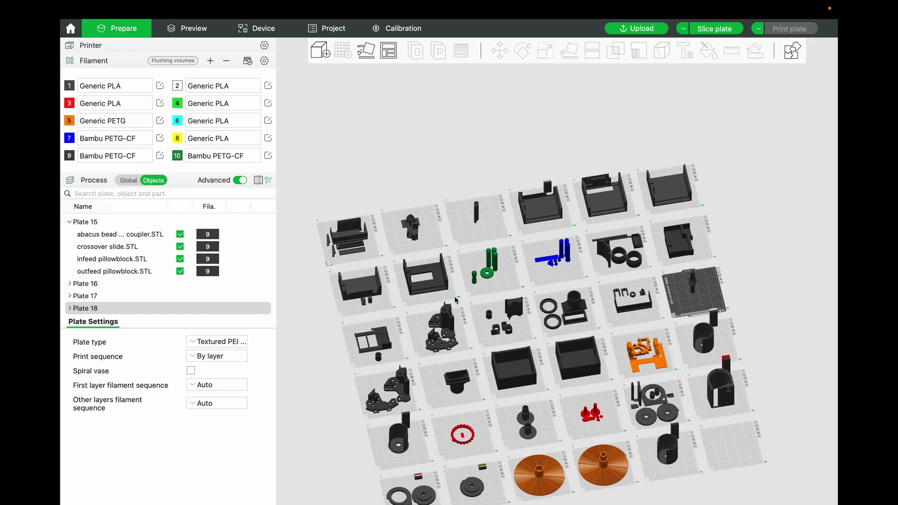
pyautogui.click(440, 287)
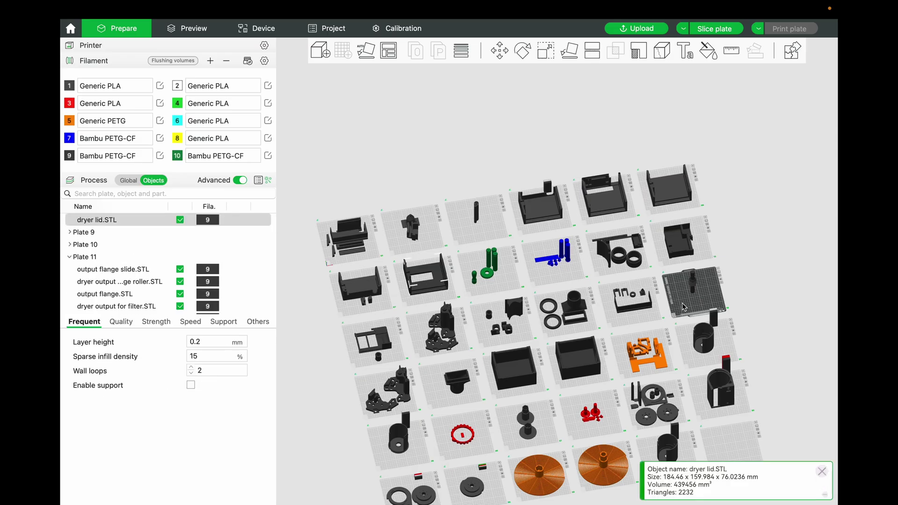
pyautogui.scroll(5, 684, 307)
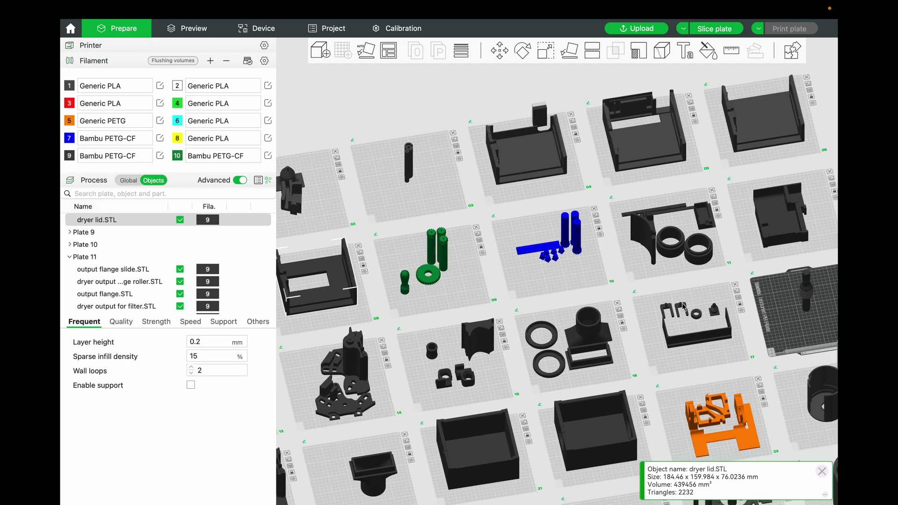
pyautogui.moveTo(581, 324); pyautogui.dragTo(612, 279, button='right')
pyautogui.moveTo(536, 327); pyautogui.dragTo(546, 362, button='middle')
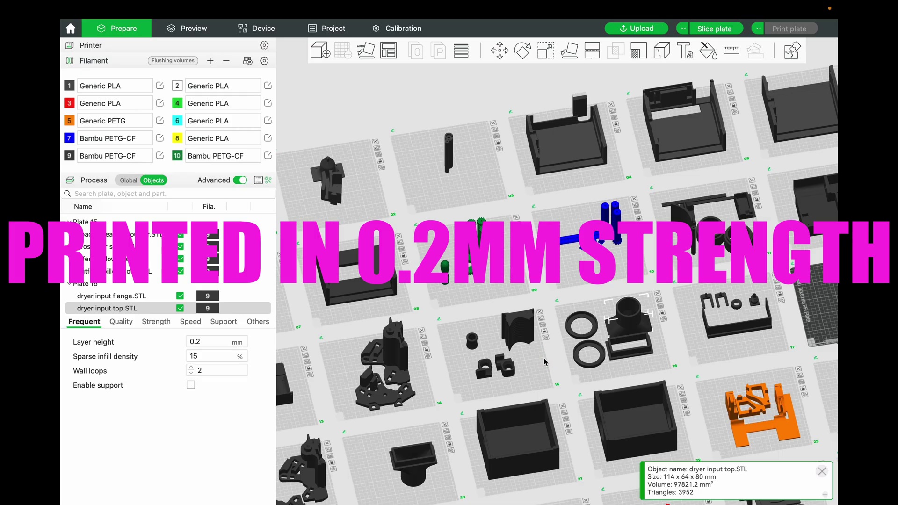
# View the plate rows from the front and select plate 9 with the green gears and rollers.
pyautogui.press('1')
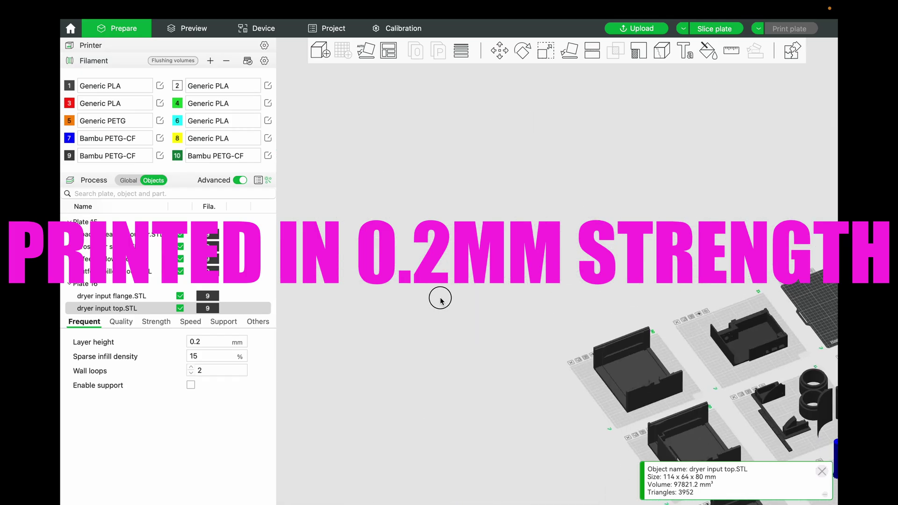
pyautogui.moveTo(403, 299); pyautogui.dragTo(426, 287, button='middle')
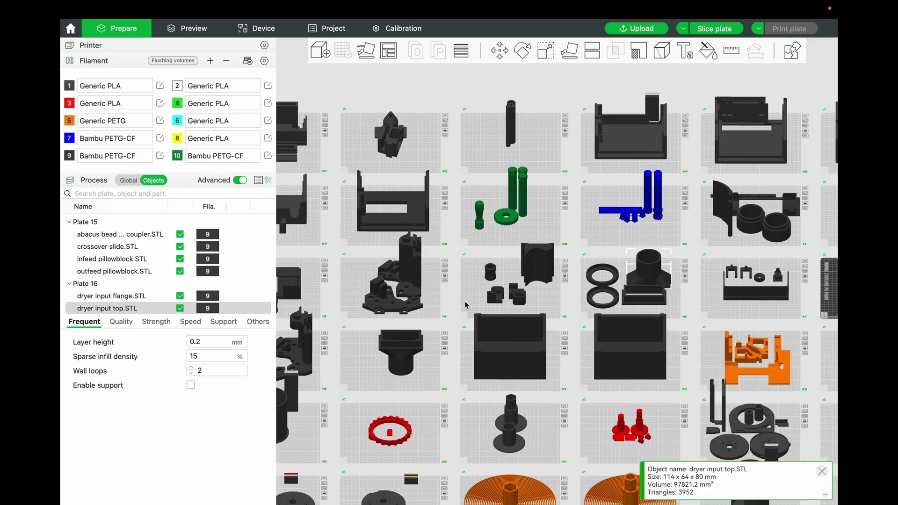
pyautogui.moveTo(456, 323); pyautogui.dragTo(456, 327, button='right')
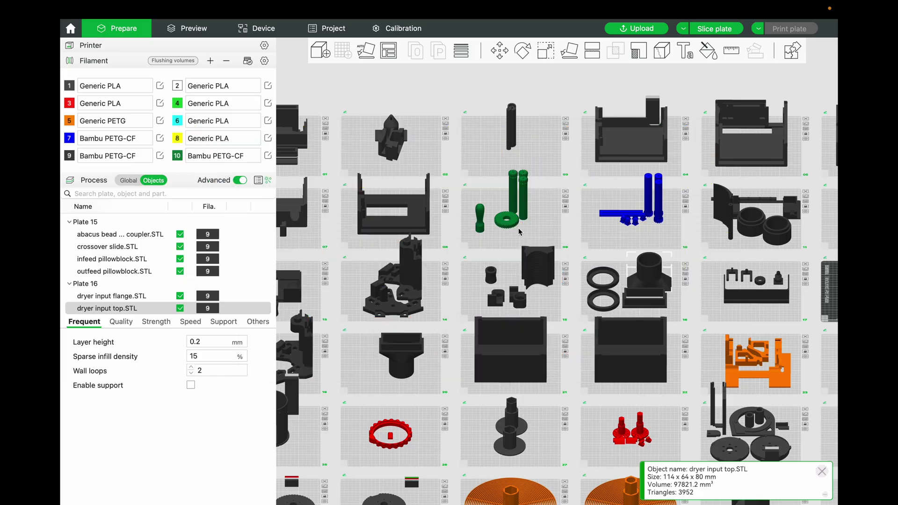
pyautogui.click(519, 232)
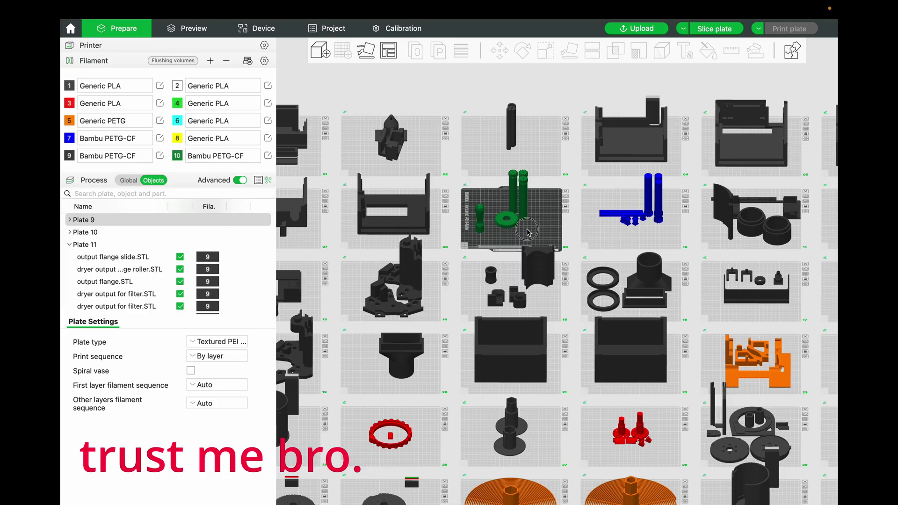
# Select processor wrench.stl among the green parts on plate 9, and look at that plate up close.
pyautogui.moveTo(528, 232); pyautogui.dragTo(529, 231)
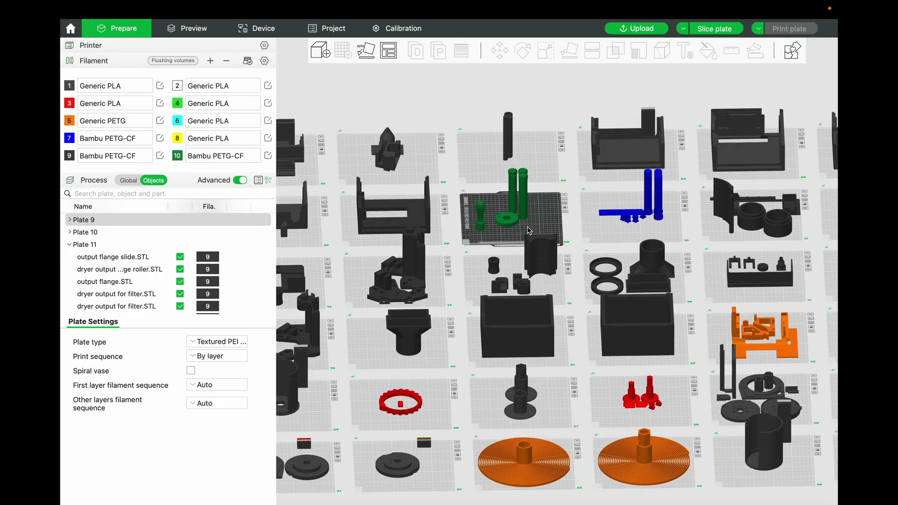
pyautogui.scroll(2, 529, 230)
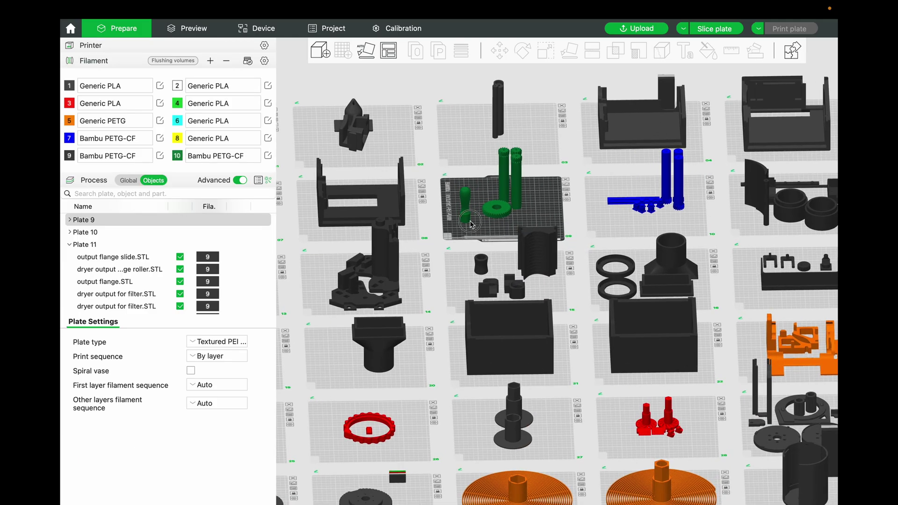
pyautogui.click(499, 226)
pyautogui.moveTo(499, 224); pyautogui.dragTo(480, 201)
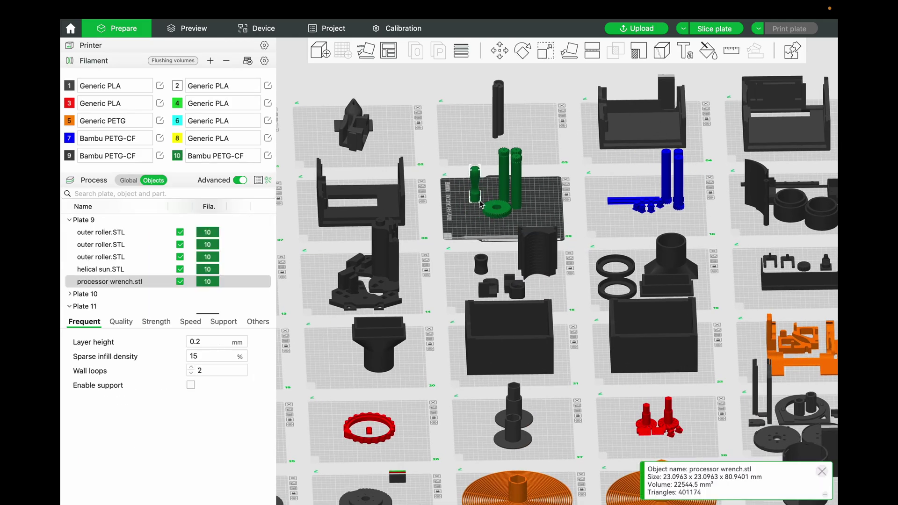
pyautogui.click(468, 225)
pyautogui.moveTo(468, 225); pyautogui.dragTo(493, 256, button='right')
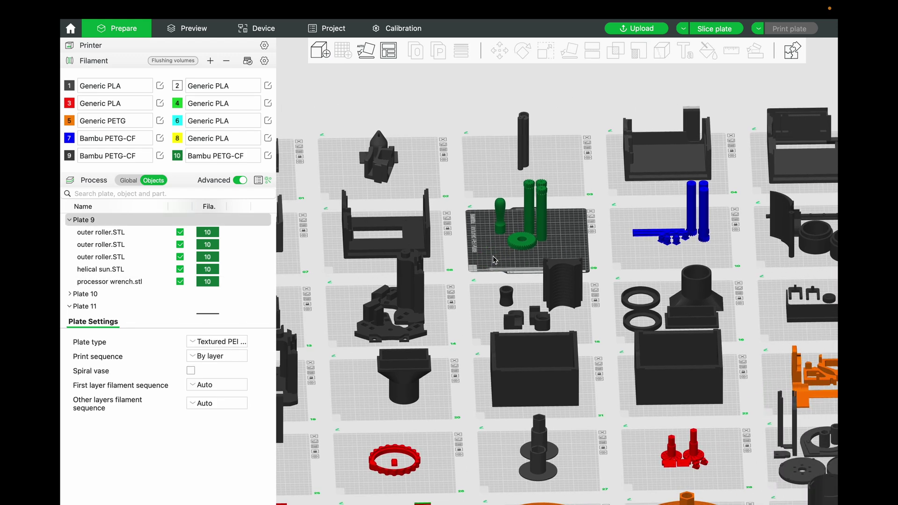
pyautogui.scroll(3, 495, 260)
pyautogui.moveTo(493, 257); pyautogui.dragTo(612, 322, button='right')
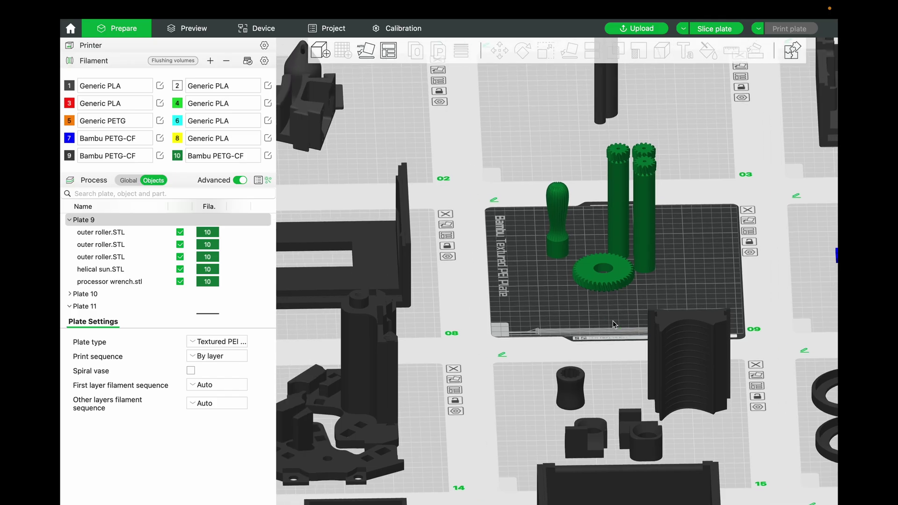
# Select dryer lid.STL on plate 8 to look at its filament and print settings.
pyautogui.click(426, 301)
pyautogui.click(363, 238)
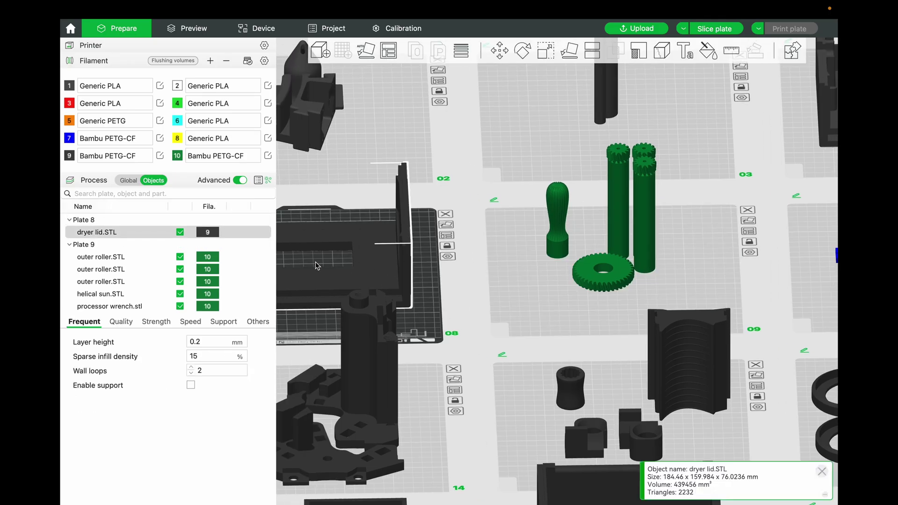
pyautogui.moveTo(316, 262); pyautogui.dragTo(332, 277, button='middle')
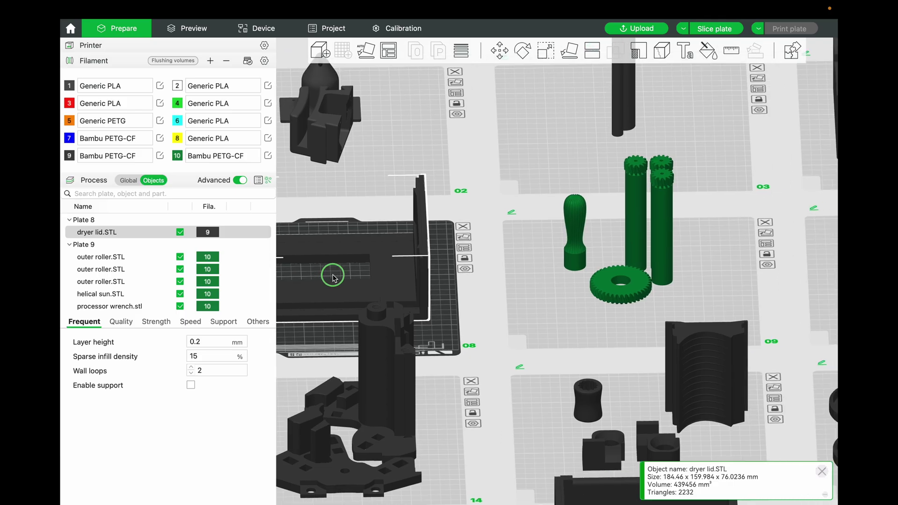
# Select inner roller shrink wrap adjusted.STL on plate 10 and outer roller.STL on plate 9, comparing the blue and green parts from above.
pyautogui.moveTo(453, 309); pyautogui.dragTo(372, 307, button='middle')
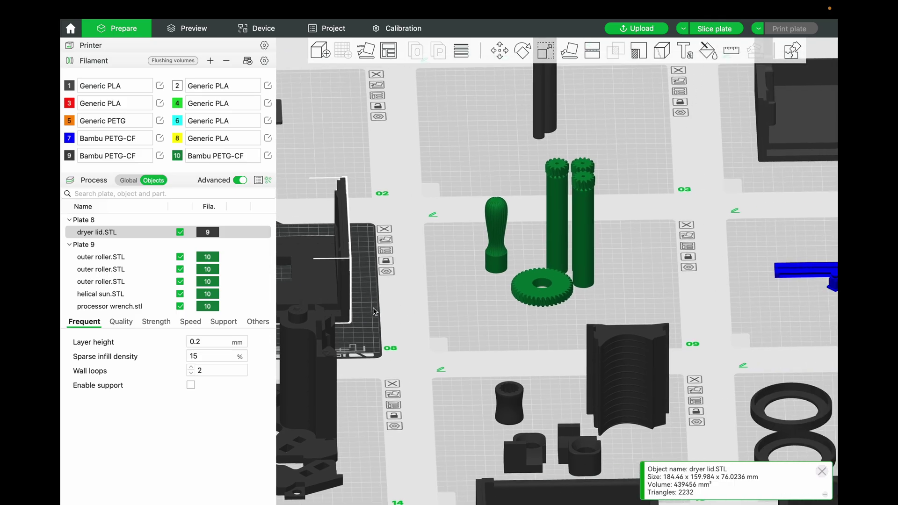
pyautogui.moveTo(625, 297); pyautogui.dragTo(459, 285, button='middle')
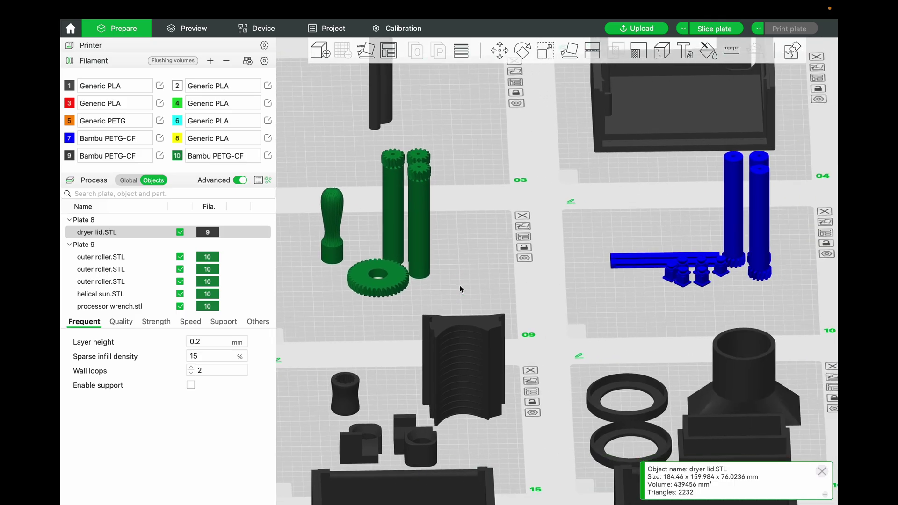
pyautogui.click(424, 211)
pyautogui.click(759, 223)
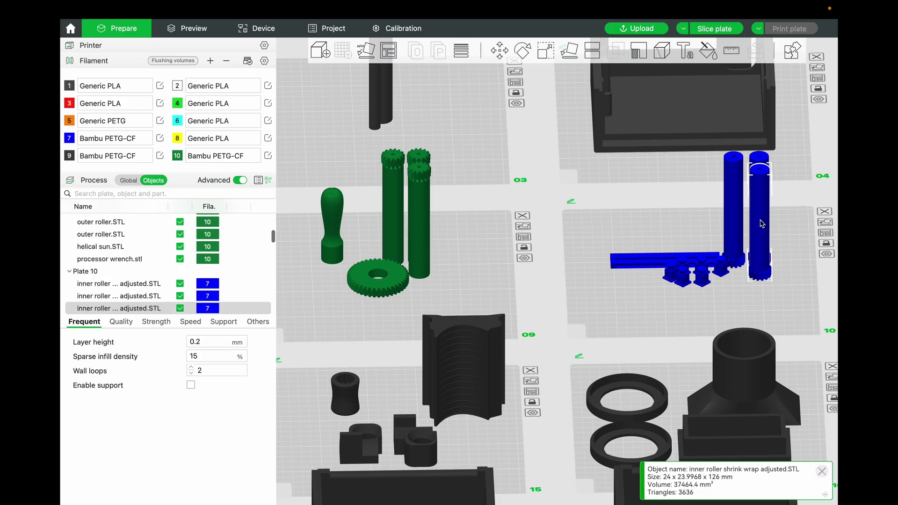
pyautogui.click(416, 221)
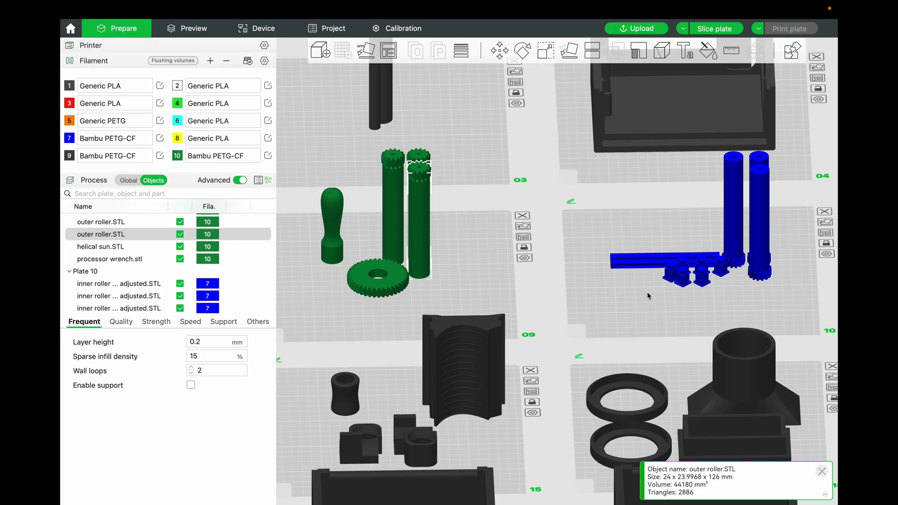
pyautogui.scroll(3, 632, 295)
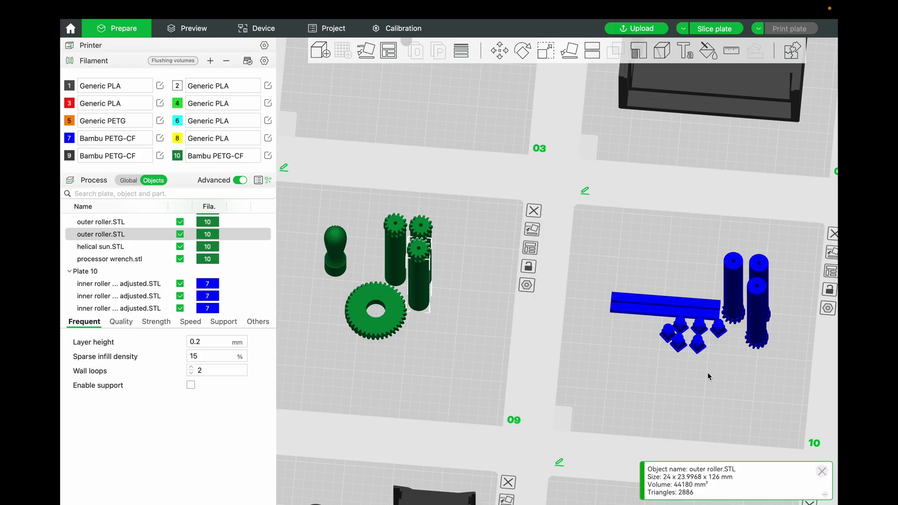
pyautogui.moveTo(709, 373)
pyautogui.mouseDown()
pyautogui.moveTo(697, 377)
pyautogui.moveTo(711, 371)
pyautogui.mouseUp()
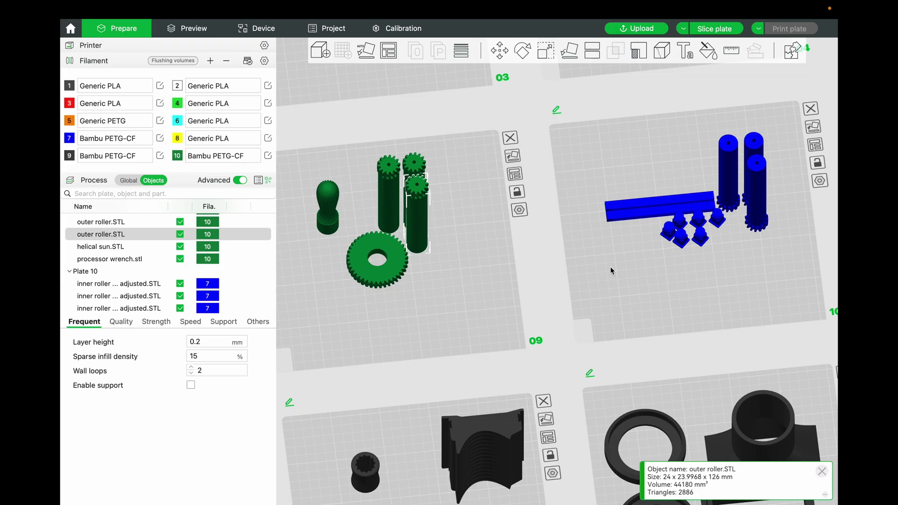
pyautogui.moveTo(610, 271); pyautogui.dragTo(598, 327, button='middle')
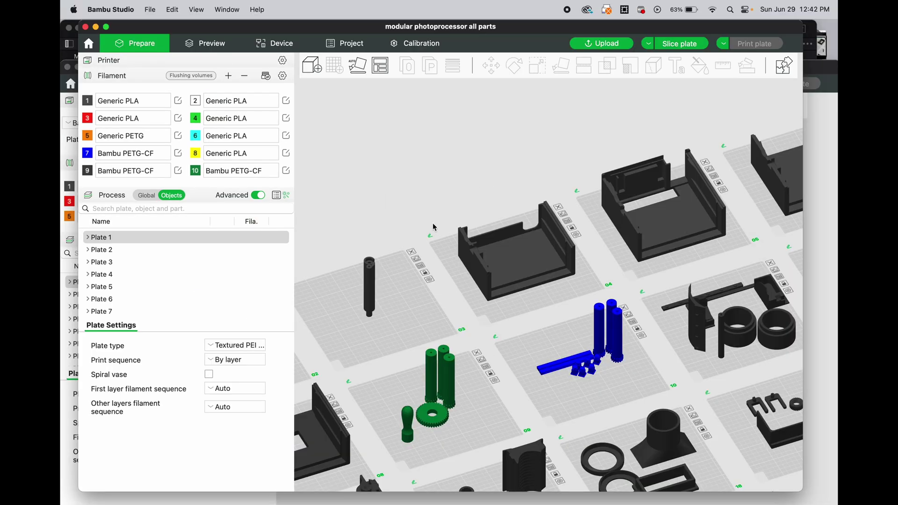
# Examine the green and blue roller plates and the neighbouring dark parts from several angles.
pyautogui.click(510, 401)
pyautogui.scroll(5, 511, 402)
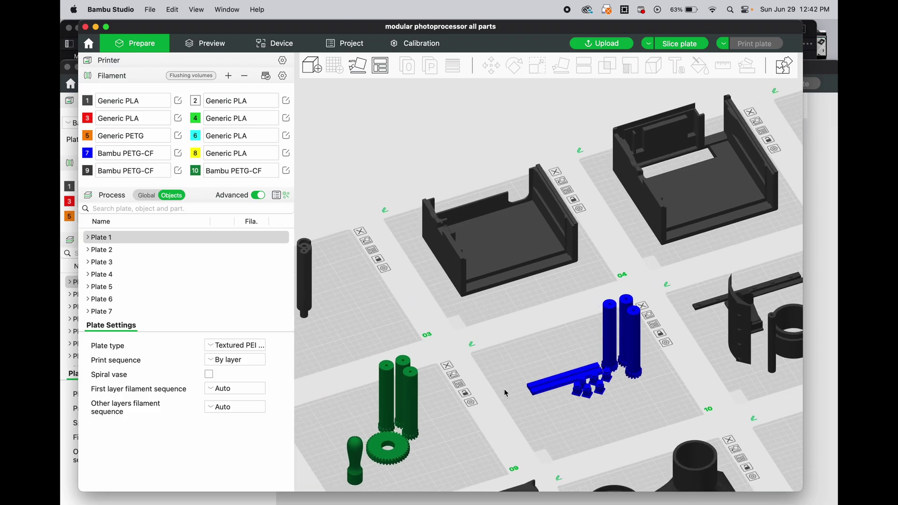
pyautogui.moveTo(501, 414)
pyautogui.mouseDown()
pyautogui.moveTo(501, 383)
pyautogui.moveTo(499, 407)
pyautogui.mouseUp()
pyautogui.moveTo(412, 461); pyautogui.dragTo(408, 461)
pyautogui.scroll(-5, 444, 465)
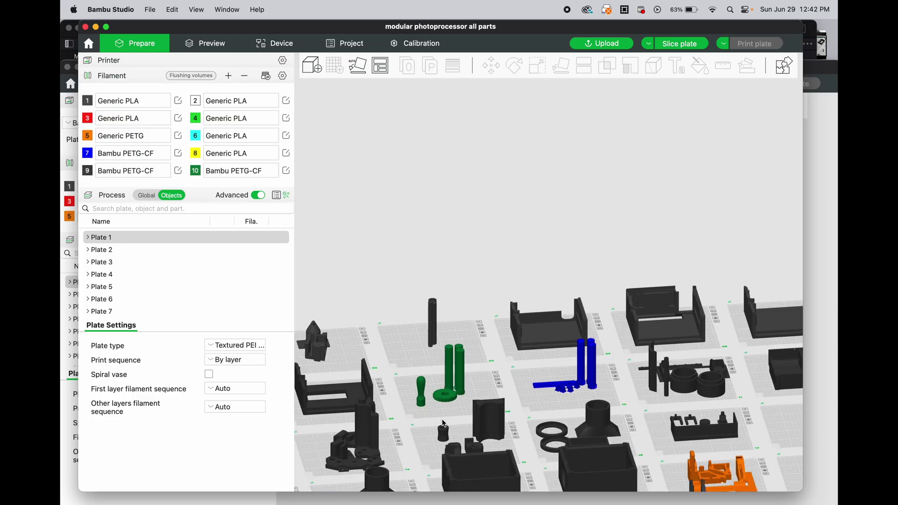
pyautogui.scroll(3, 444, 423)
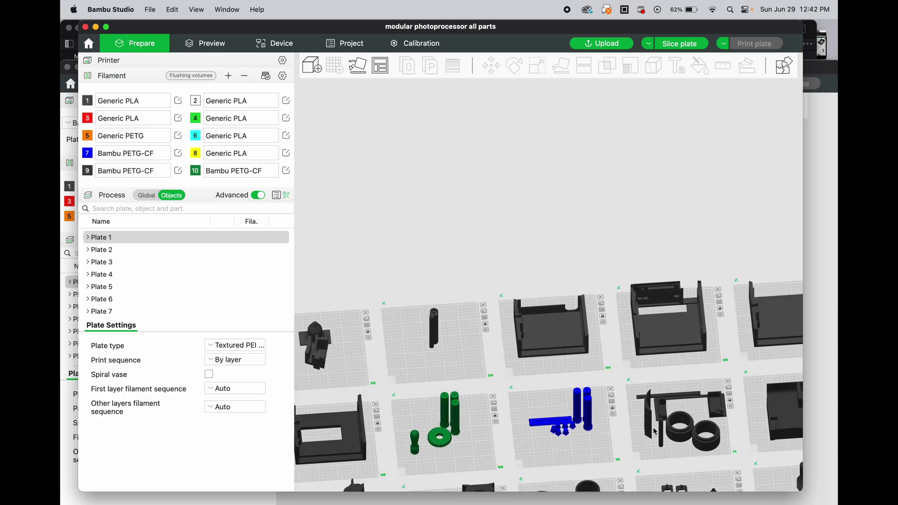
pyautogui.moveTo(690, 447); pyautogui.dragTo(543, 400, button='right')
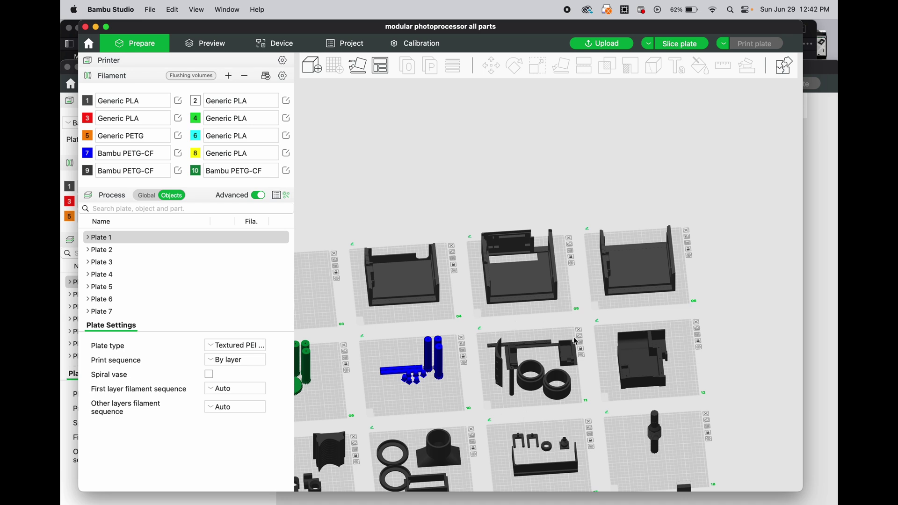
# Inspect the part on plate 12 from above and from behind, and select motor b.STL.
pyautogui.click(676, 372)
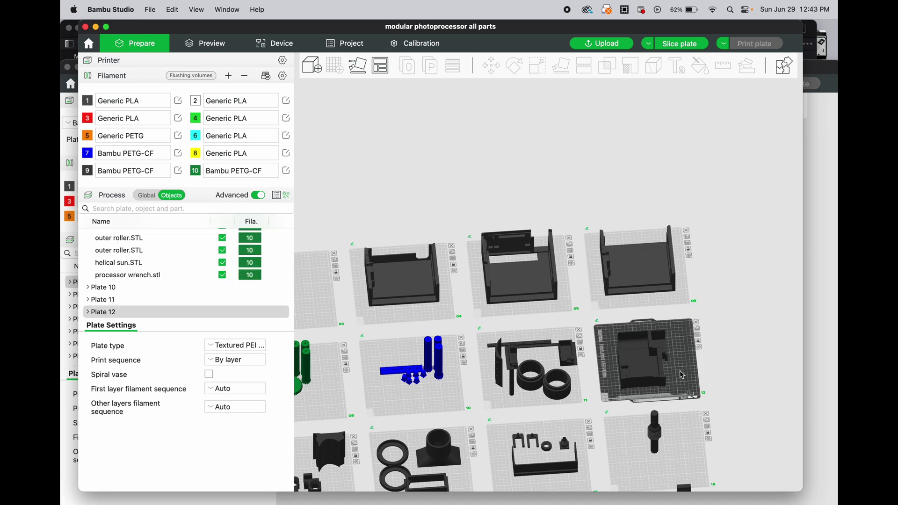
pyautogui.moveTo(681, 371); pyautogui.dragTo(664, 347)
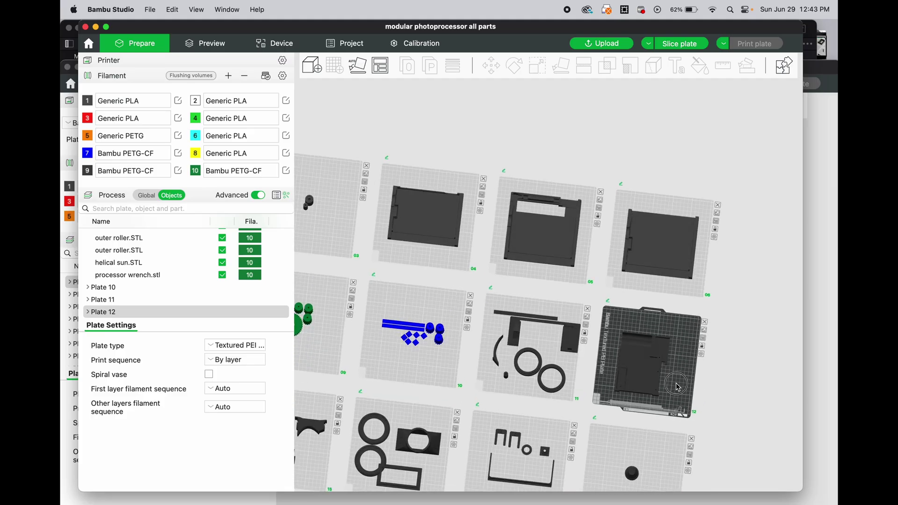
pyautogui.scroll(6, 662, 347)
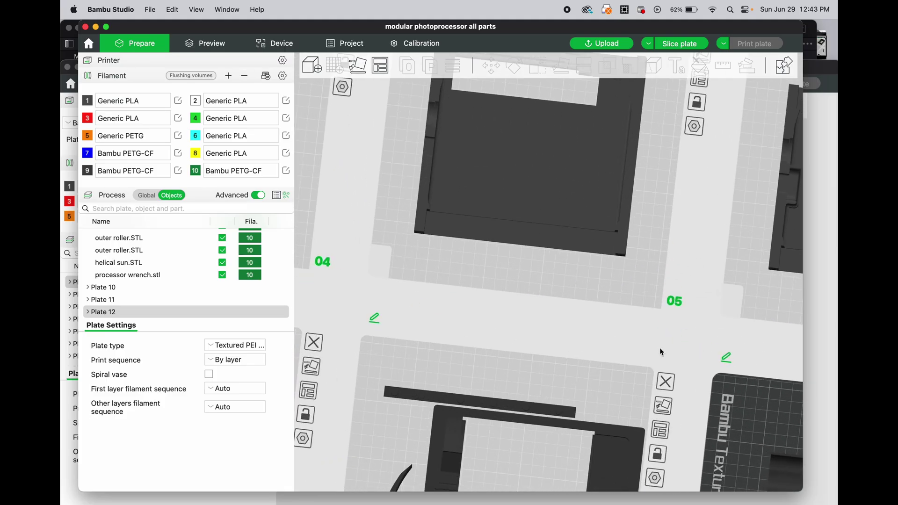
pyautogui.moveTo(616, 338); pyautogui.dragTo(601, 324)
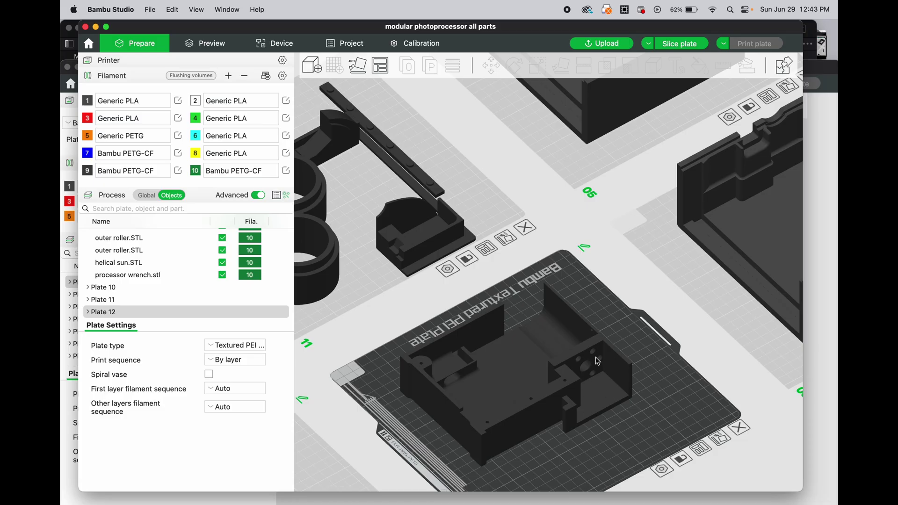
pyautogui.scroll(-2, 581, 436)
pyautogui.scroll(-2, 580, 434)
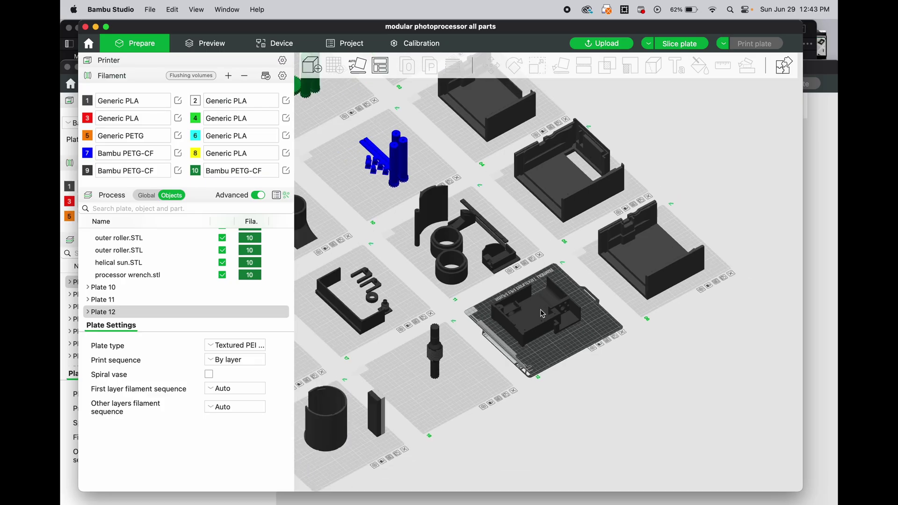
pyautogui.click(543, 313)
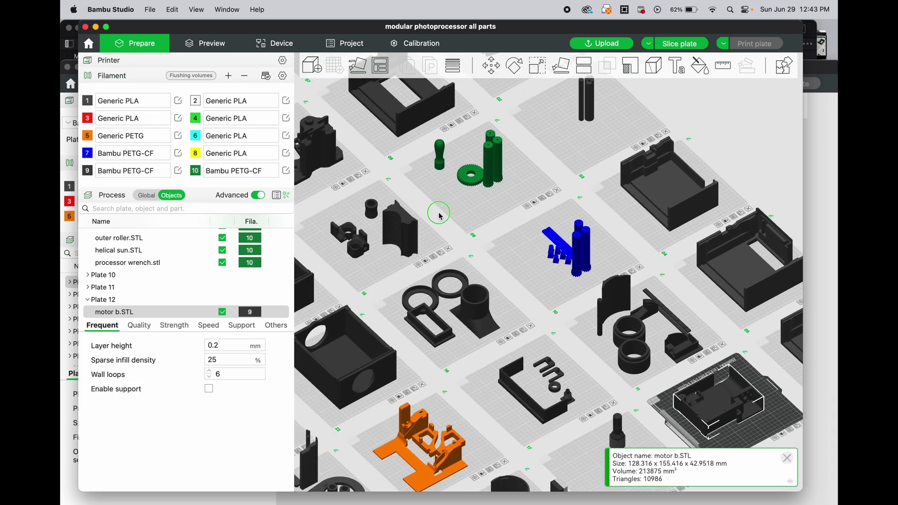
# Select motor a.STL and one piece coupler.STL on plate 13 to identify them.
pyautogui.moveTo(437, 211); pyautogui.dragTo(597, 335, button='right')
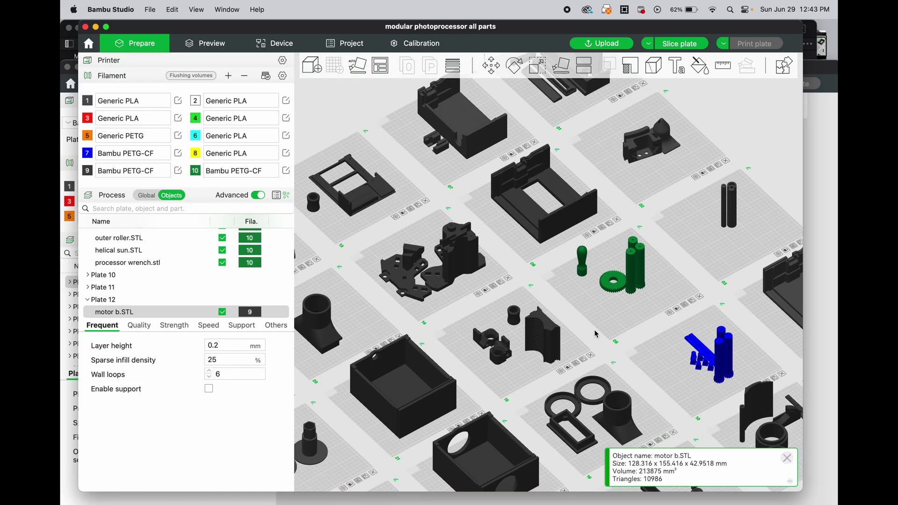
pyautogui.click(336, 204)
pyautogui.press('z')
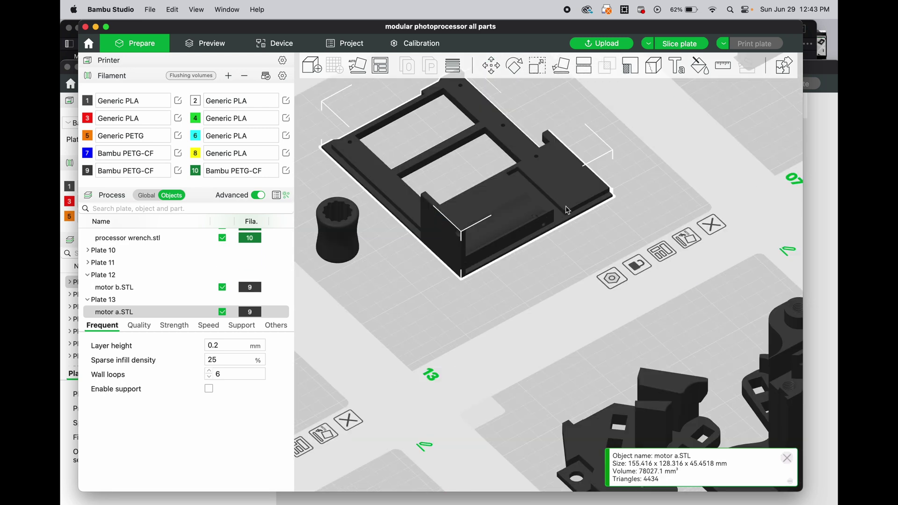
pyautogui.moveTo(515, 332); pyautogui.dragTo(575, 394, button='right')
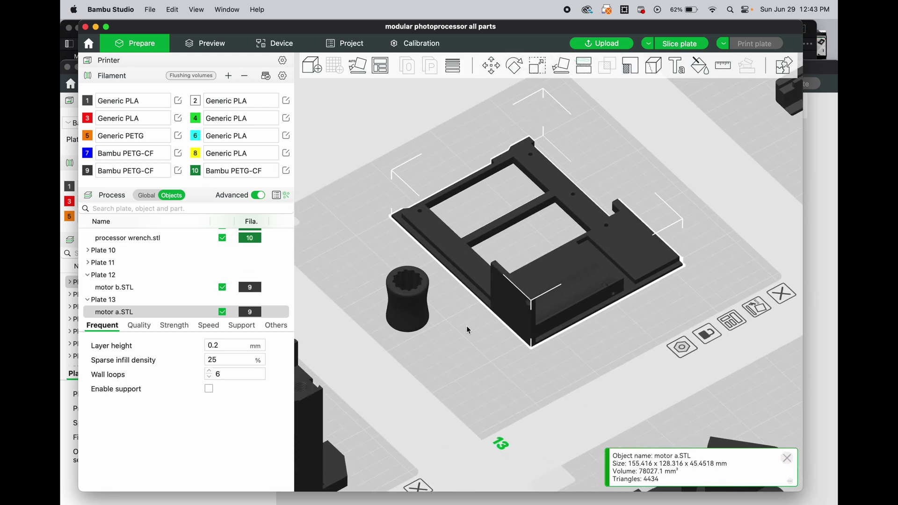
pyautogui.click(406, 305)
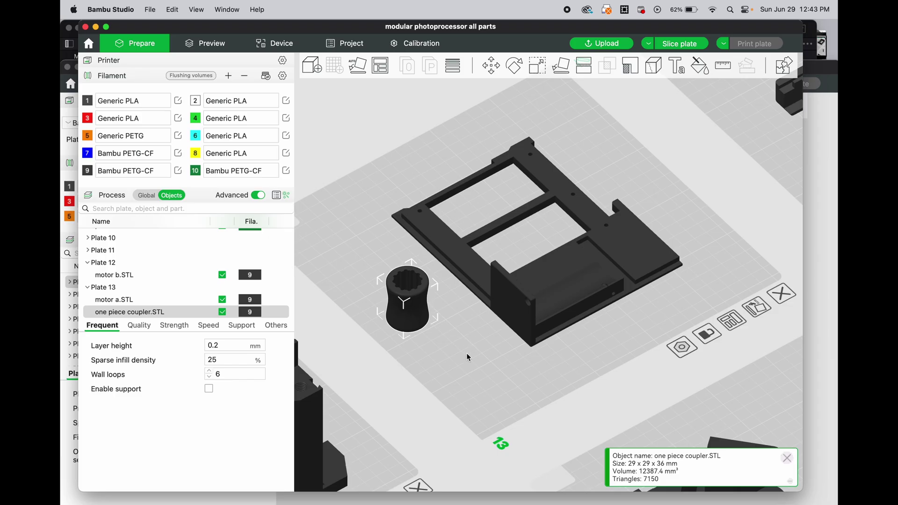
# Select cluster base.STL on plate 14 and change the colour of filament 9 to Magnesium grey.
pyautogui.scroll(-3, 467, 355)
pyautogui.scroll(-5, 505, 350)
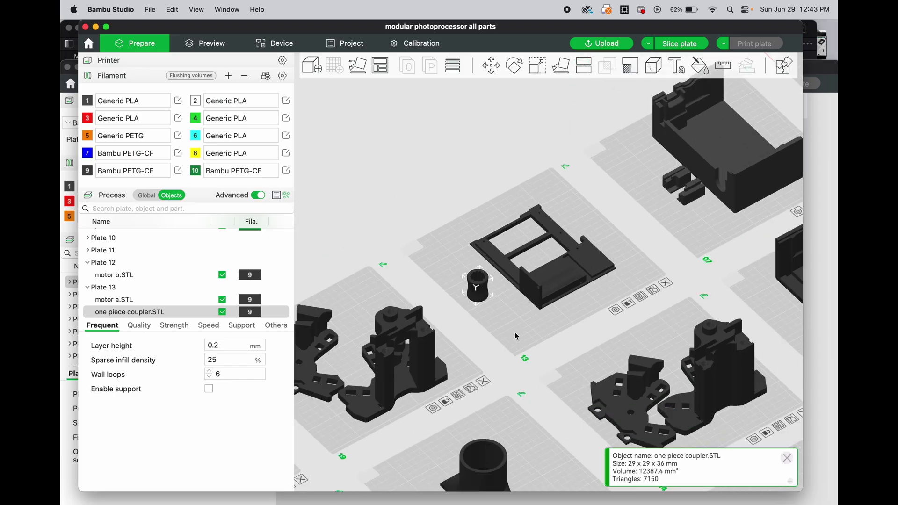
pyautogui.scroll(8, 568, 351)
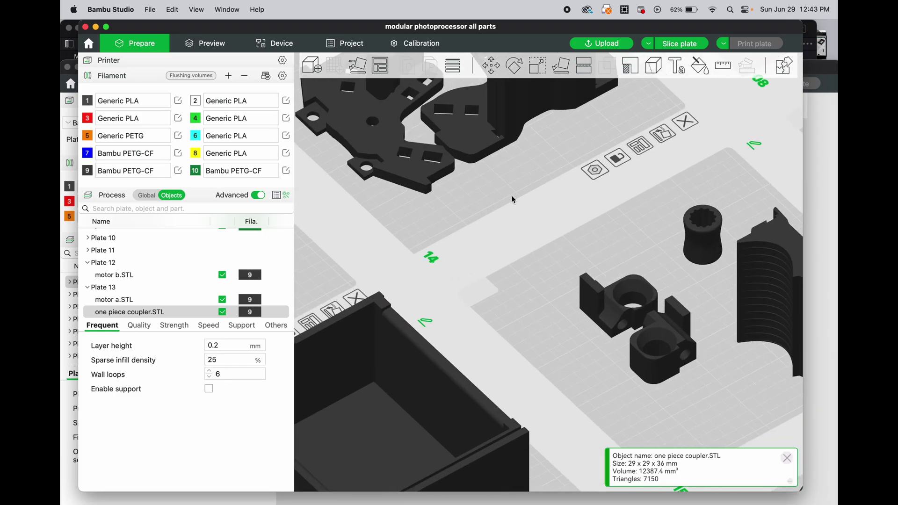
pyautogui.scroll(3, 538, 328)
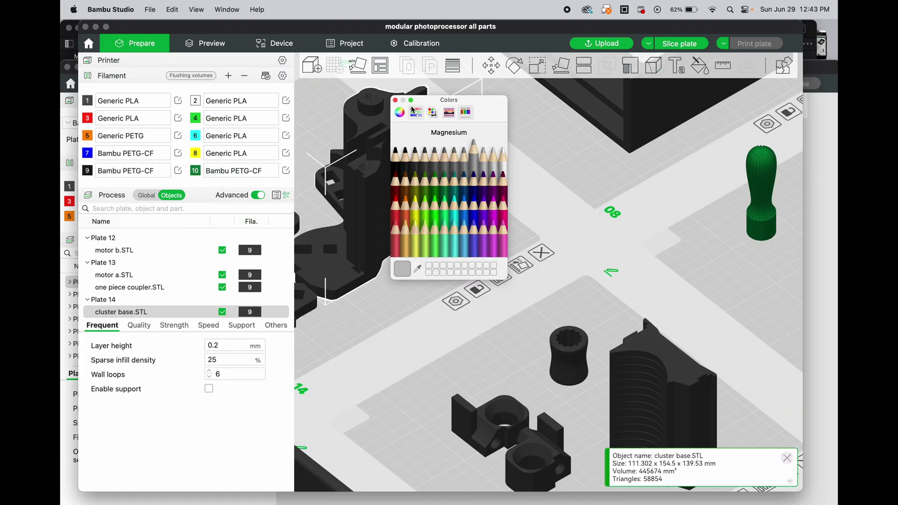
pyautogui.click(396, 100)
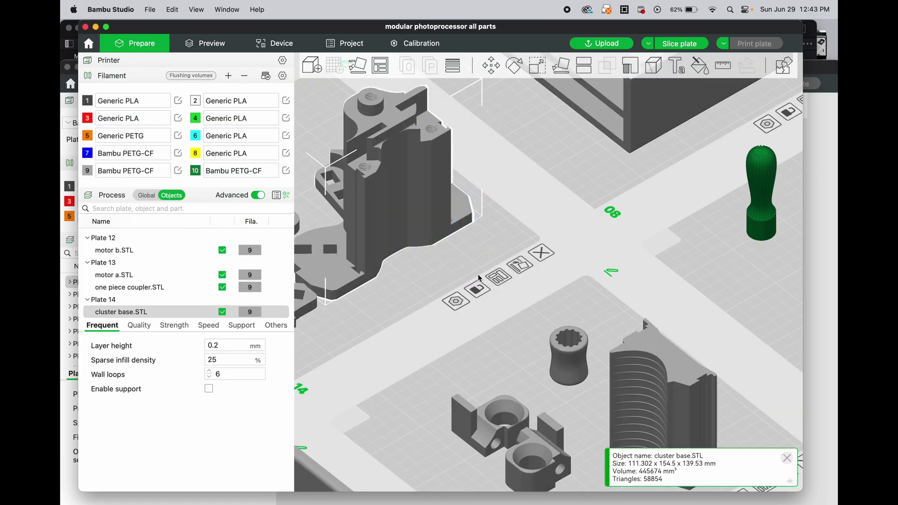
# Identify the two pillowblocks and abacus bead drive coupler.STL on plate 15 by selecting each one.
pyautogui.moveTo(479, 275); pyautogui.dragTo(397, 118, button='right')
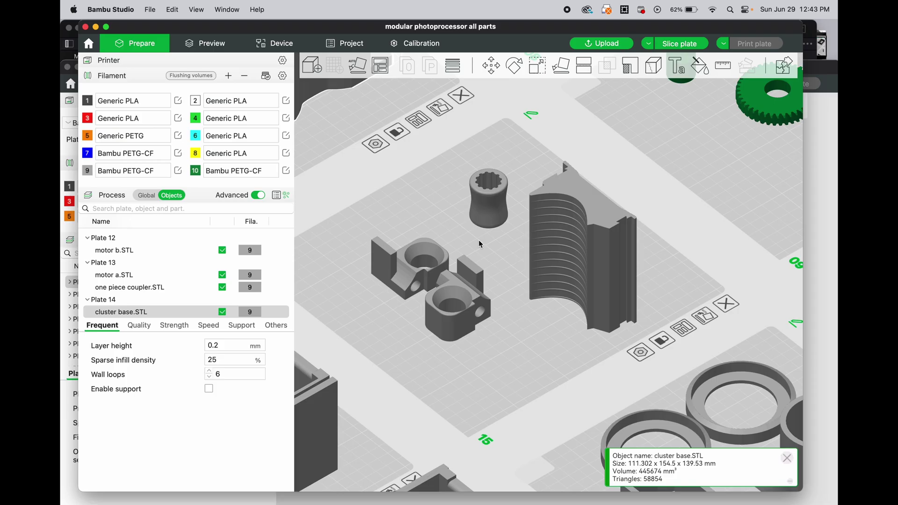
pyautogui.click(473, 311)
pyautogui.click(423, 277)
pyautogui.click(463, 305)
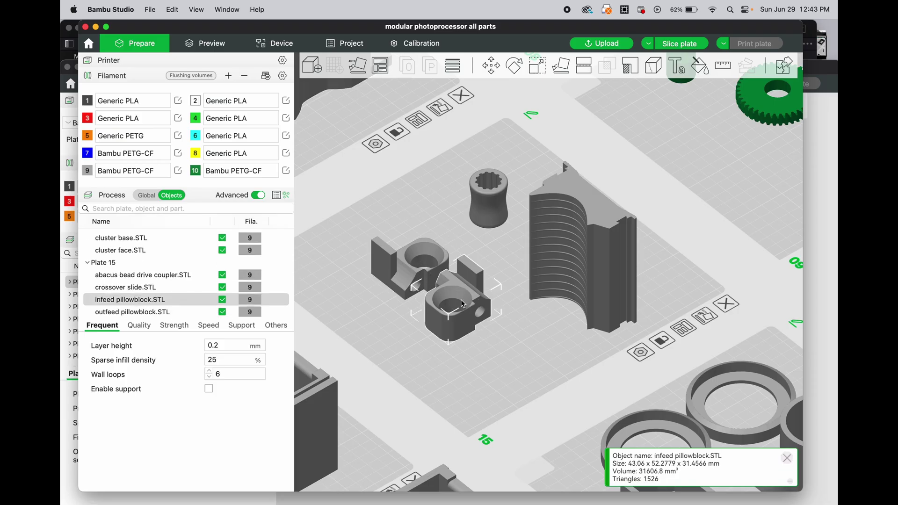
pyautogui.click(494, 215)
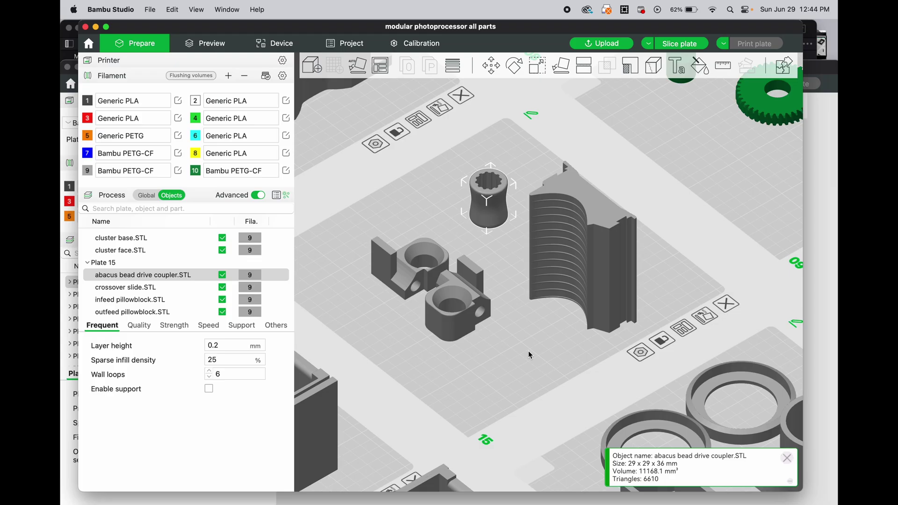
# Select infeed pillowblock.STL on plate 15 and one piece coupler.STL on plate 13 to identify them.
pyautogui.scroll(-4, 529, 354)
pyautogui.moveTo(493, 306); pyautogui.dragTo(595, 371, button='middle')
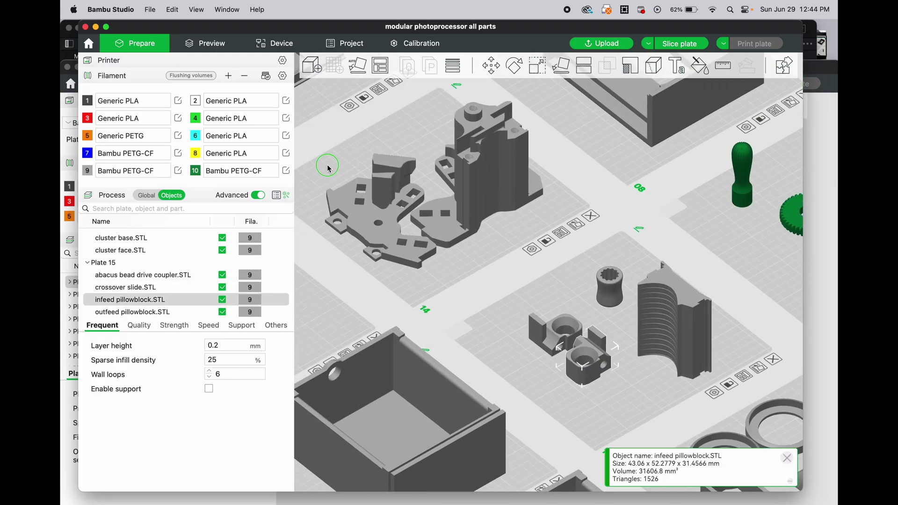
pyautogui.moveTo(329, 167); pyautogui.dragTo(524, 312, button='right')
pyautogui.click(374, 229)
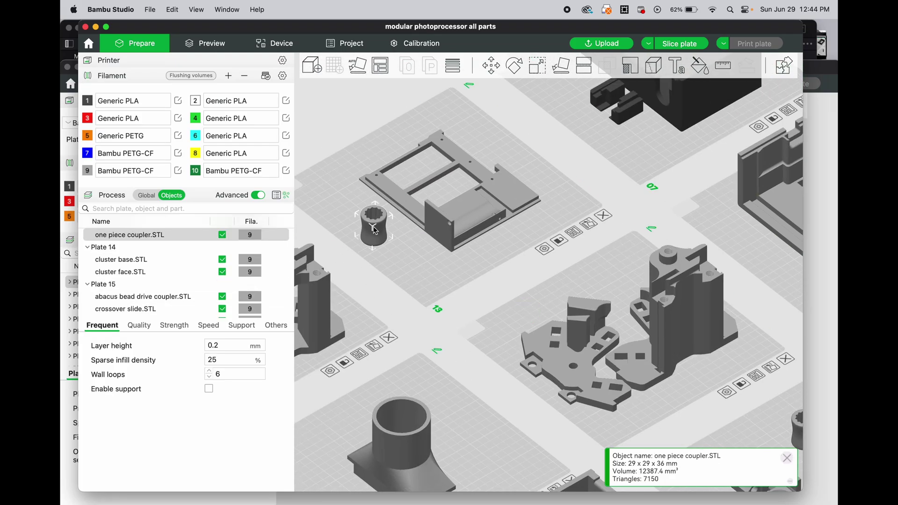
pyautogui.moveTo(361, 218); pyautogui.dragTo(362, 211)
pyautogui.scroll(2, 361, 210)
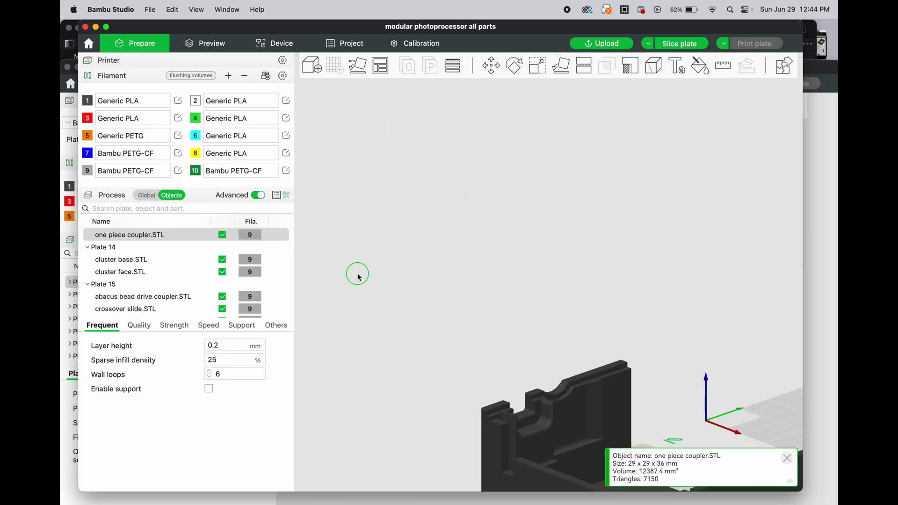
# Select motor a.STL on plate 13 and examine its screw holes and those of the neighbouring coupler from below.
pyautogui.moveTo(357, 274); pyautogui.dragTo(402, 117, button='right')
pyautogui.moveTo(355, 363); pyautogui.dragTo(403, 205, button='right')
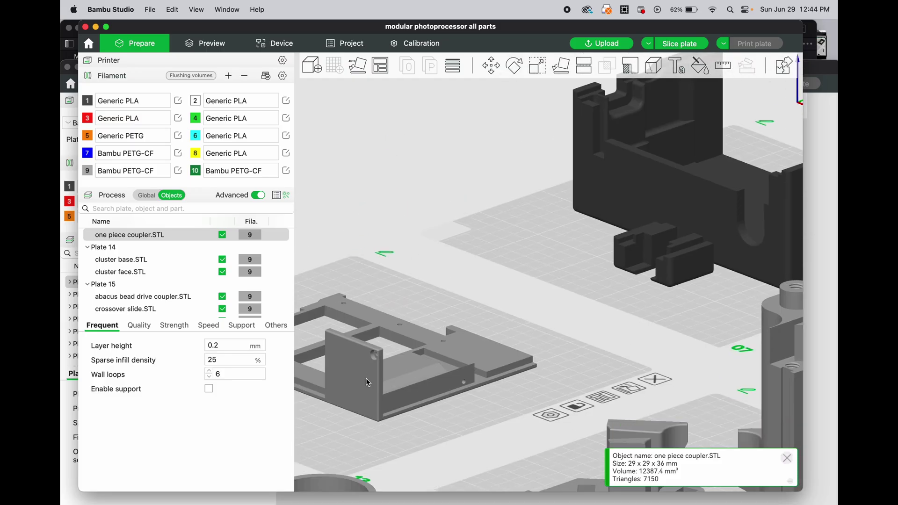
pyautogui.moveTo(366, 378); pyautogui.dragTo(548, 232, button='right')
pyautogui.moveTo(454, 298); pyautogui.dragTo(451, 292)
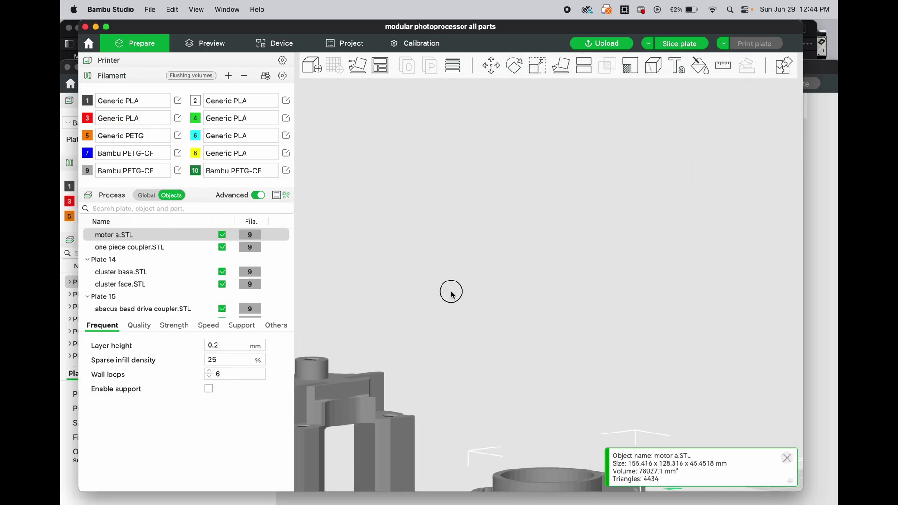
pyautogui.scroll(-5, 452, 295)
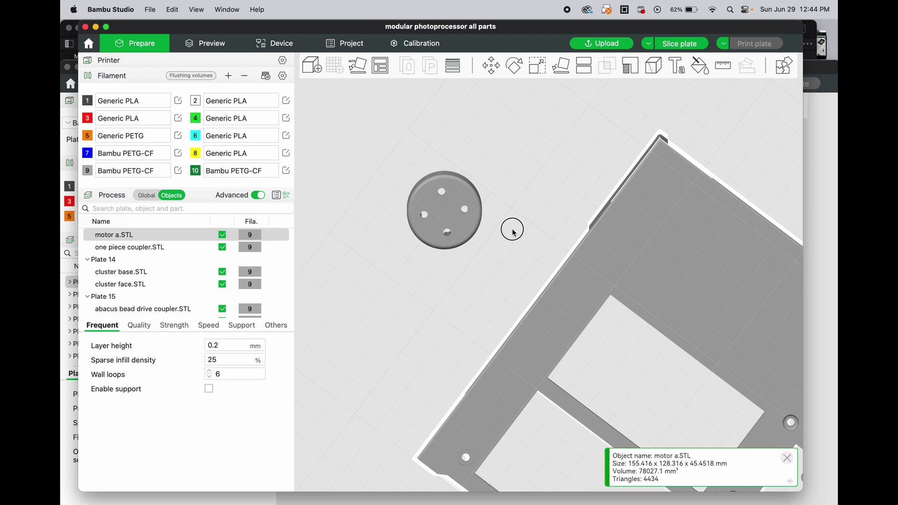
pyautogui.moveTo(512, 229); pyautogui.dragTo(513, 233)
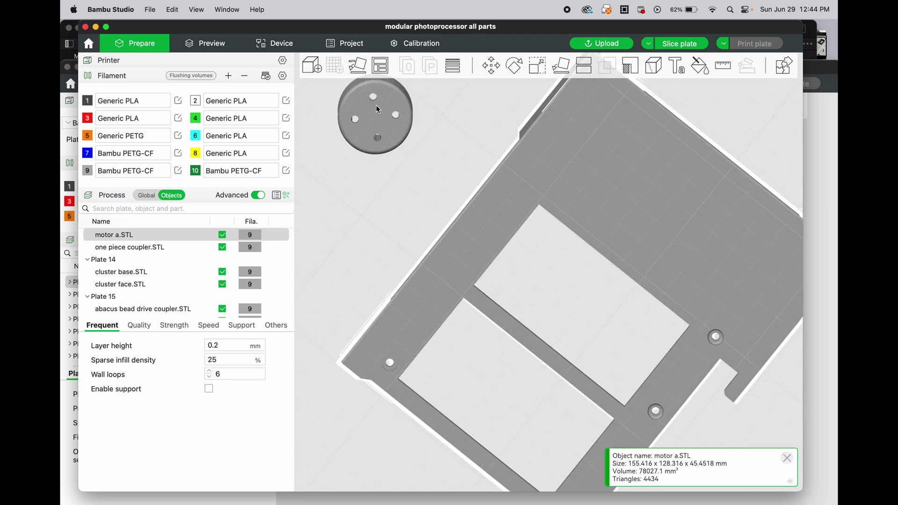
pyautogui.scroll(-4, 418, 201)
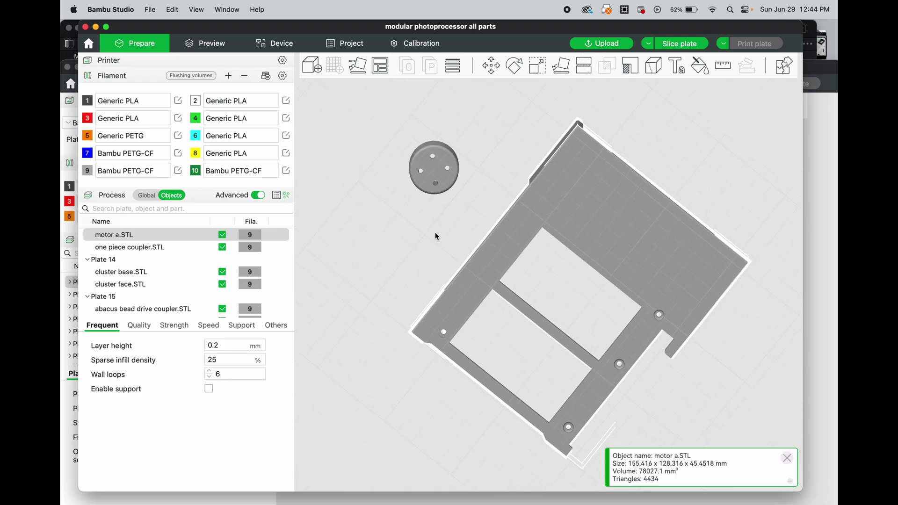
pyautogui.moveTo(435, 232); pyautogui.dragTo(433, 234)
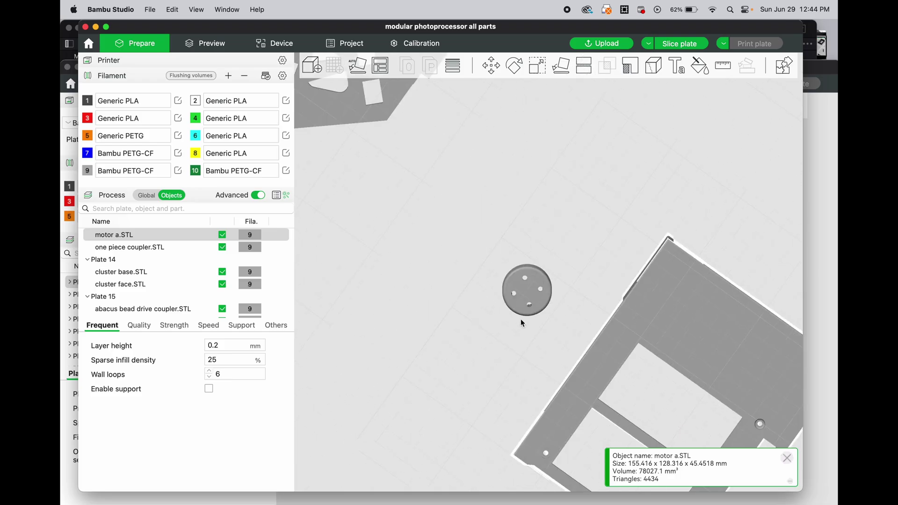
pyautogui.scroll(-2, 522, 321)
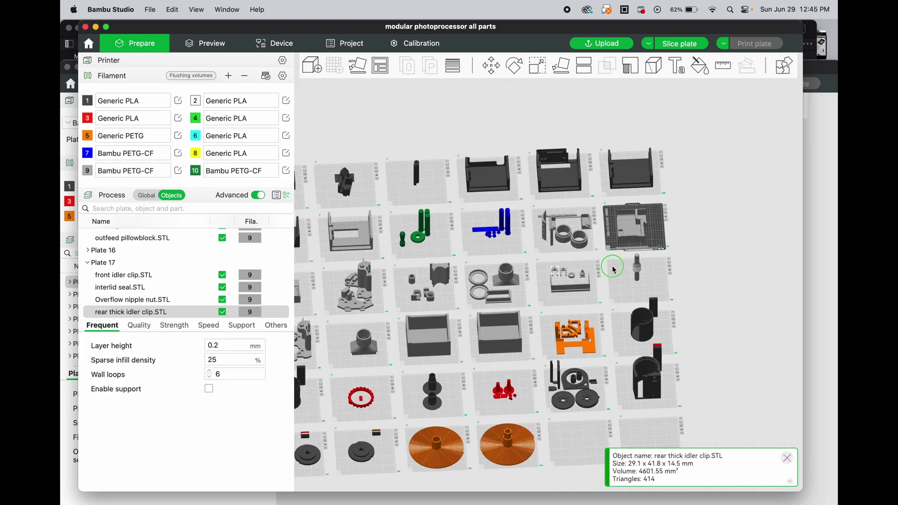
pyautogui.scroll(4, 612, 270)
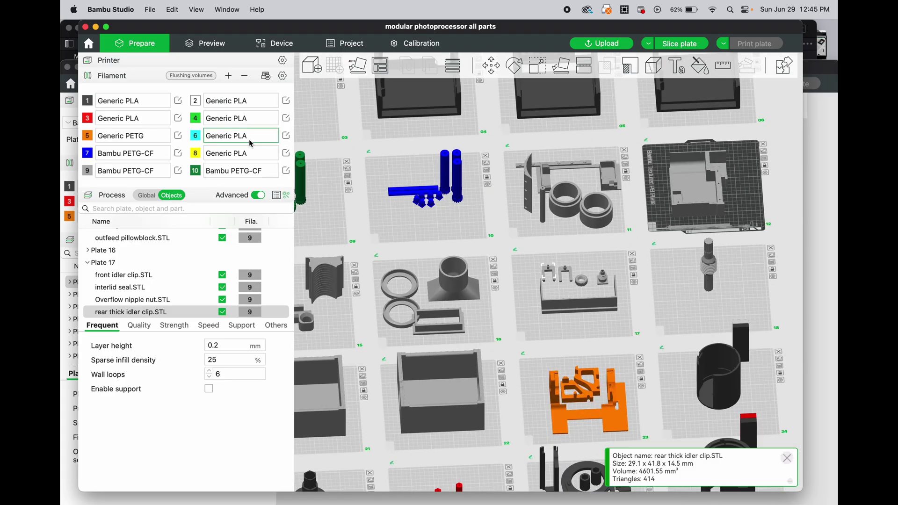
pyautogui.click(143, 196)
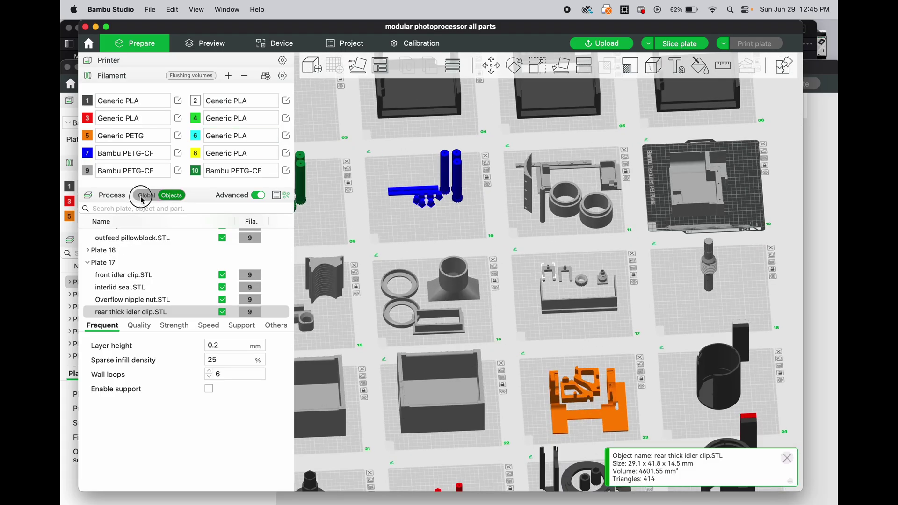
pyautogui.click(125, 173)
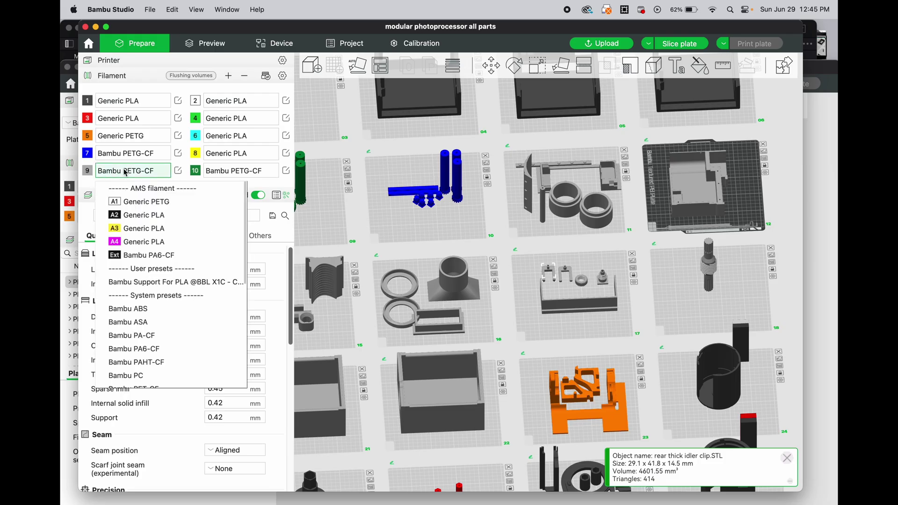
pyautogui.click(288, 184)
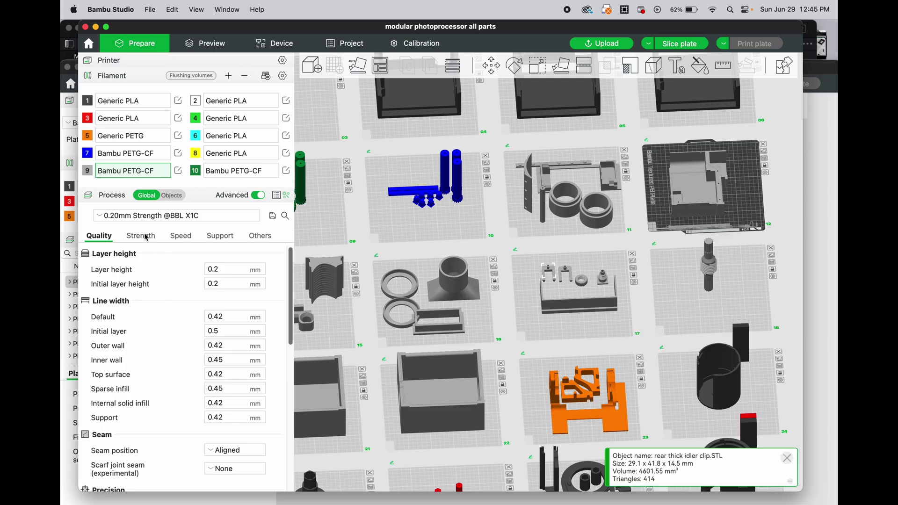
pyautogui.click(157, 219)
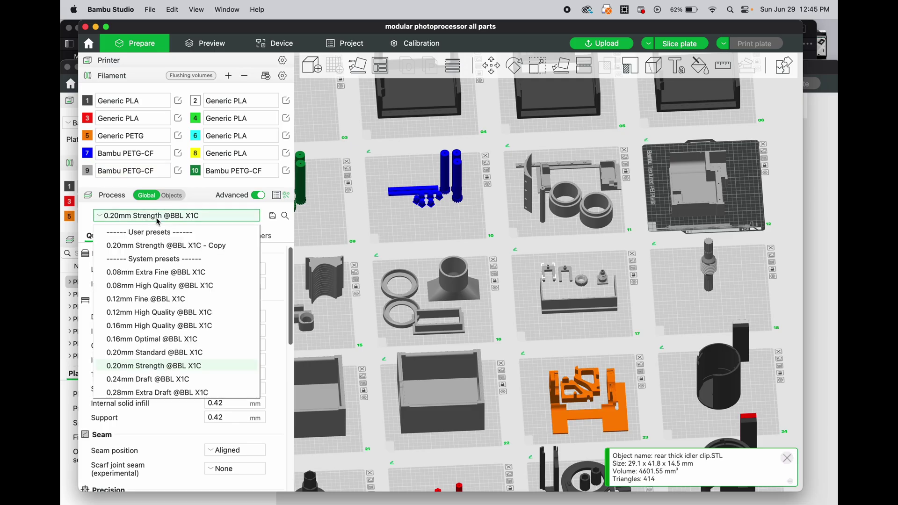
pyautogui.click(130, 369)
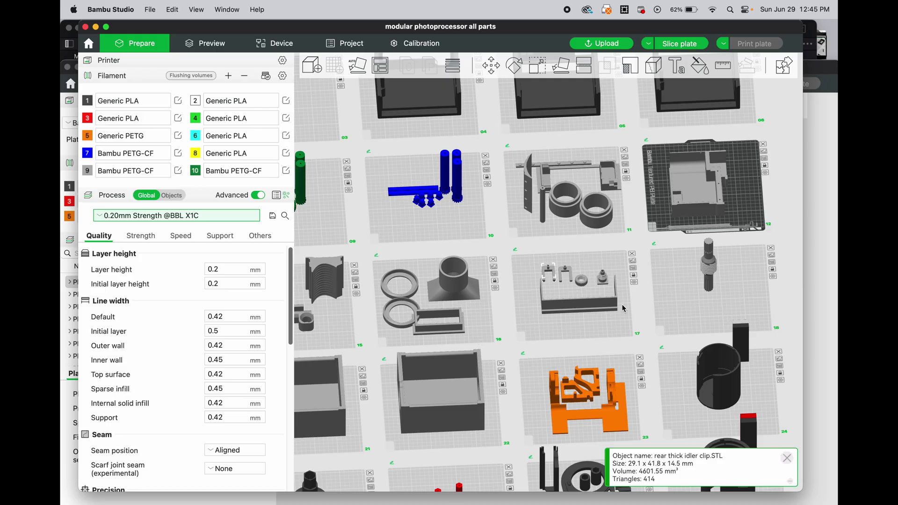
# Select tank.STL on plate 21 and dryer tank.STL on plate 22 to compare the two tanks.
pyautogui.moveTo(622, 305); pyautogui.dragTo(795, 182, button='right')
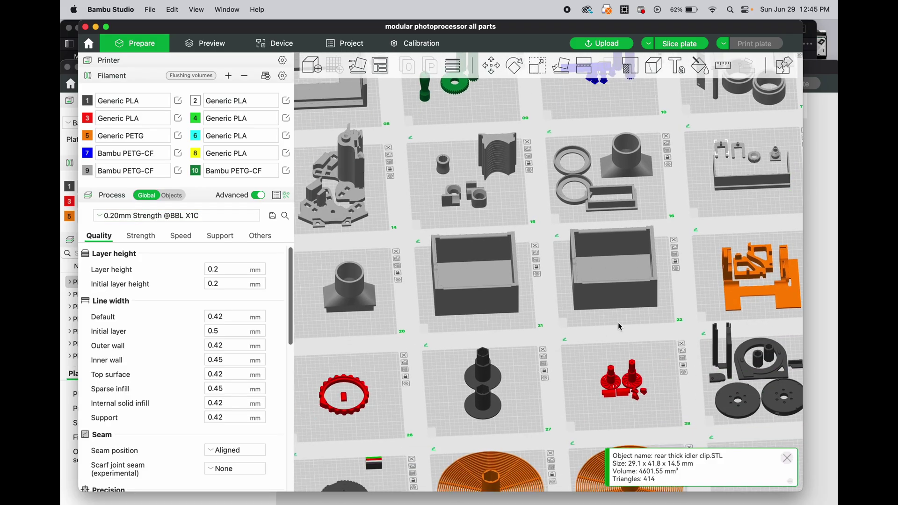
pyautogui.moveTo(592, 319); pyautogui.dragTo(604, 318)
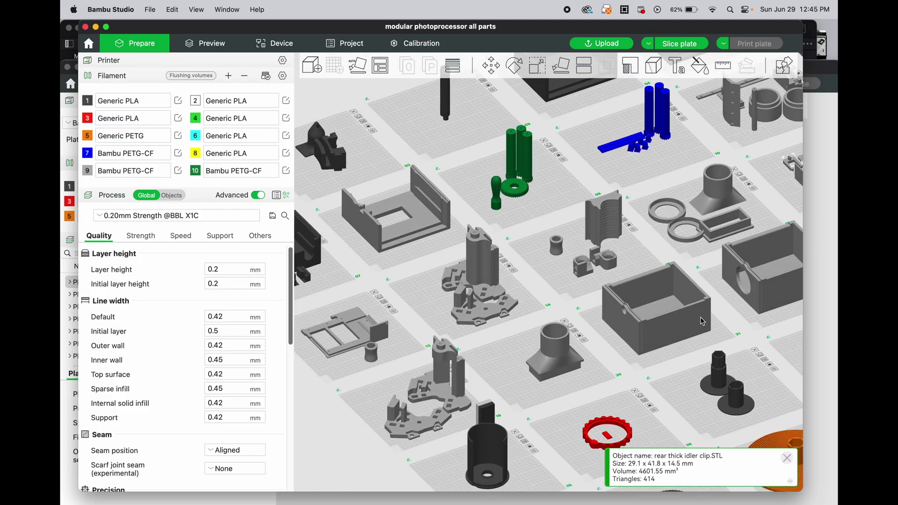
pyautogui.click(683, 316)
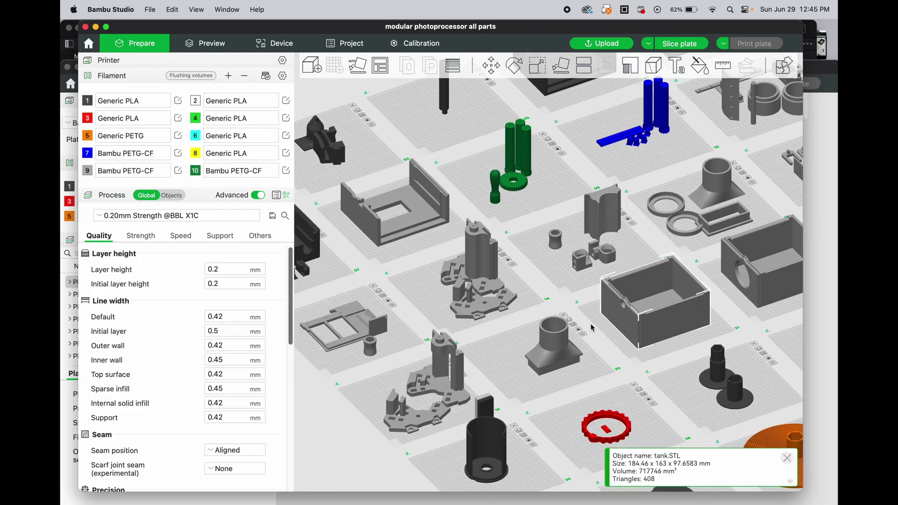
pyautogui.moveTo(593, 324); pyautogui.dragTo(460, 311, button='right')
pyautogui.moveTo(519, 291)
pyautogui.mouseDown()
pyautogui.moveTo(532, 300)
pyautogui.moveTo(516, 292)
pyautogui.mouseUp()
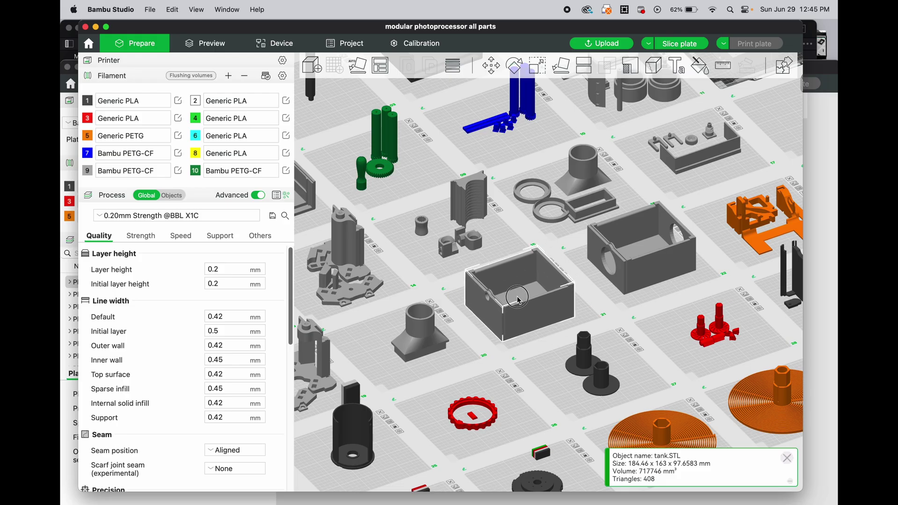
pyautogui.click(645, 271)
pyautogui.moveTo(644, 272); pyautogui.dragTo(650, 264)
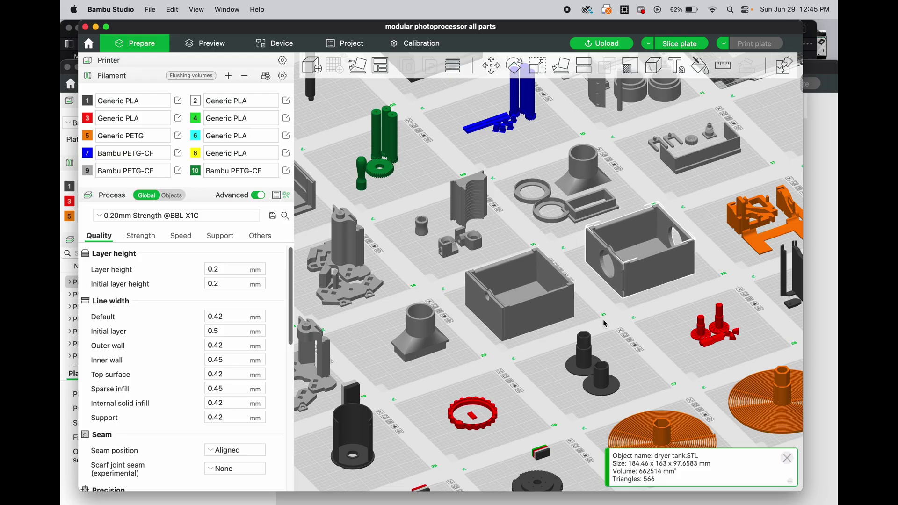
# Compare dryer input one piece.STL on plate 20 with dryer input top.STL on plate 16 by selecting each one.
pyautogui.moveTo(605, 324); pyautogui.dragTo(707, 271, button='right')
pyautogui.click(519, 305)
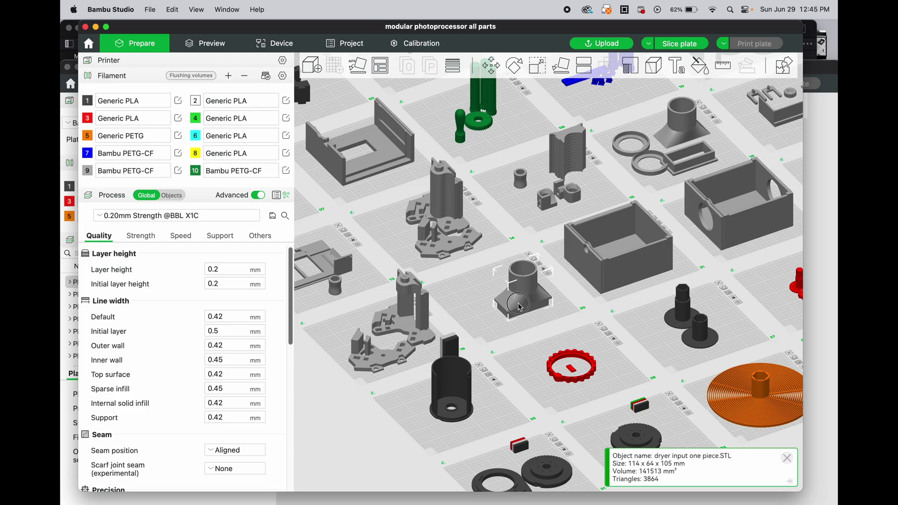
pyautogui.click(689, 121)
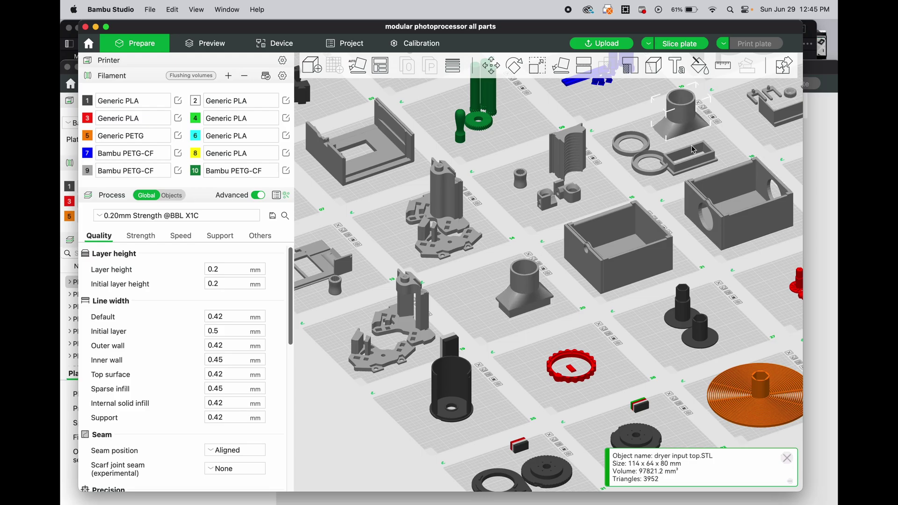
pyautogui.click(522, 289)
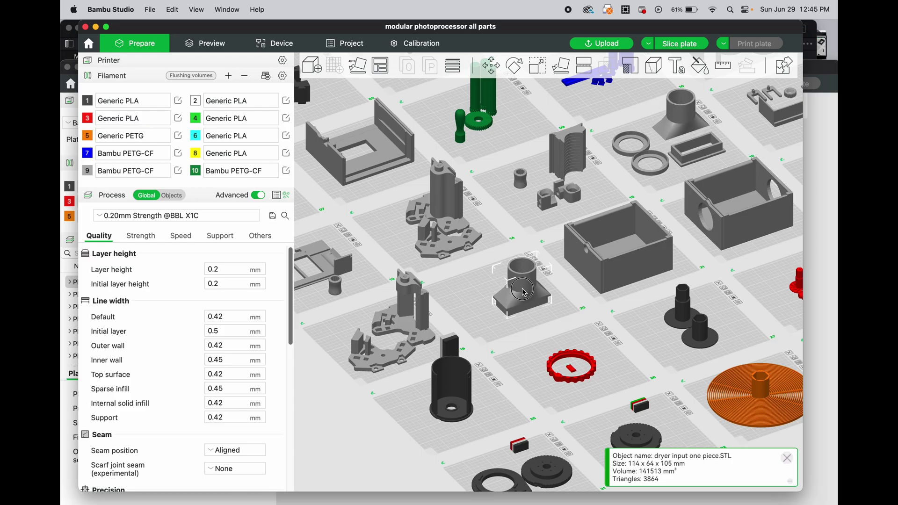
pyautogui.moveTo(525, 293); pyautogui.dragTo(521, 295)
pyautogui.moveTo(415, 354); pyautogui.dragTo(391, 365)
pyautogui.scroll(-5, 391, 365)
pyautogui.moveTo(325, 158); pyautogui.dragTo(309, 152)
pyautogui.rightClick(399, 175)
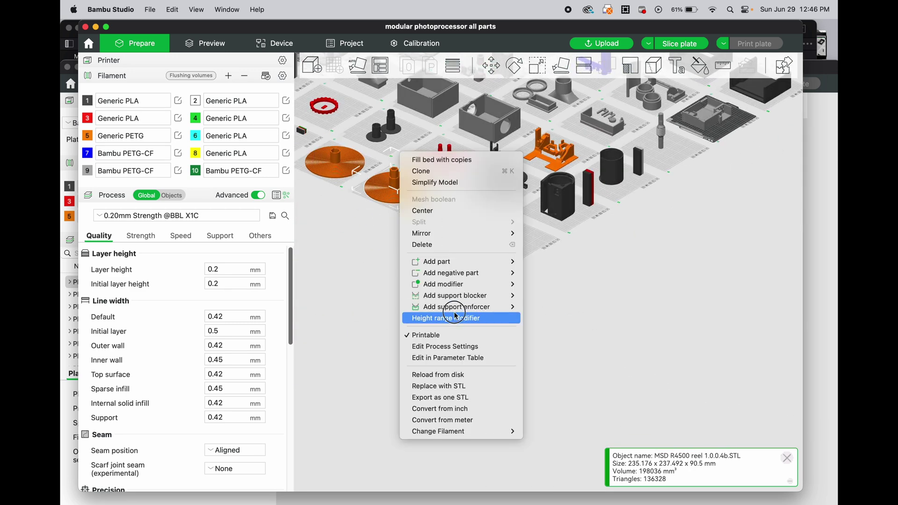
pyautogui.click(341, 316)
# Select dryer cluster base.STL on plate 19 to identify it and view it from a low angle.
pyautogui.moveTo(394, 146); pyautogui.dragTo(507, 376, button='right')
pyautogui.scroll(5, 460, 281)
pyautogui.scroll(1, 461, 282)
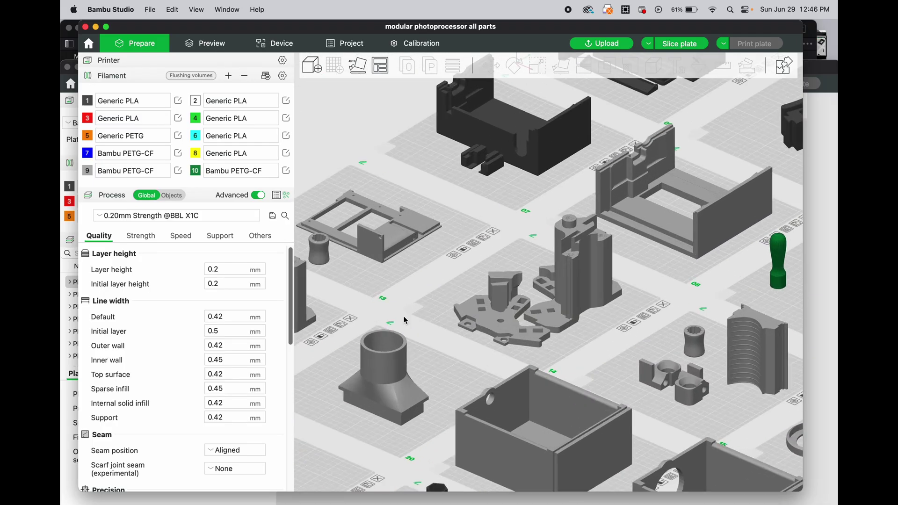
pyautogui.moveTo(403, 319); pyautogui.dragTo(594, 291, button='right')
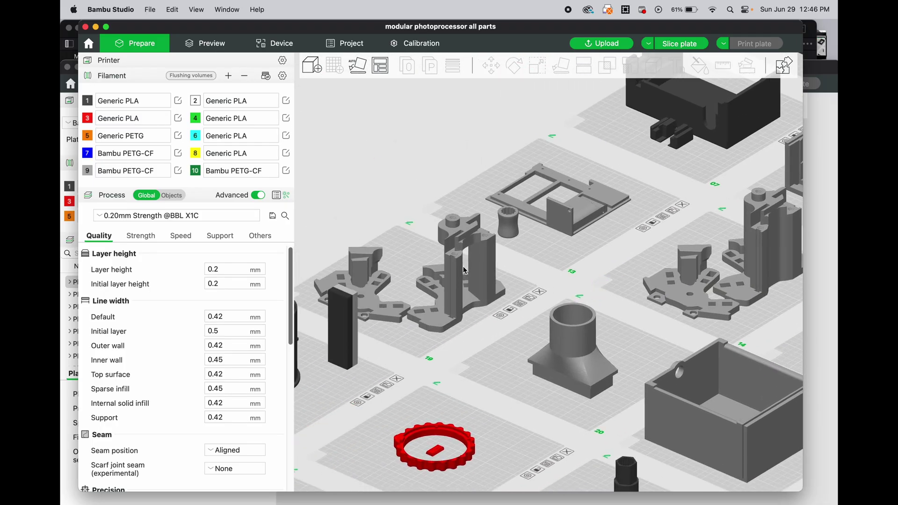
pyautogui.moveTo(414, 300); pyautogui.dragTo(409, 294)
pyautogui.click(580, 322)
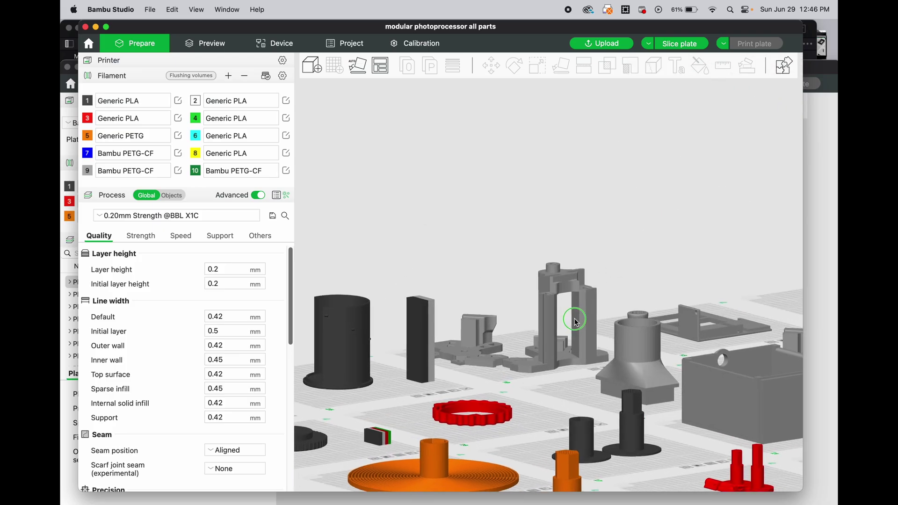
pyautogui.moveTo(580, 322); pyautogui.dragTo(463, 321, button='right')
pyautogui.scroll(4, 463, 321)
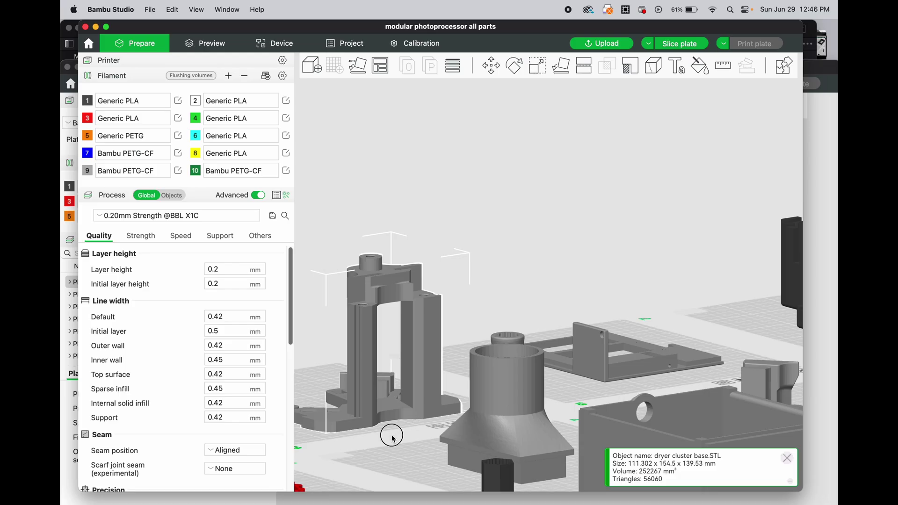
# Examine the threaded holes and upright posts of the dryer cluster base on plate 19 up close.
pyautogui.scroll(-5, 396, 438)
pyautogui.scroll(-2, 396, 438)
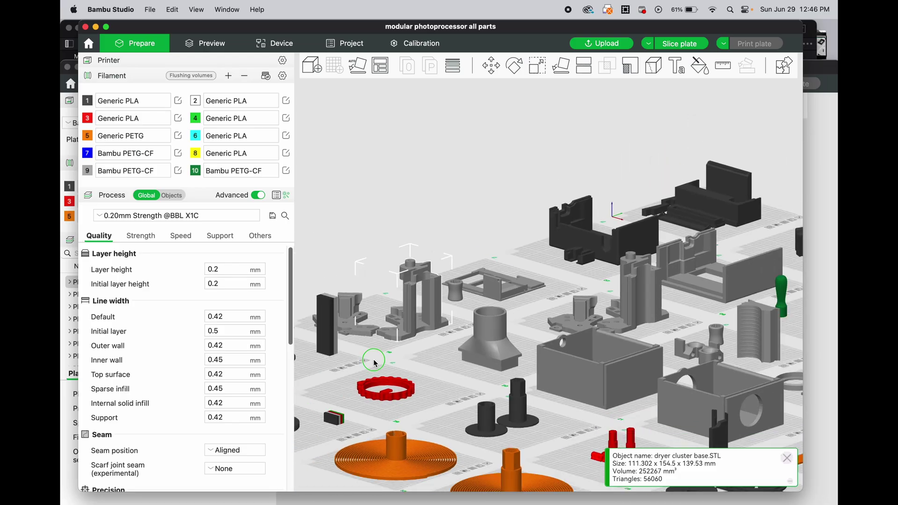
pyautogui.scroll(6, 376, 364)
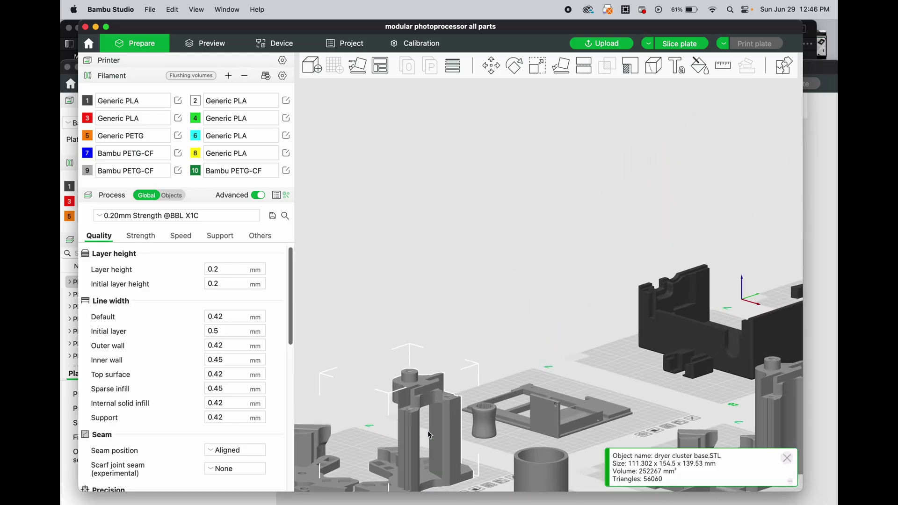
pyautogui.moveTo(428, 432); pyautogui.dragTo(563, 285, button='right')
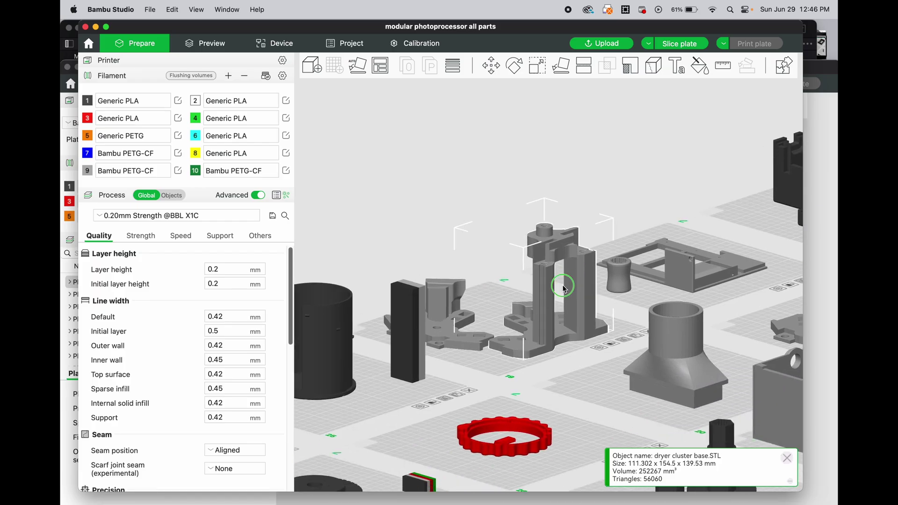
pyautogui.scroll(5, 564, 289)
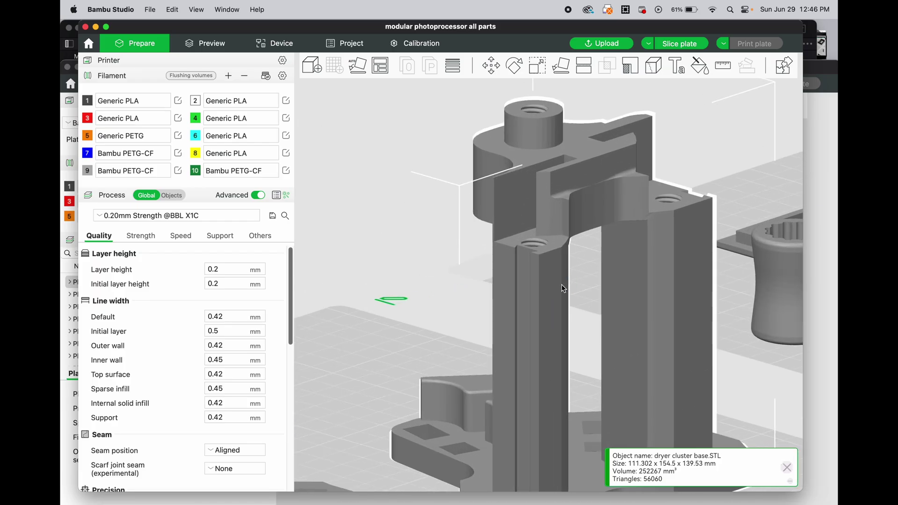
pyautogui.moveTo(376, 301); pyautogui.dragTo(376, 301)
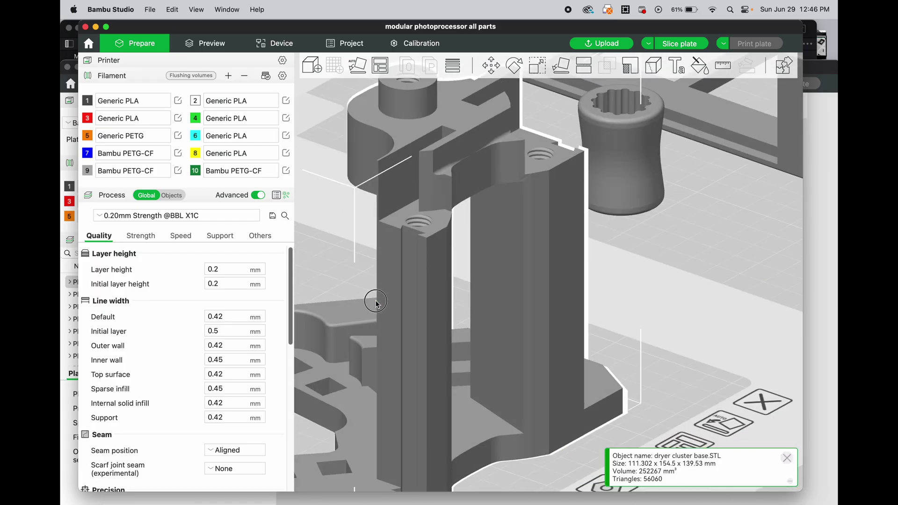
pyautogui.scroll(-8, 397, 294)
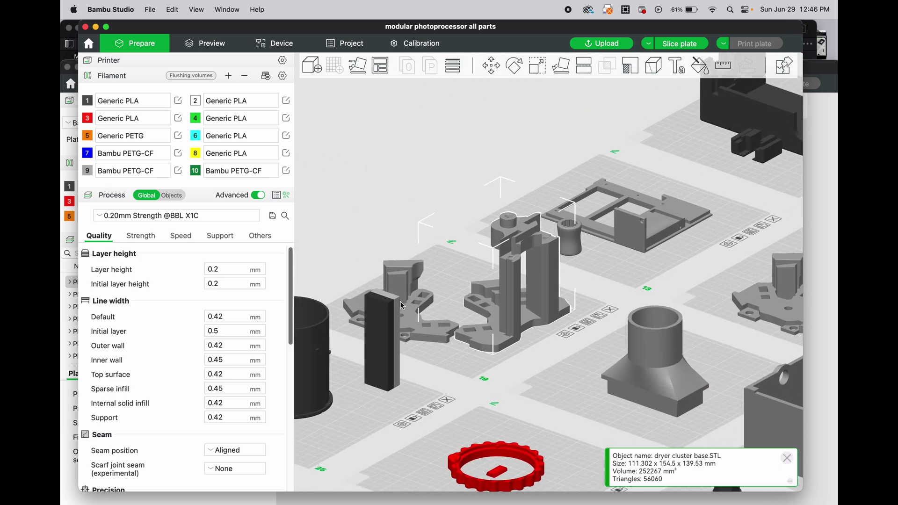
# Select tank.STL on plate 21 and examine its front wall with the small round notch.
pyautogui.moveTo(462, 374); pyautogui.dragTo(491, 384)
pyautogui.scroll(-5, 481, 378)
pyautogui.moveTo(532, 417); pyautogui.dragTo(625, 413)
pyautogui.scroll(2, 449, 307)
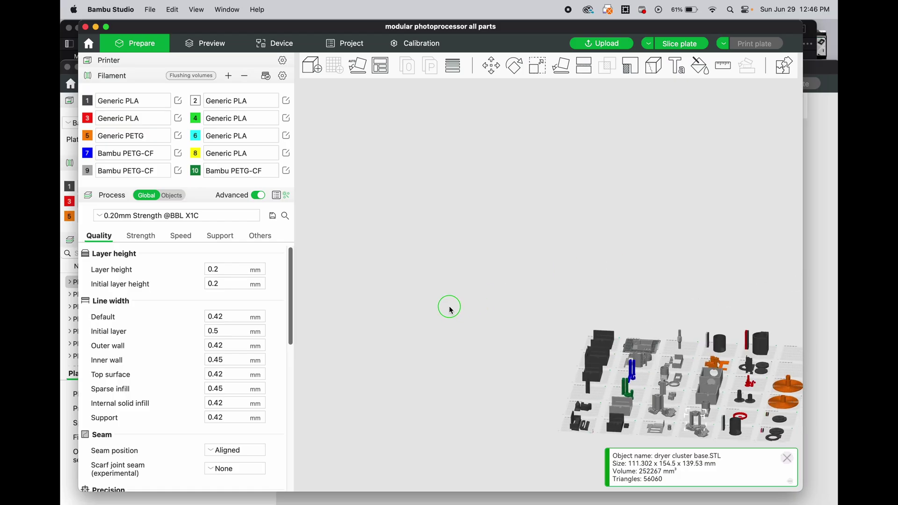
pyautogui.scroll(5, 470, 333)
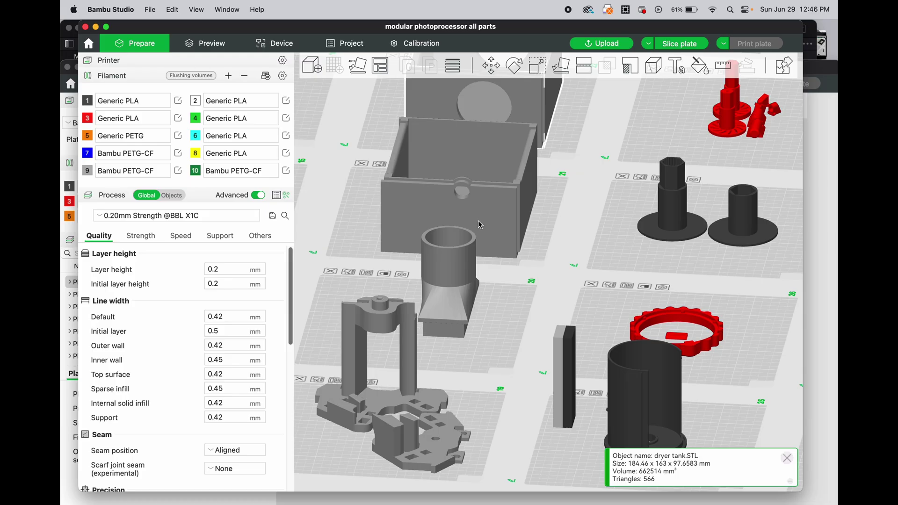
pyautogui.moveTo(479, 214); pyautogui.dragTo(509, 210)
pyautogui.scroll(3, 508, 207)
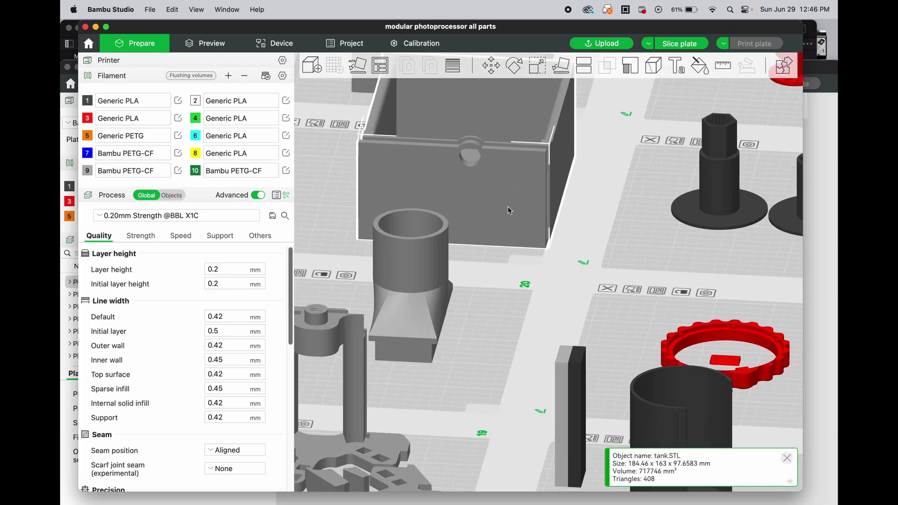
# Select dryer tank.STL on plate 22 and examine the large round openings in its walls.
pyautogui.scroll(-3, 509, 211)
pyautogui.scroll(3, 490, 347)
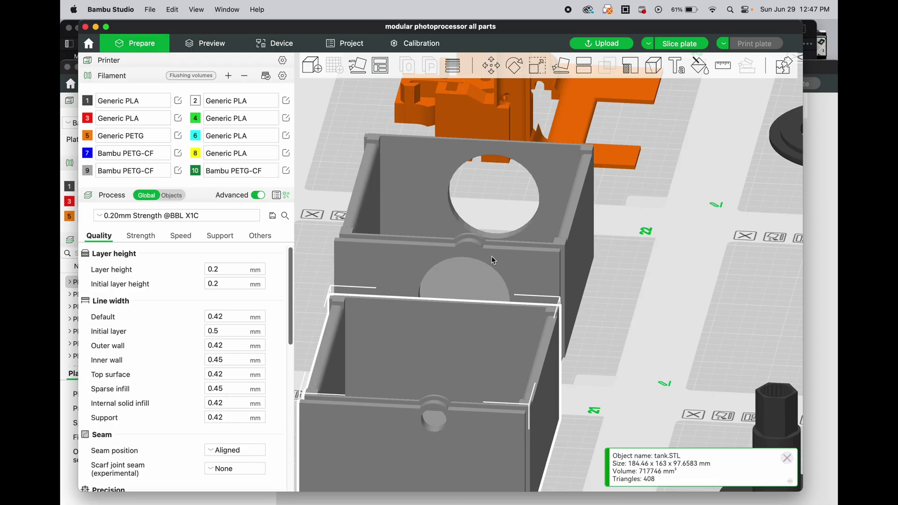
pyautogui.click(510, 259)
pyautogui.moveTo(619, 268); pyautogui.dragTo(623, 267)
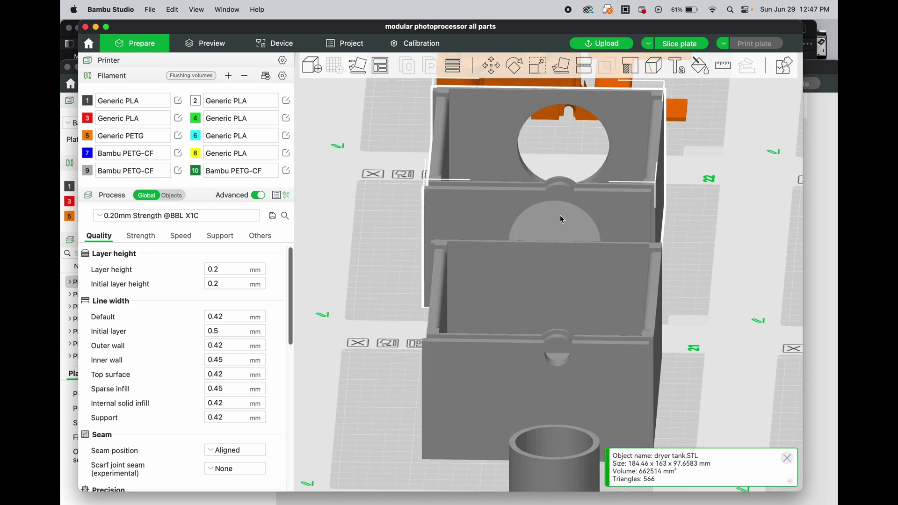
pyautogui.moveTo(674, 361); pyautogui.dragTo(666, 362)
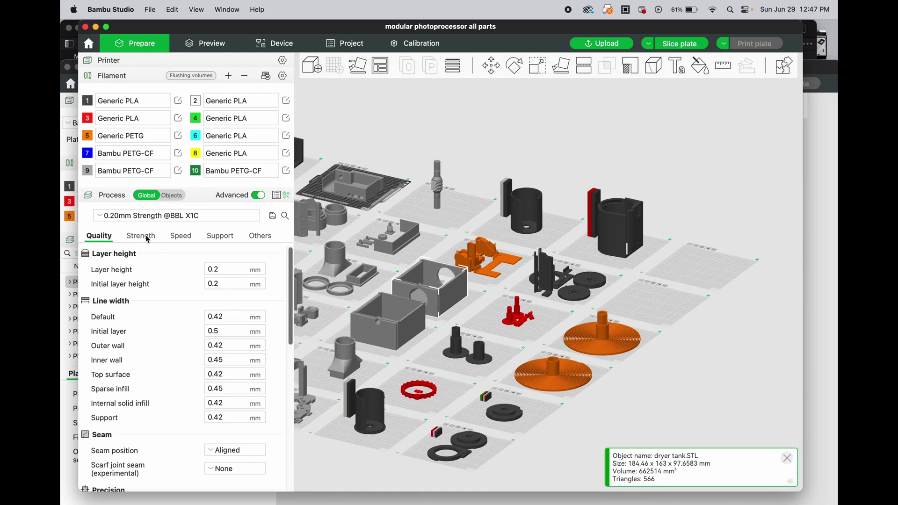
# Enable support in the global process settings and select tank.STL on plate 21.
pyautogui.click(220, 236)
pyautogui.click(210, 269)
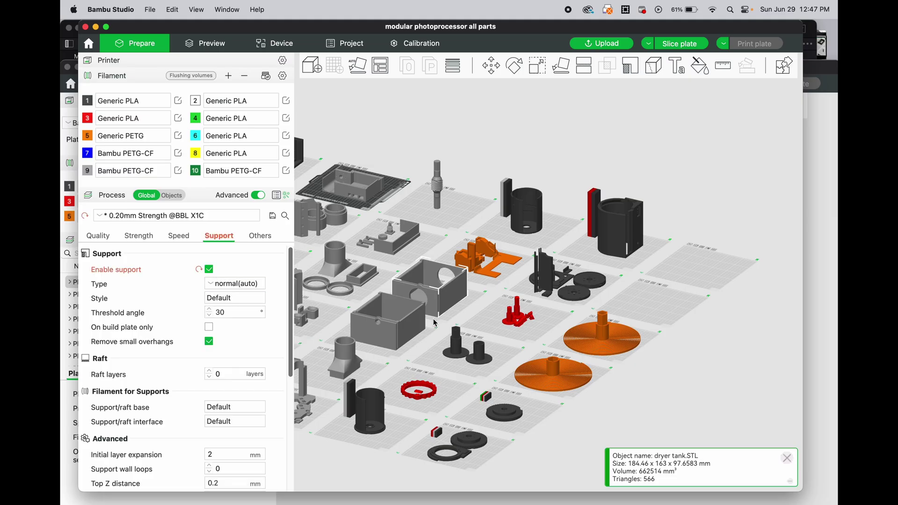
pyautogui.click(411, 346)
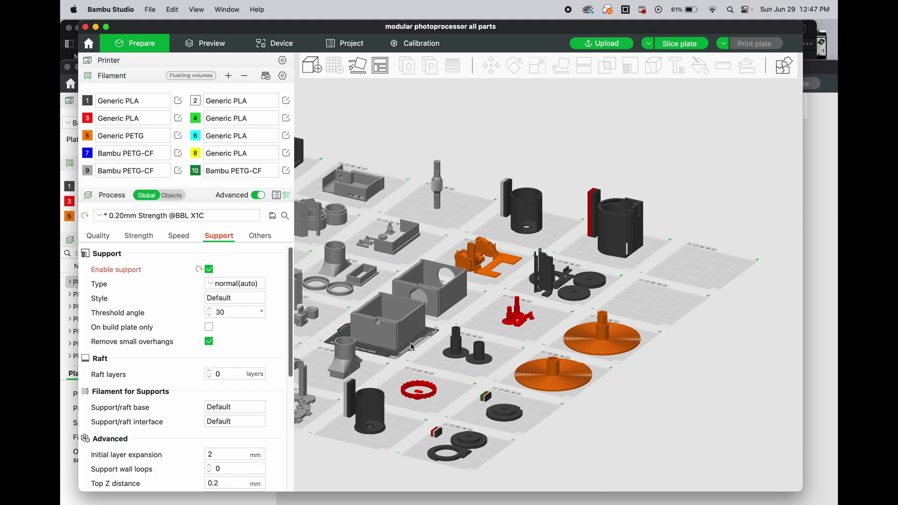
pyautogui.moveTo(384, 361)
pyautogui.mouseDown(button='right')
pyautogui.moveTo(530, 365)
pyautogui.moveTo(529, 259)
pyautogui.mouseUp(button='right')
pyautogui.scroll(5, 532, 364)
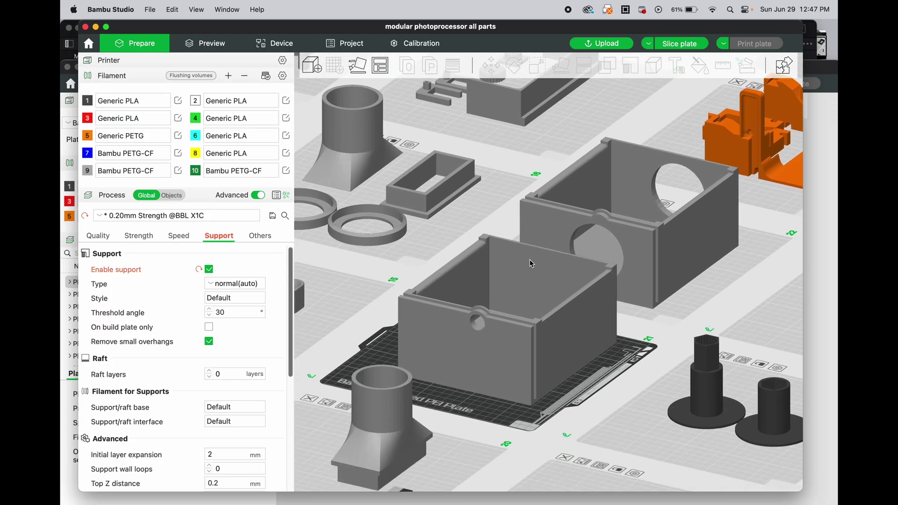
pyautogui.click(530, 259)
# Review the support settings and the filaments offered for the support/raft interface.
pyautogui.scroll(-5, 157, 340)
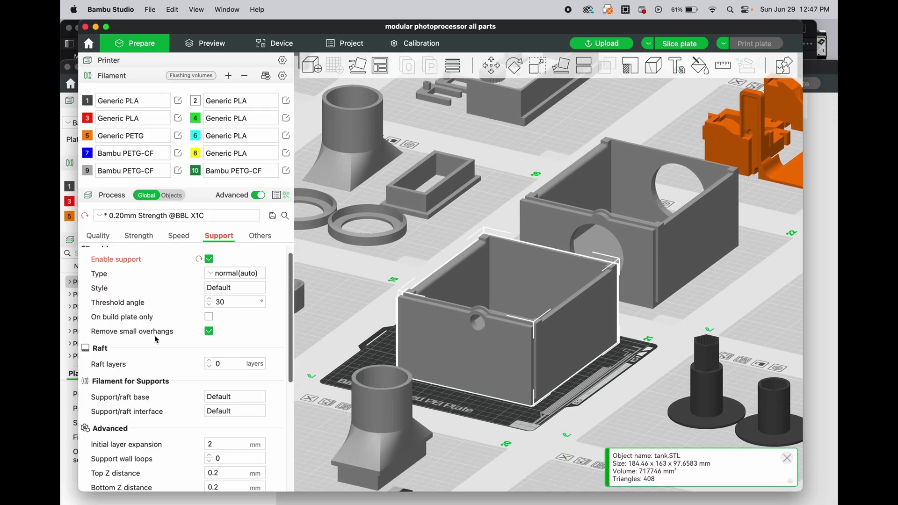
pyautogui.scroll(1, 155, 334)
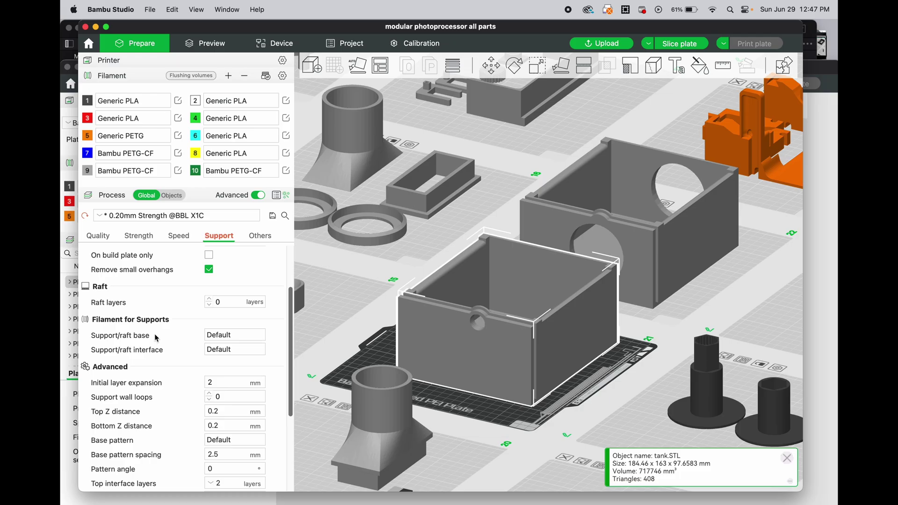
pyautogui.scroll(-3, 171, 302)
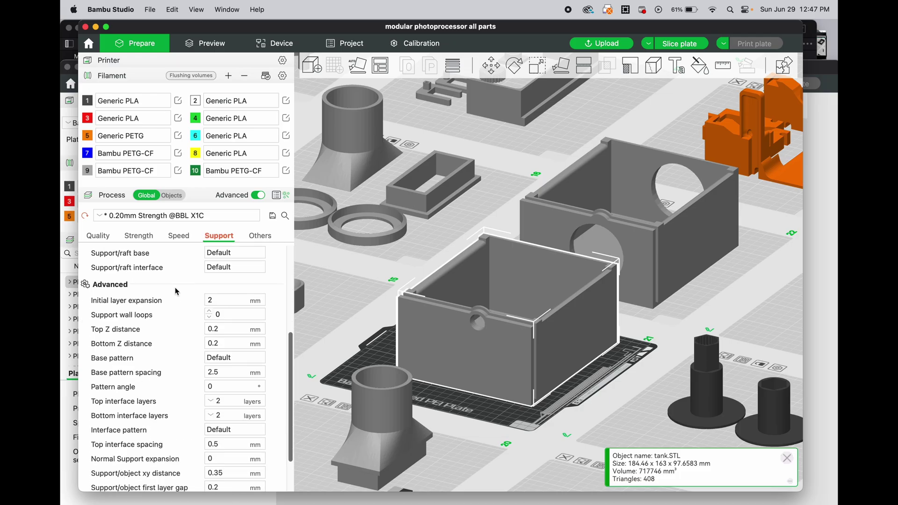
pyautogui.click(235, 273)
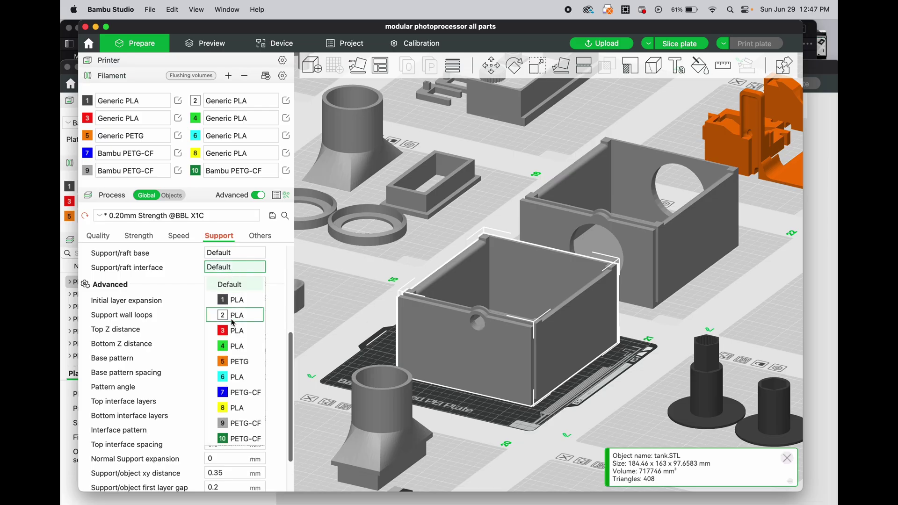
# Add filaments 11 and 12 to the filament list and set filament 11 to Bambu Support For PA/PET.
pyautogui.click(229, 76)
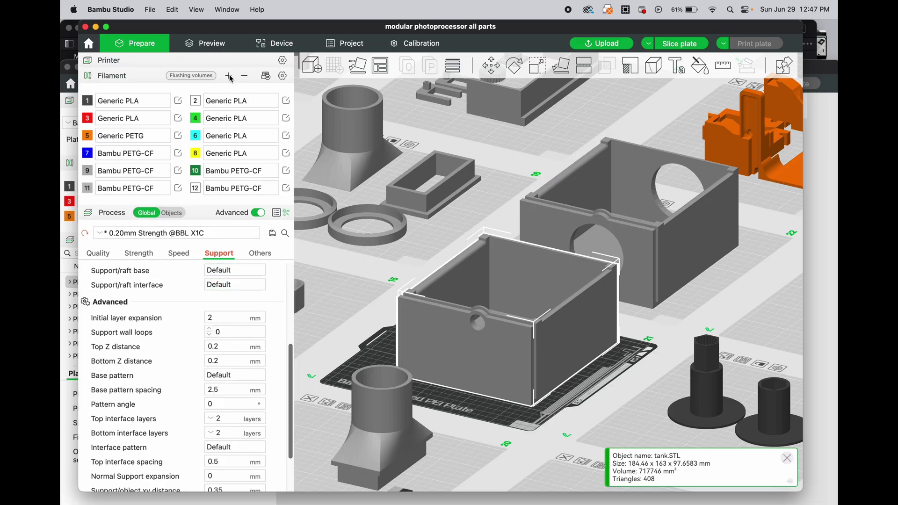
pyautogui.click(157, 190)
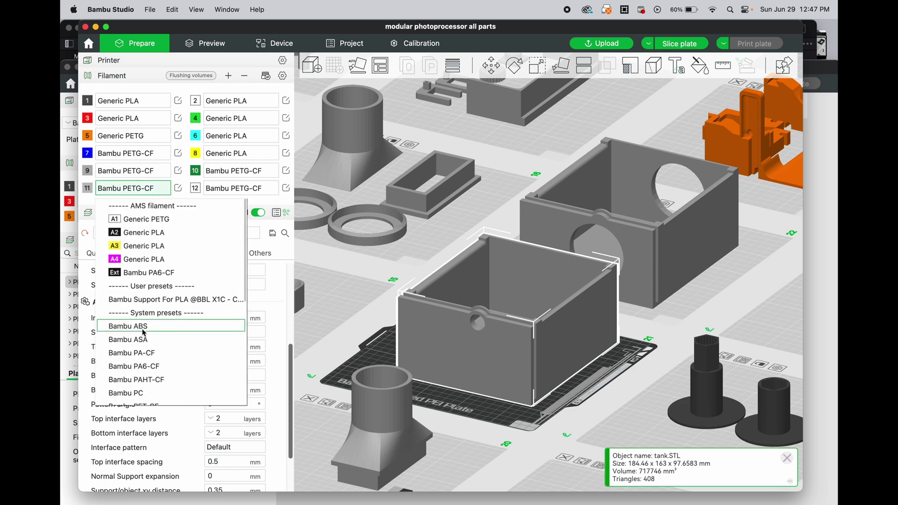
pyautogui.scroll(-4, 136, 339)
pyautogui.scroll(-5, 144, 336)
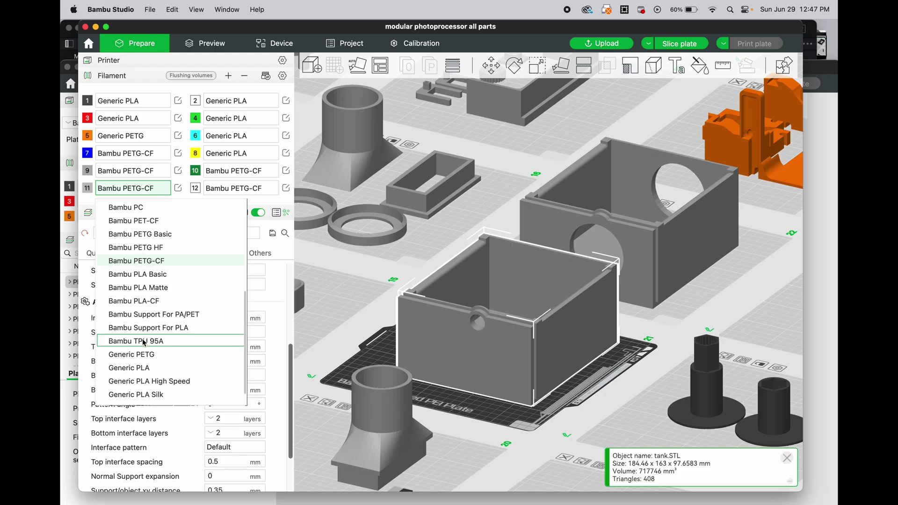
pyautogui.scroll(-2, 143, 341)
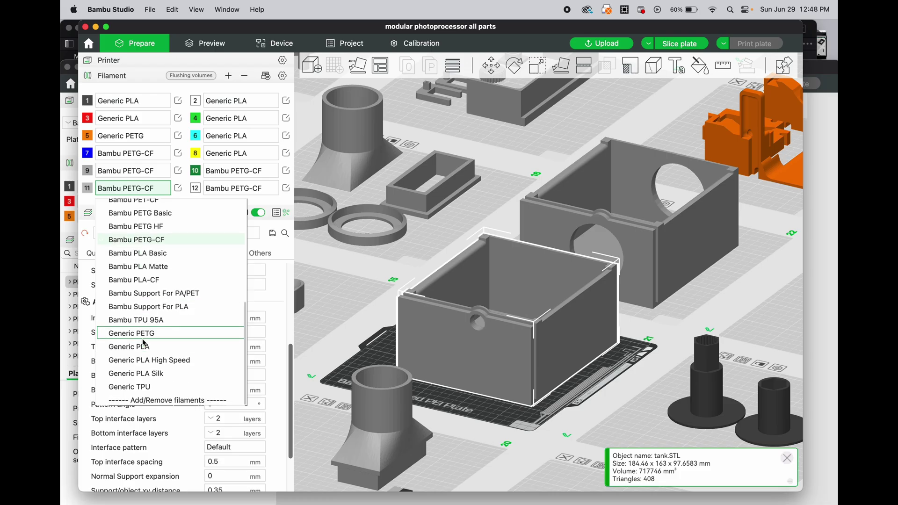
pyautogui.click(151, 295)
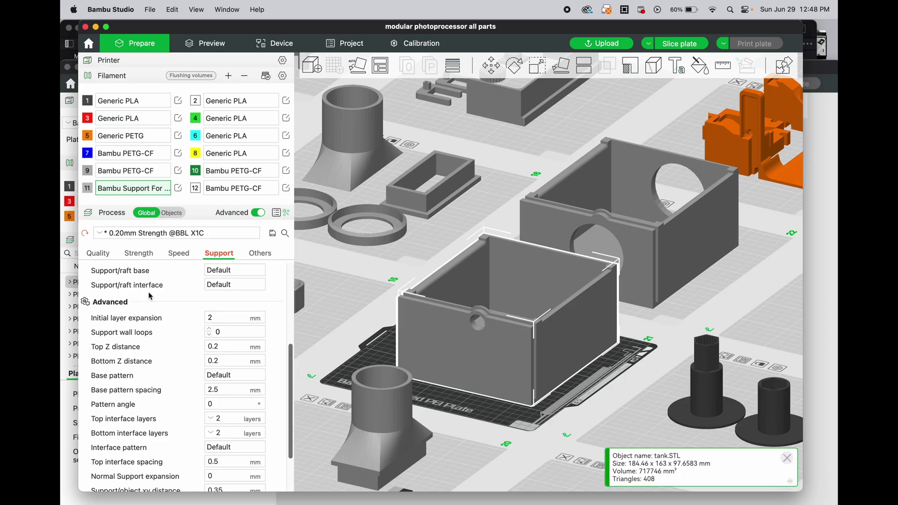
# Change the colour of filament 11 to yellow.
pyautogui.click(87, 188)
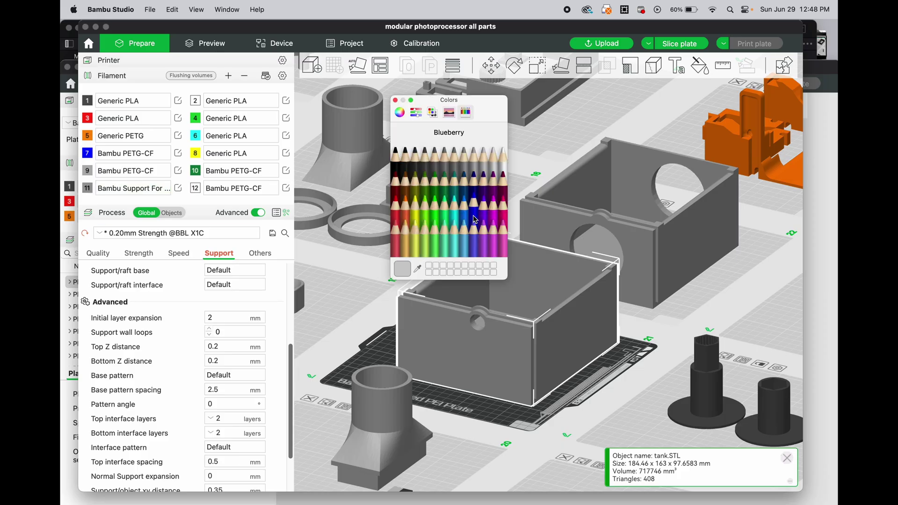
pyautogui.click(436, 218)
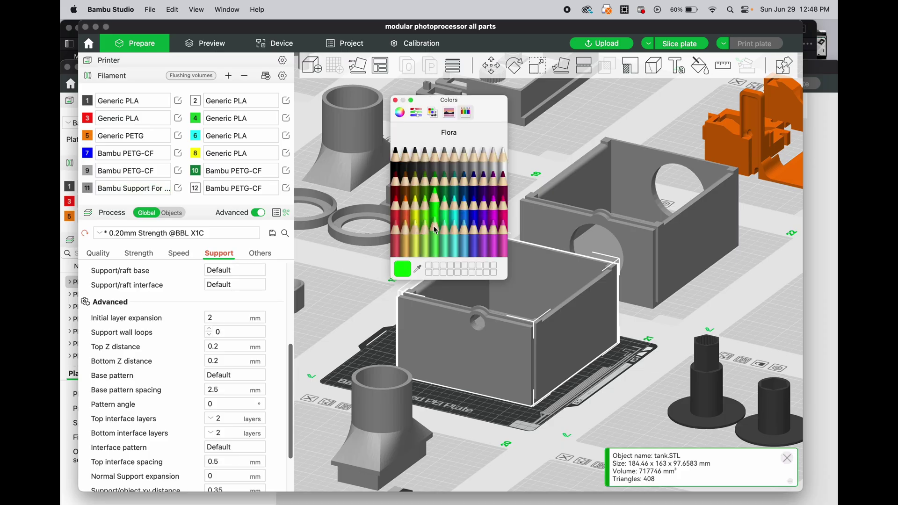
pyautogui.click(416, 213)
# Set the support/raft interface to filament 11 (Sup.PA) and accept the recommended settings for support material.
pyautogui.click(214, 286)
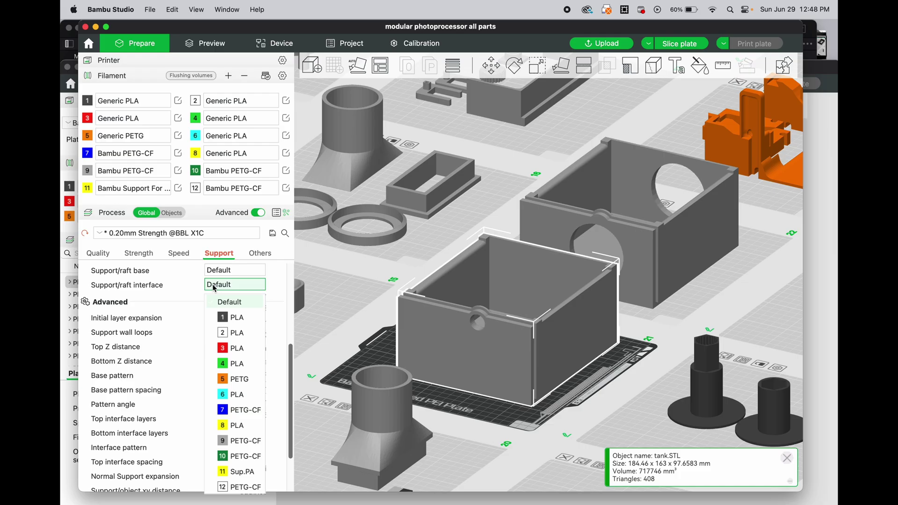
pyautogui.click(237, 473)
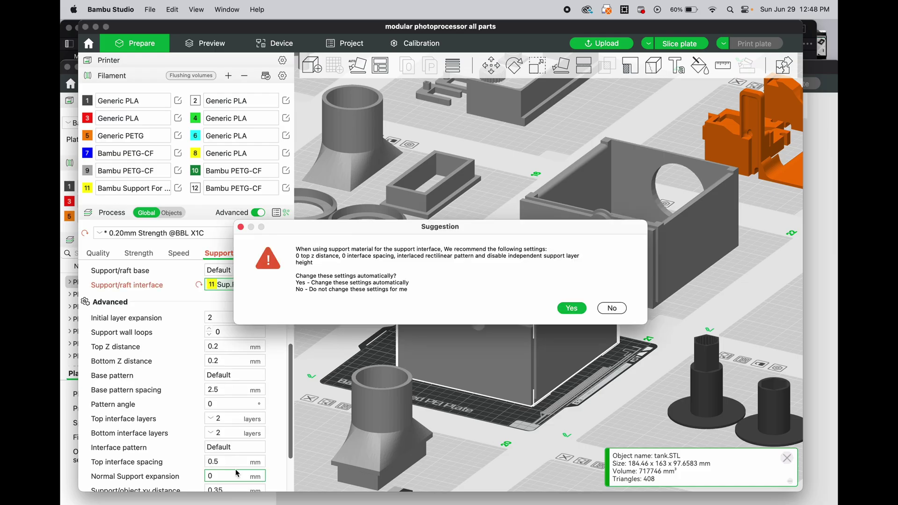
pyautogui.click(578, 310)
# Slice plate 21, which holds tank.STL, with the support interface settings applied.
pyautogui.scroll(-1, 509, 394)
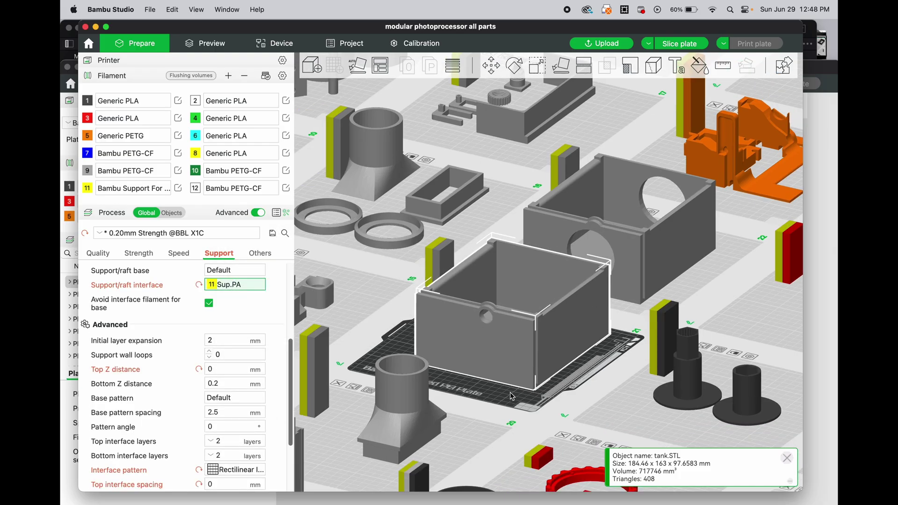
pyautogui.moveTo(510, 393); pyautogui.dragTo(505, 388)
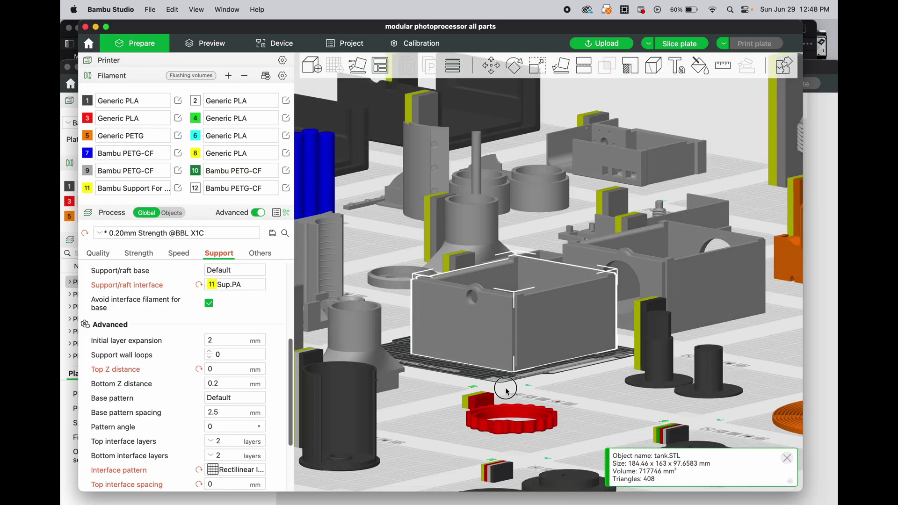
pyautogui.scroll(3, 508, 391)
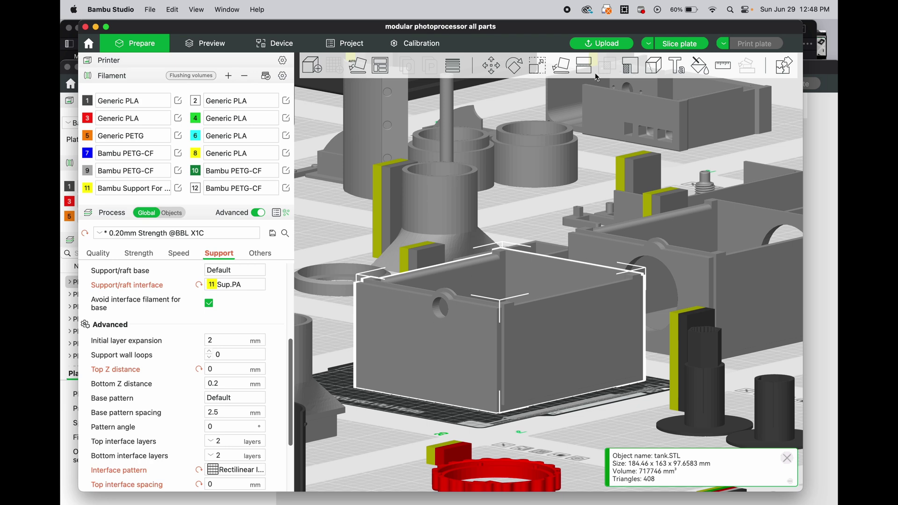
pyautogui.click(676, 43)
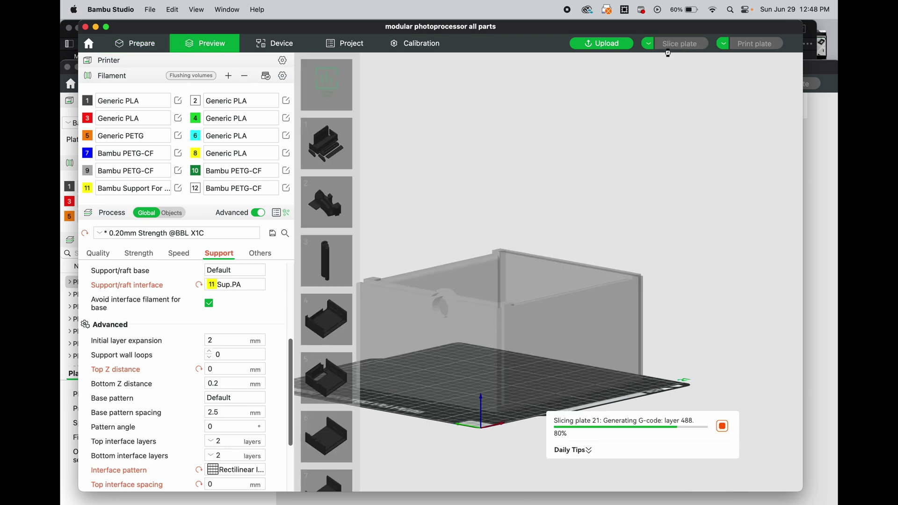
# Examine the support column and its yellow interface layers under the tank's round notch in the sliced preview.
pyautogui.scroll(5, 442, 302)
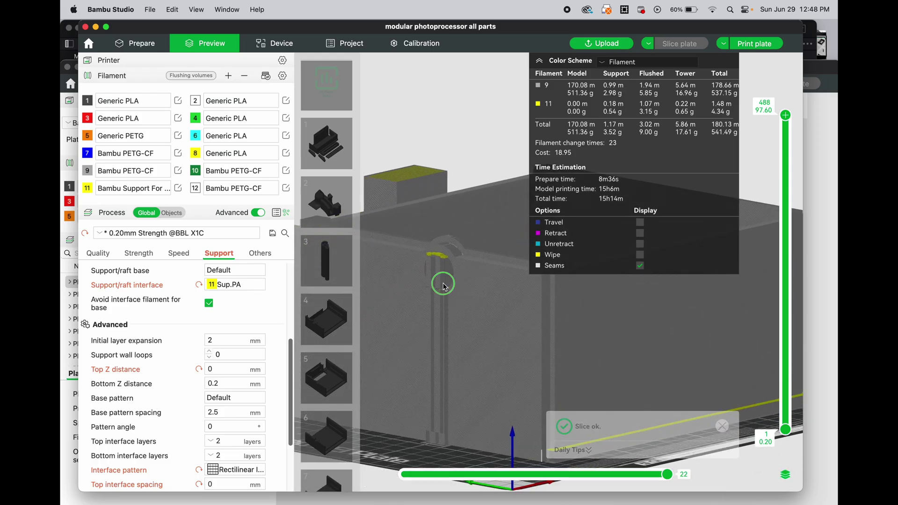
pyautogui.scroll(4, 476, 273)
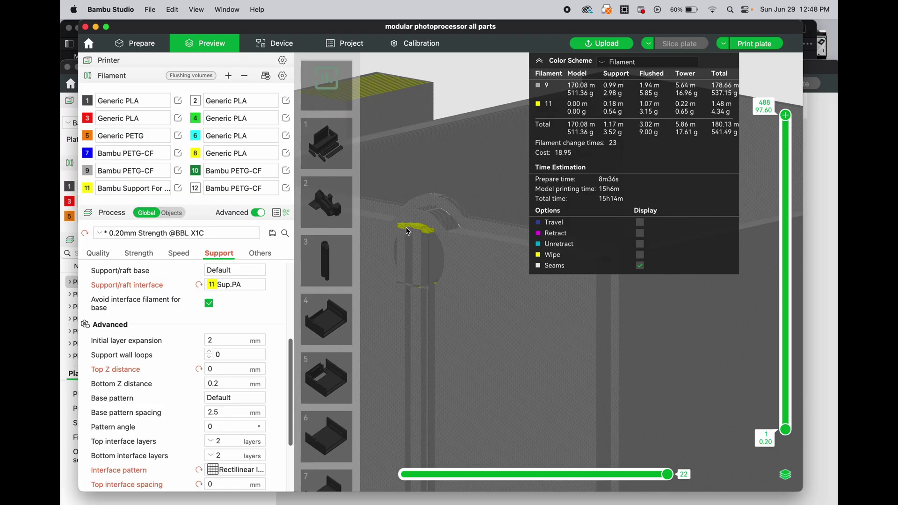
pyautogui.moveTo(445, 287); pyautogui.dragTo(437, 287)
pyautogui.scroll(-6, 442, 290)
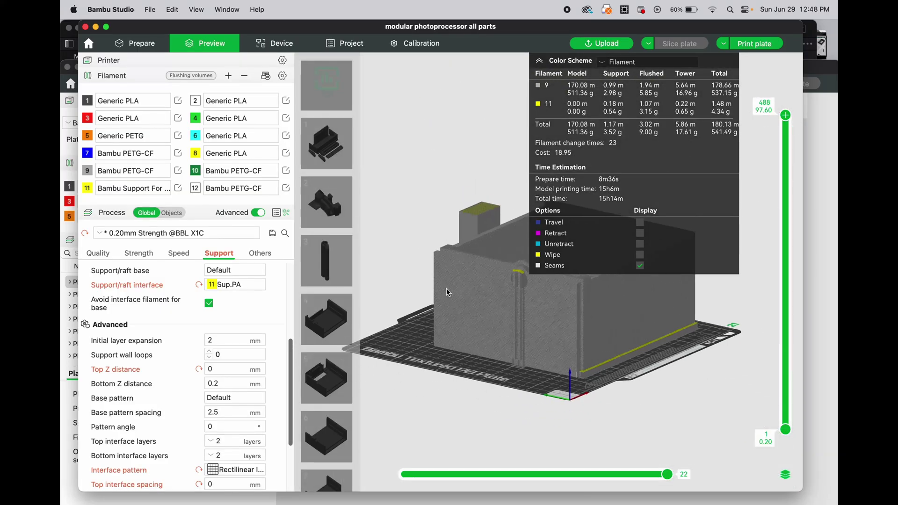
# Examine the yellow support interface strip along the tank's lower side edge in the sliced preview of plate 21.
pyautogui.moveTo(620, 361); pyautogui.dragTo(528, 282, button='right')
pyautogui.scroll(5, 497, 398)
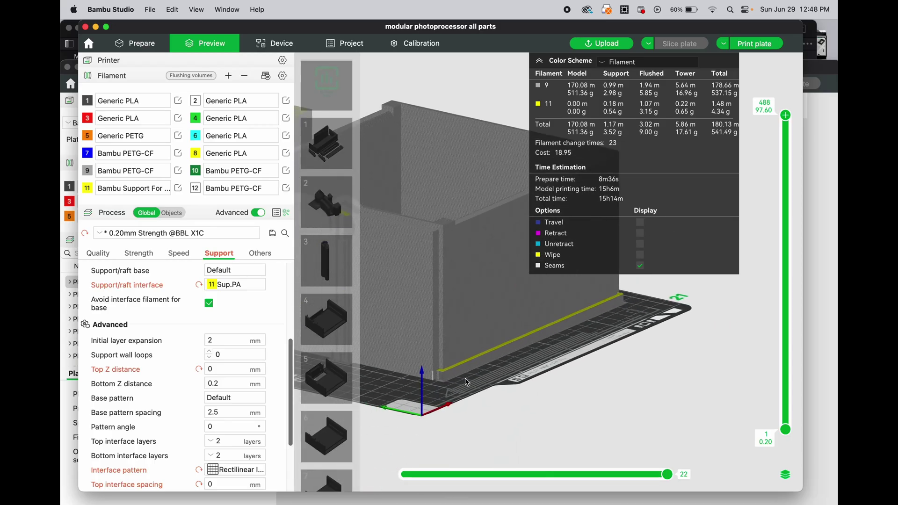
pyautogui.moveTo(467, 382); pyautogui.dragTo(470, 376)
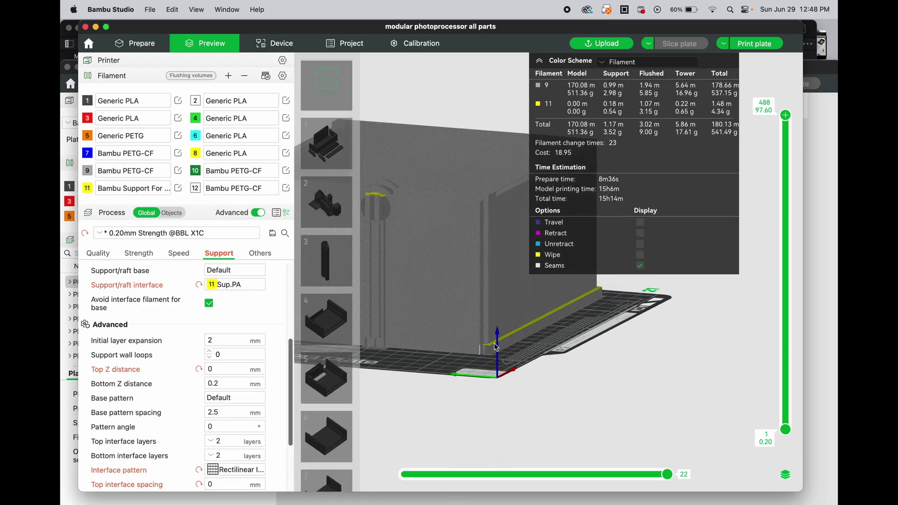
pyautogui.scroll(4, 493, 351)
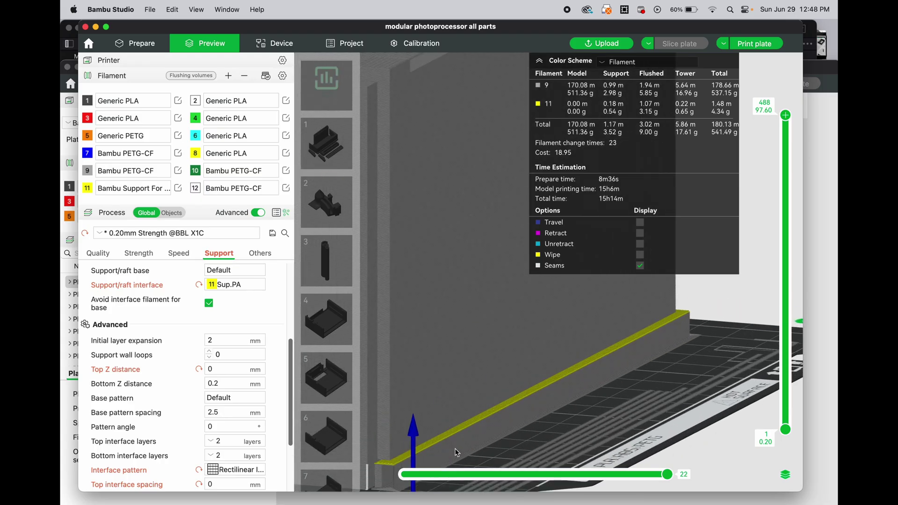
pyautogui.scroll(-5, 554, 396)
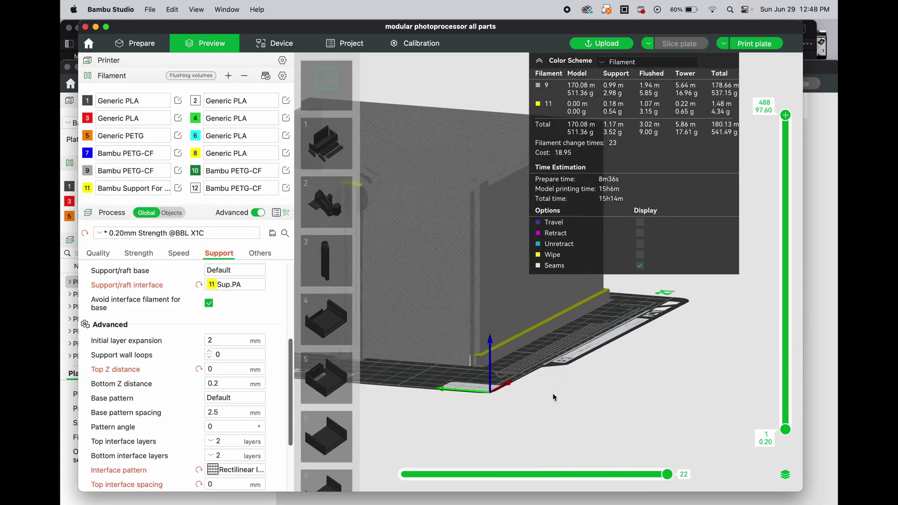
pyautogui.scroll(-3, 553, 397)
pyautogui.scroll(-2, 527, 373)
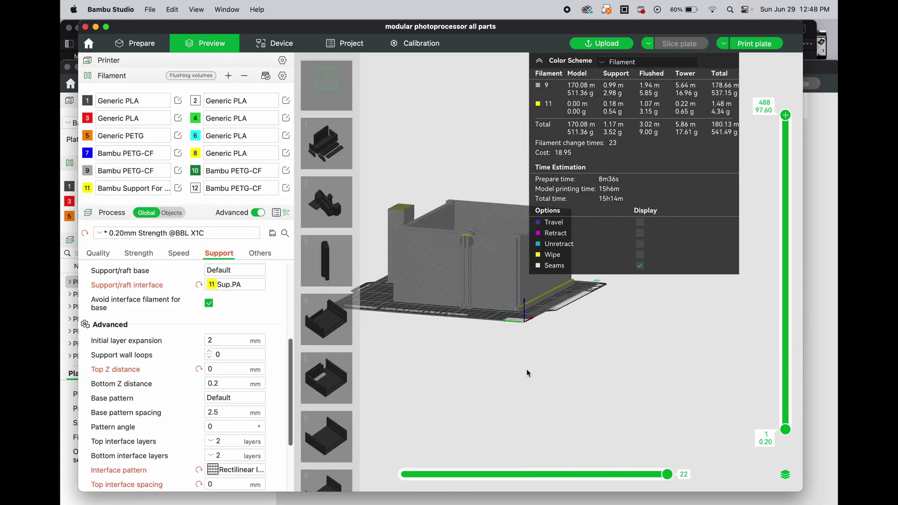
pyautogui.scroll(-1, 527, 373)
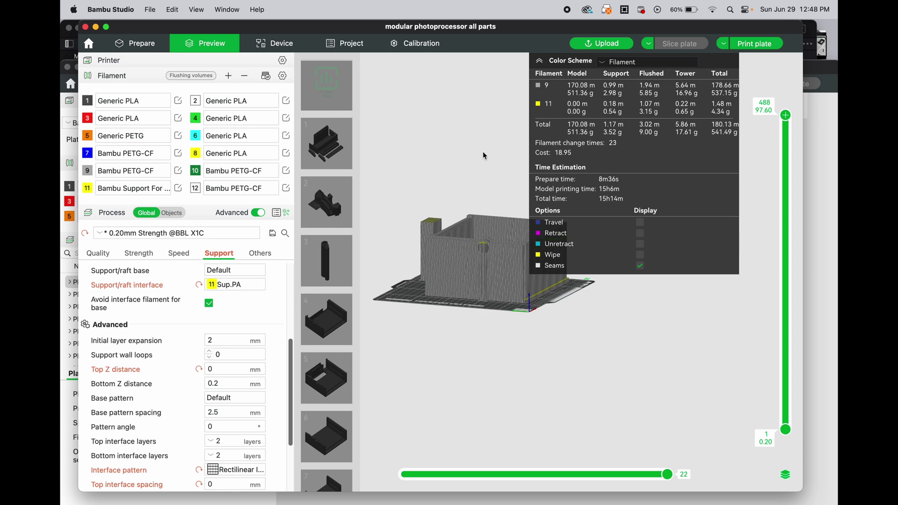
# Return to the model view, select dryer tank.STL on plate 22 and slice that plate with the current support settings.
pyautogui.click(171, 214)
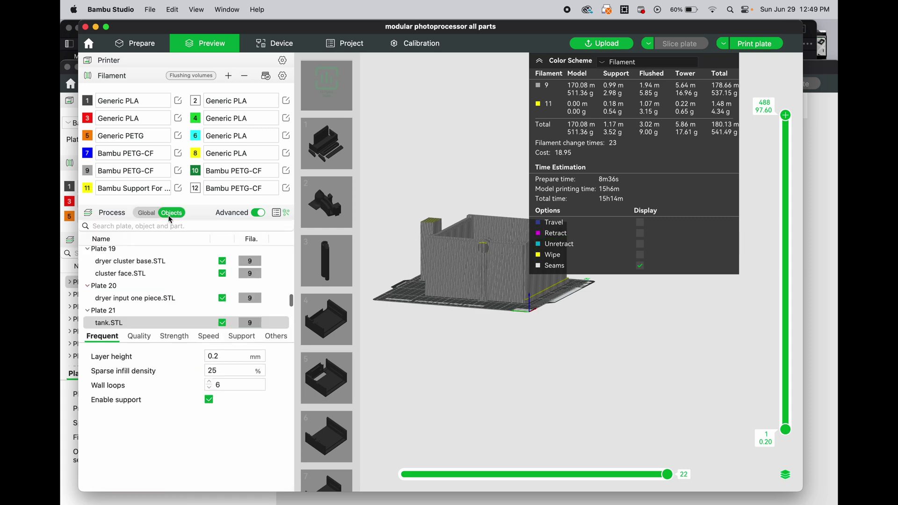
pyautogui.click(146, 213)
pyautogui.click(141, 43)
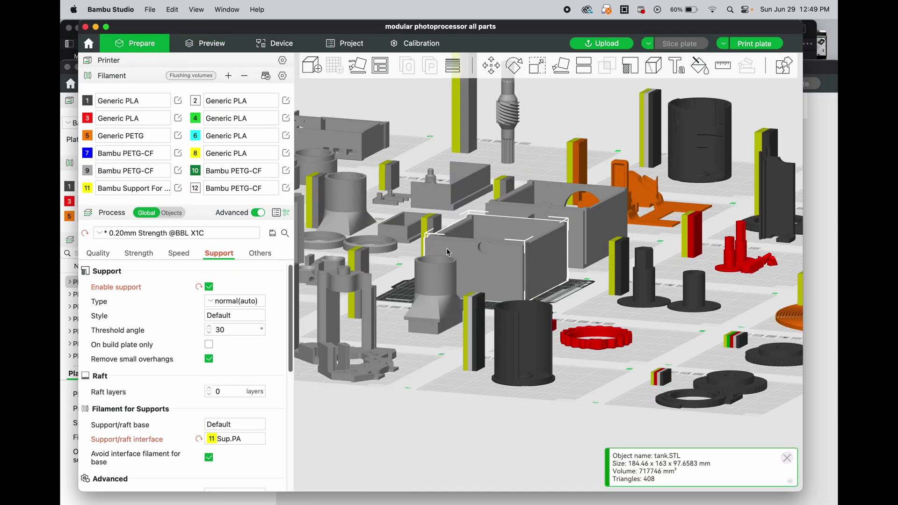
pyautogui.click(586, 234)
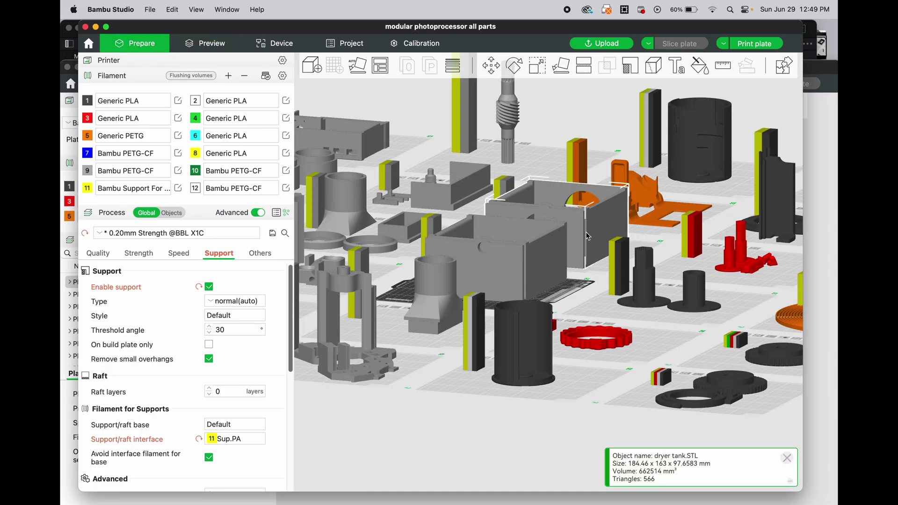
pyautogui.moveTo(592, 255); pyautogui.dragTo(596, 281)
pyautogui.scroll(3, 596, 280)
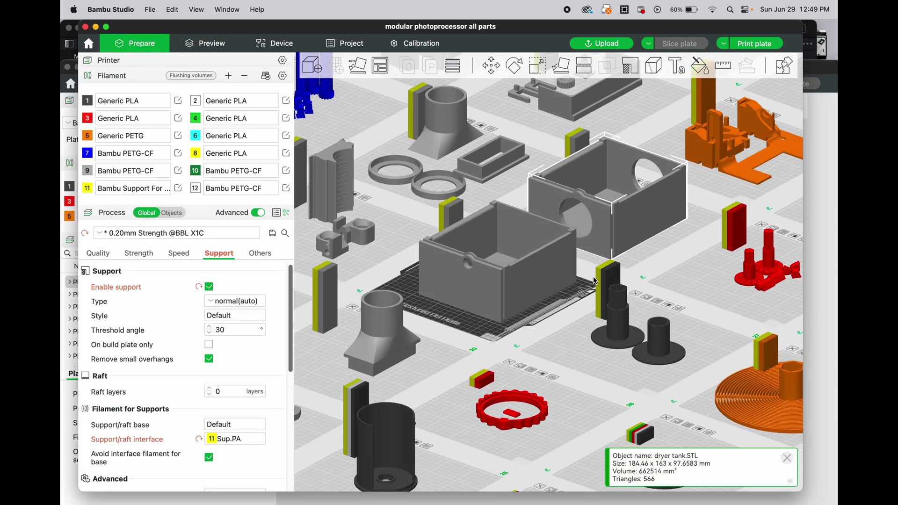
pyautogui.click(667, 238)
pyautogui.scroll(5, 665, 238)
pyautogui.moveTo(665, 235); pyautogui.dragTo(542, 381, button='right')
pyautogui.click(681, 44)
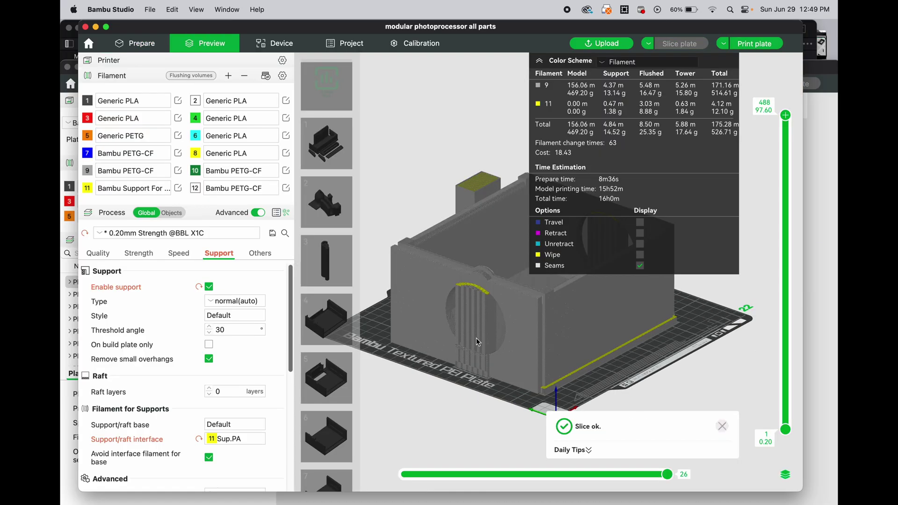
# Examine the support columns and yellow interface layers inside the dryer tank's round side opening in the sliced preview.
pyautogui.scroll(5, 476, 338)
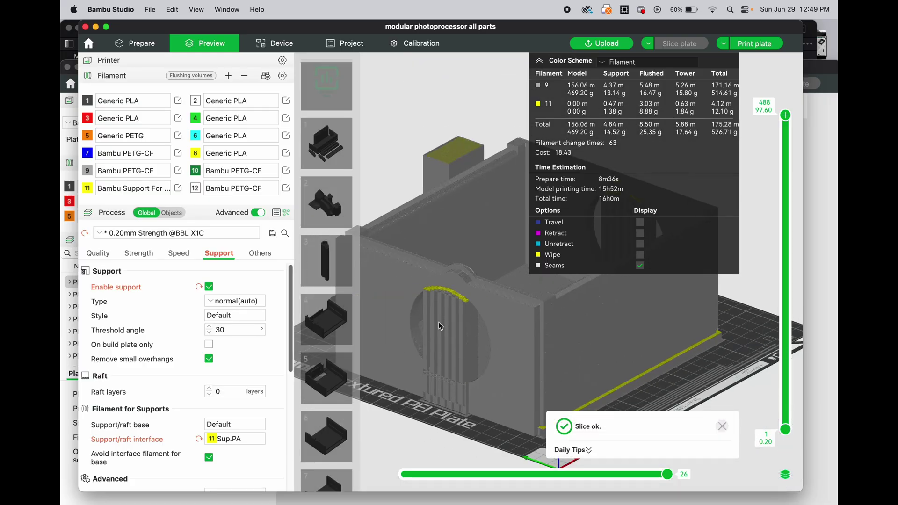
pyautogui.scroll(2, 484, 330)
pyautogui.scroll(4, 483, 329)
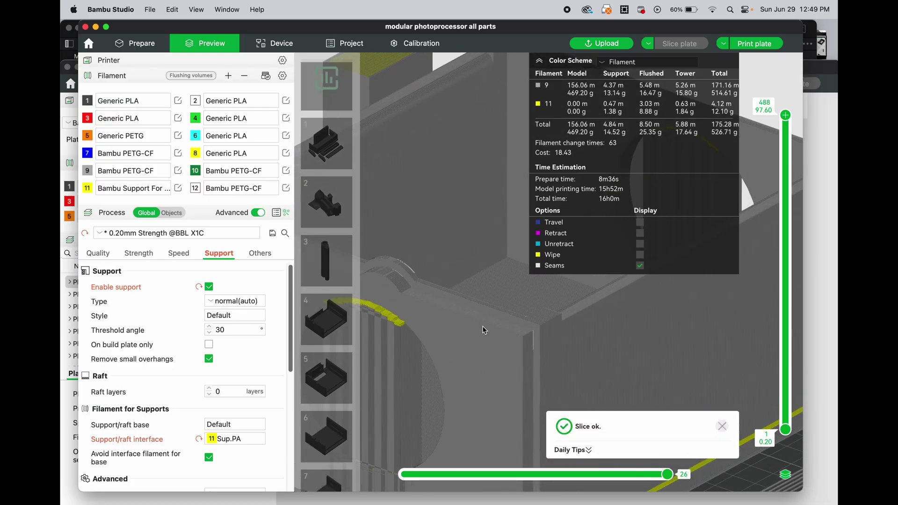
pyautogui.moveTo(484, 329); pyautogui.dragTo(628, 217, button='middle')
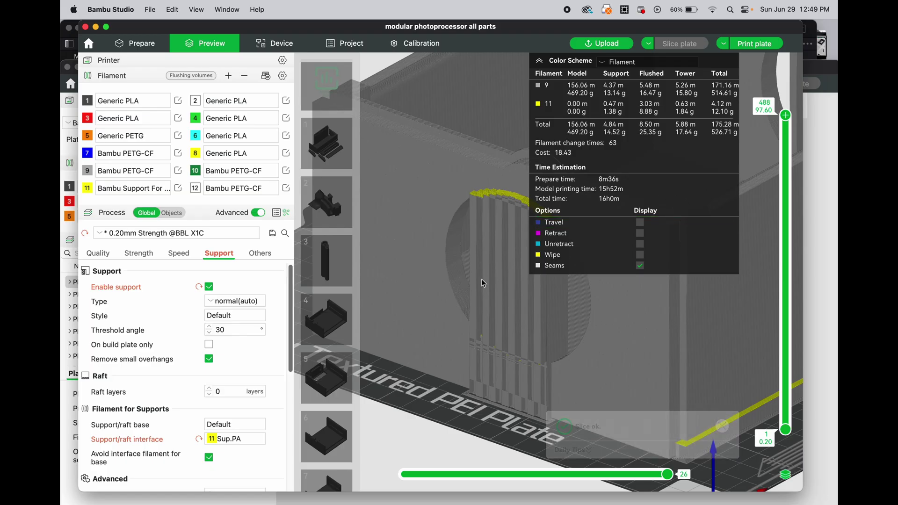
pyautogui.scroll(-6, 481, 279)
pyautogui.click(440, 329)
pyautogui.moveTo(440, 329); pyautogui.dragTo(519, 358)
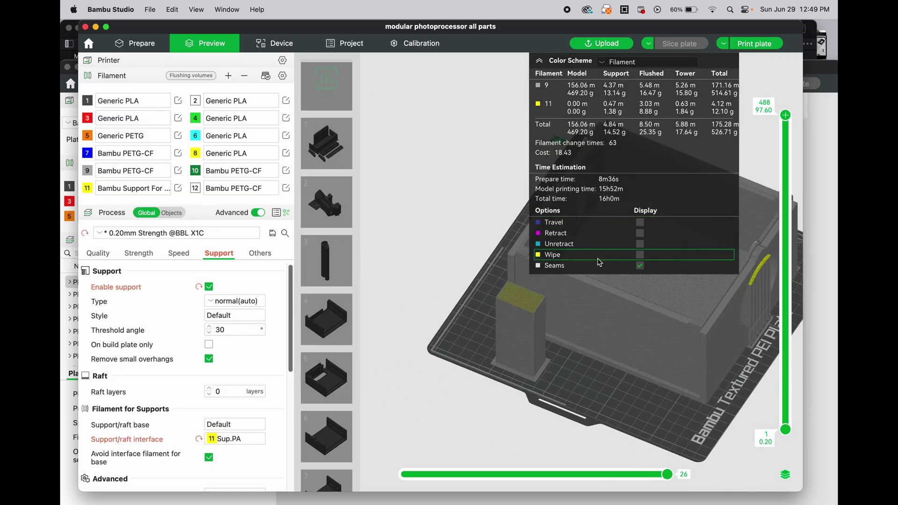
# Switch to the Bambu Studio window holding the modular photoprocessor all parts project.
pyautogui.hotkey('ctrl', 'Tab')
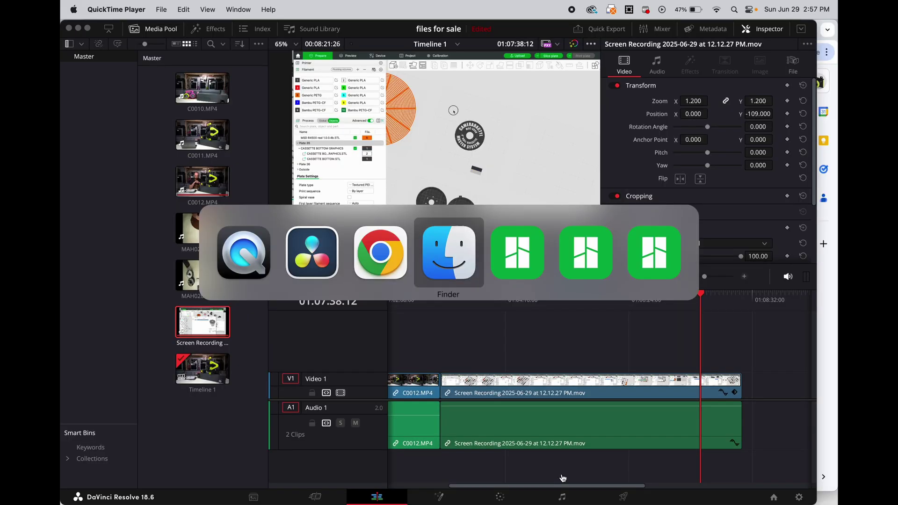
pyautogui.press('super+Tab')
pyautogui.press('super+Tab')
pyautogui.press('super+Tab')
pyautogui.press('super+Tab')
pyautogui.press('super+Tab')
pyautogui.press('super+Tab')
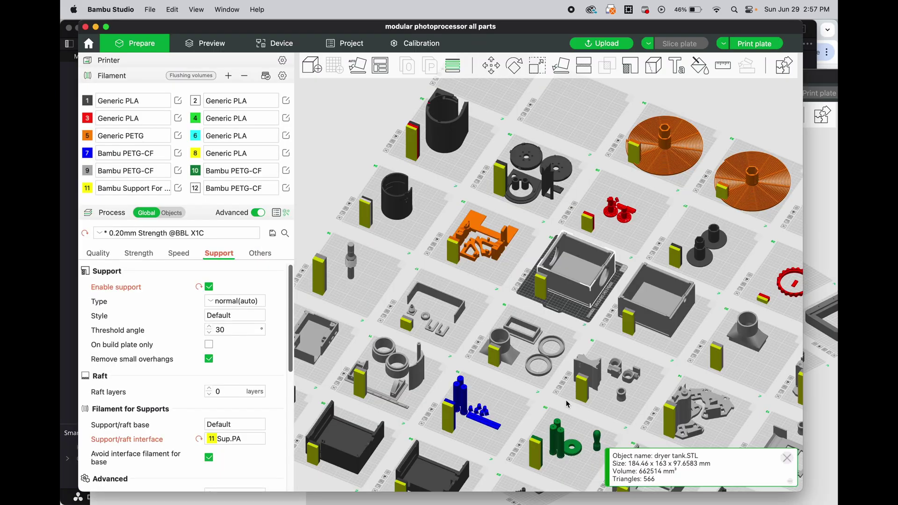
# Review the available build plate types and set the plate type to Engineering Plate.
pyautogui.moveTo(589, 331); pyautogui.dragTo(522, 272, button='middle')
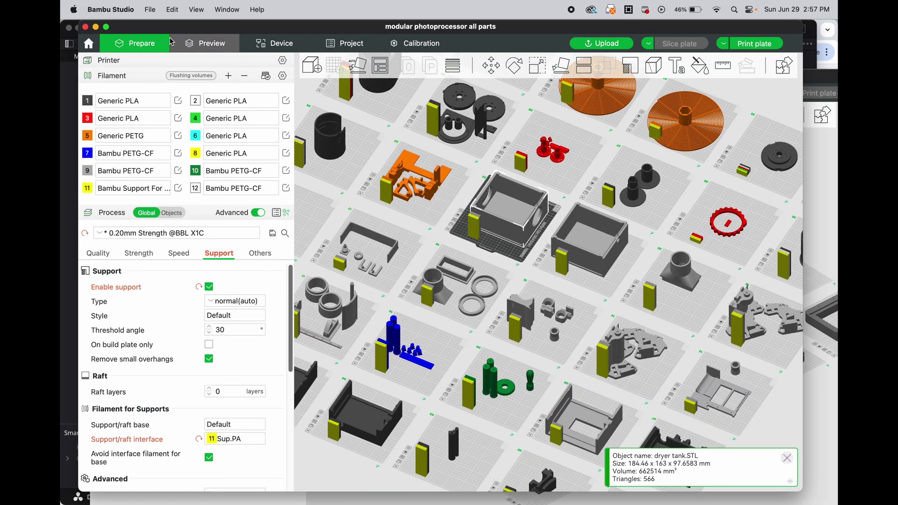
pyautogui.click(173, 212)
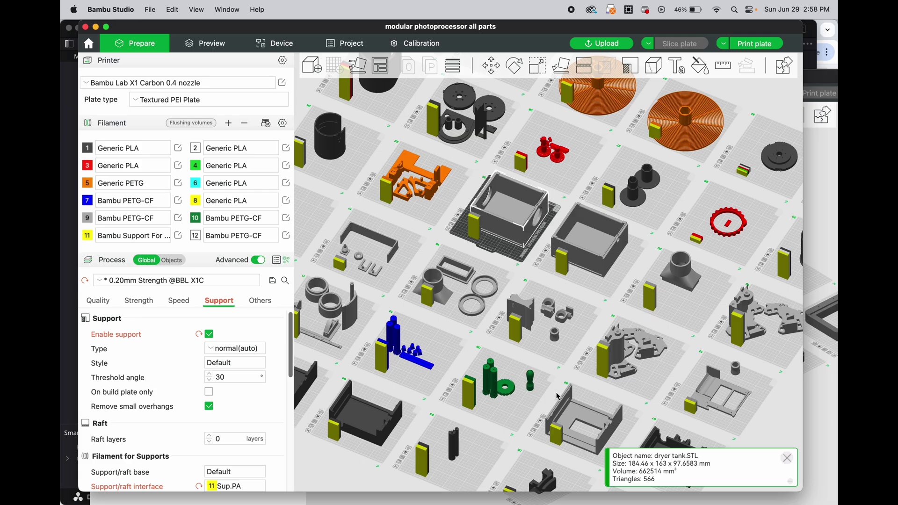
pyautogui.moveTo(556, 392); pyautogui.dragTo(515, 332, button='middle')
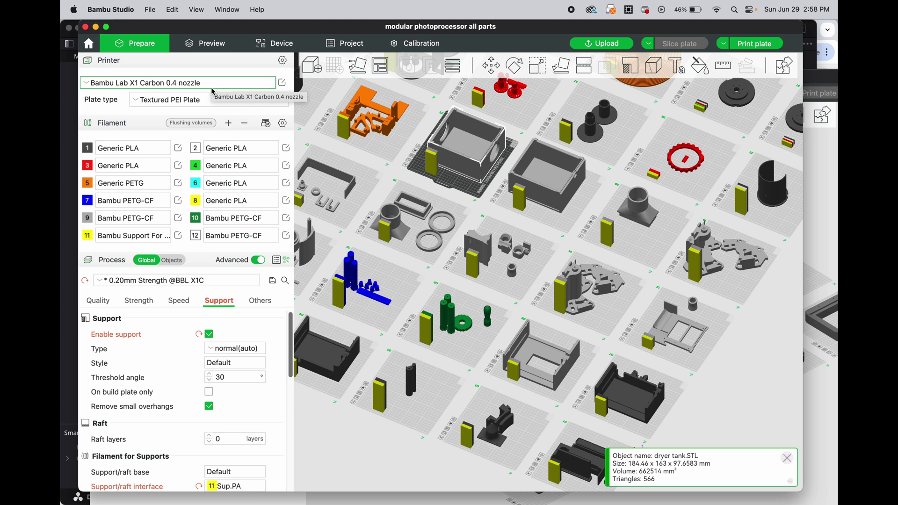
pyautogui.click(213, 102)
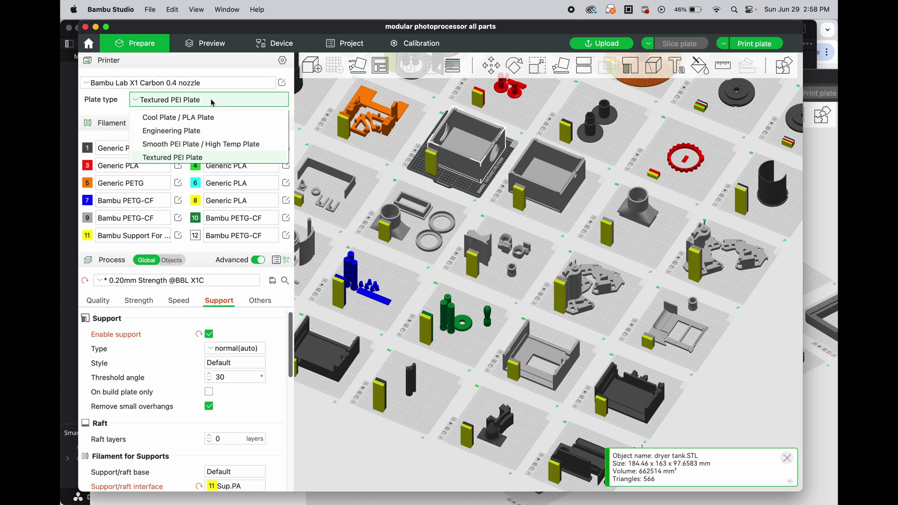
pyautogui.click(294, 101)
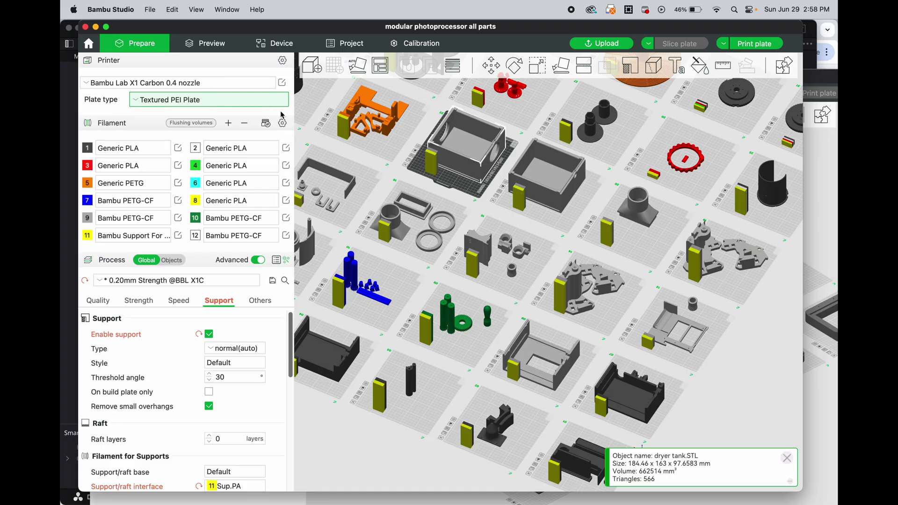
pyautogui.click(251, 104)
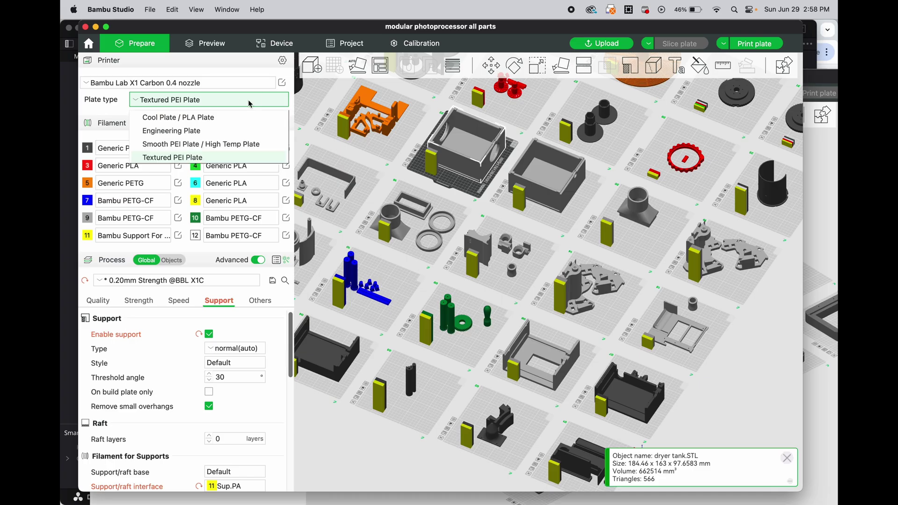
pyautogui.click(207, 131)
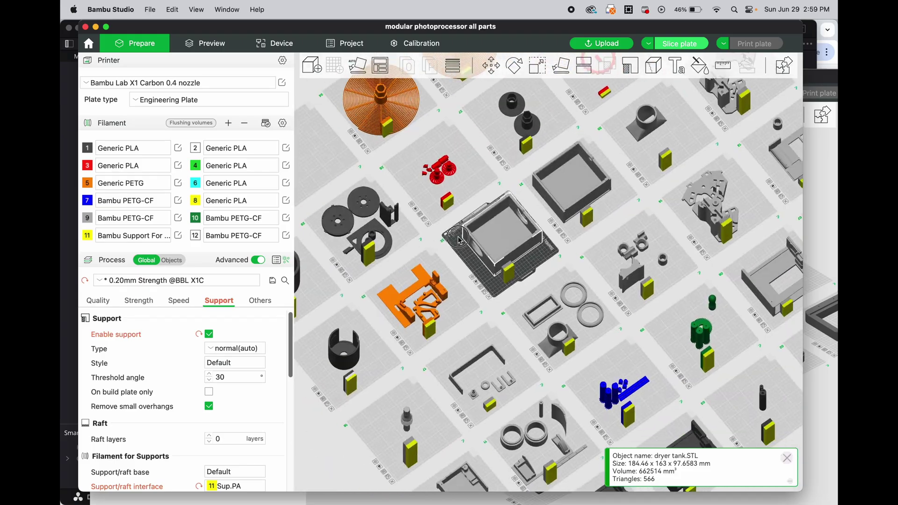
# Make plate 23, holding the orange tub frame parts, the active plate and show its entry in the object list.
pyautogui.click(480, 233)
pyautogui.moveTo(480, 230); pyautogui.dragTo(498, 231)
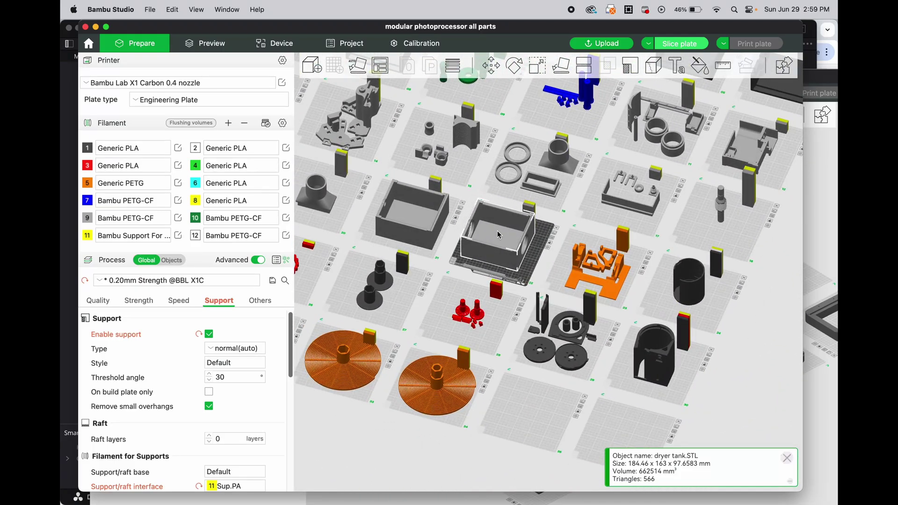
pyautogui.scroll(10, 602, 297)
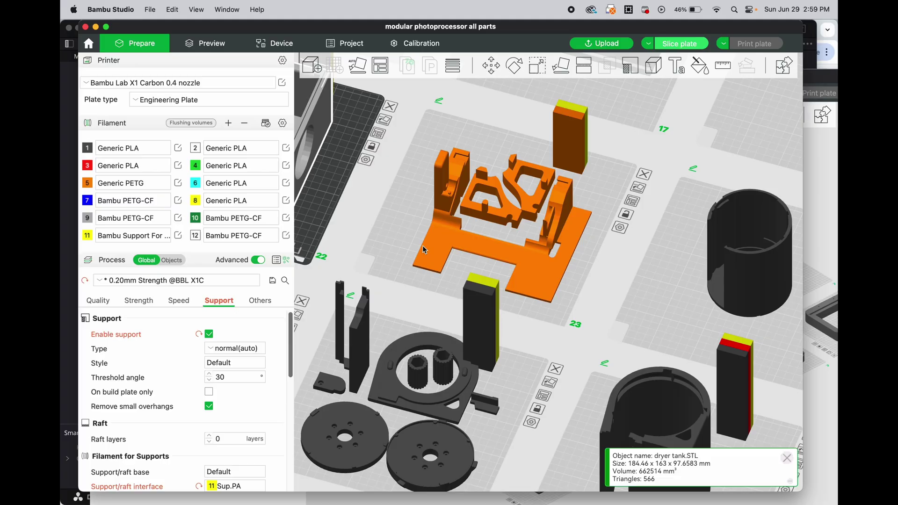
pyautogui.click(423, 248)
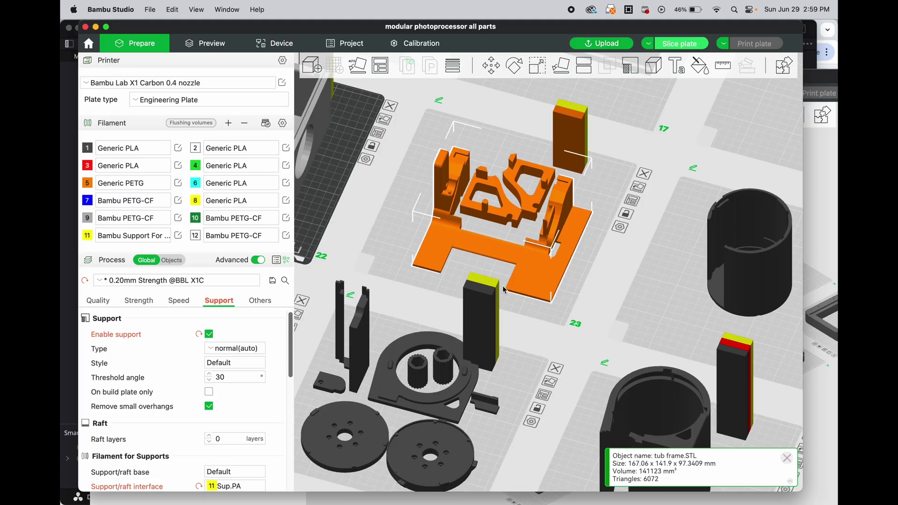
pyautogui.click(560, 307)
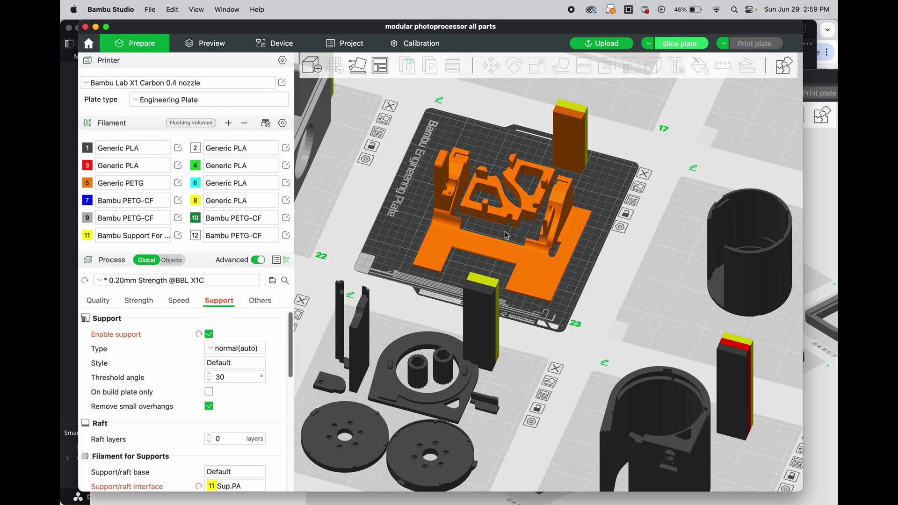
pyautogui.click(170, 261)
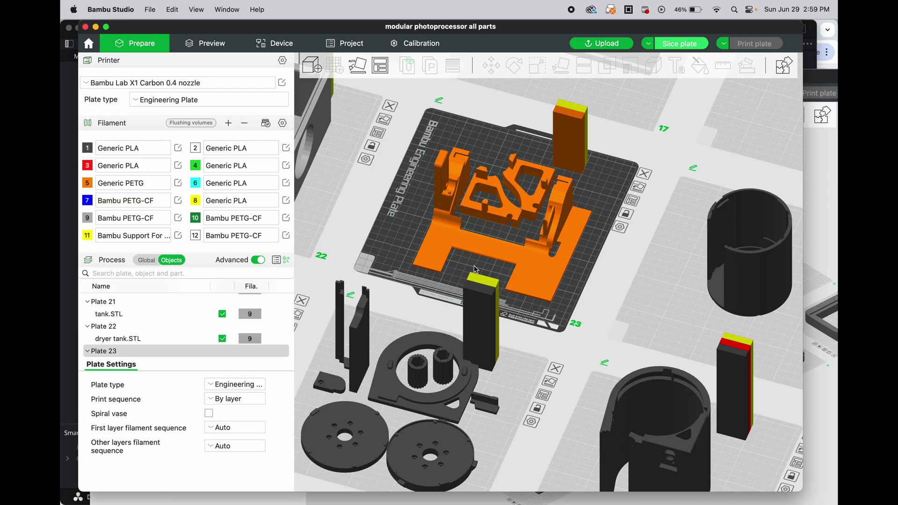
# Examine the tub frame and both lower slide parts on plate 23, and list the plate's objects with their assigned filaments.
pyautogui.moveTo(474, 269); pyautogui.dragTo(469, 265)
pyautogui.scroll(9, 469, 265)
pyautogui.moveTo(469, 265); pyautogui.dragTo(613, 342, button='right')
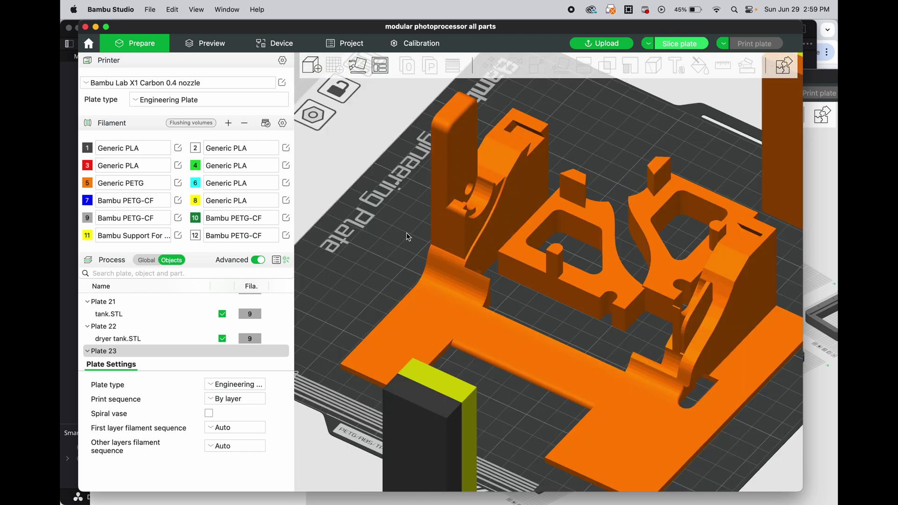
pyautogui.moveTo(407, 235); pyautogui.dragTo(410, 234)
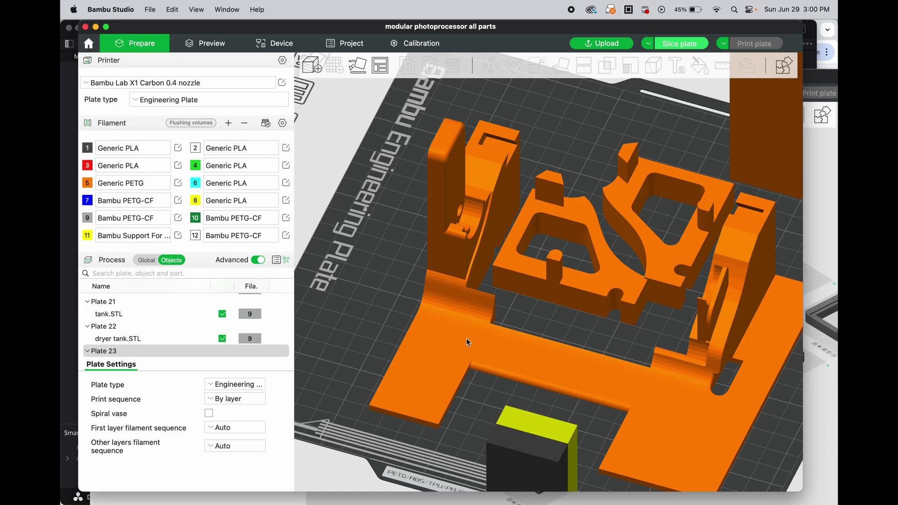
pyautogui.scroll(-5, 555, 359)
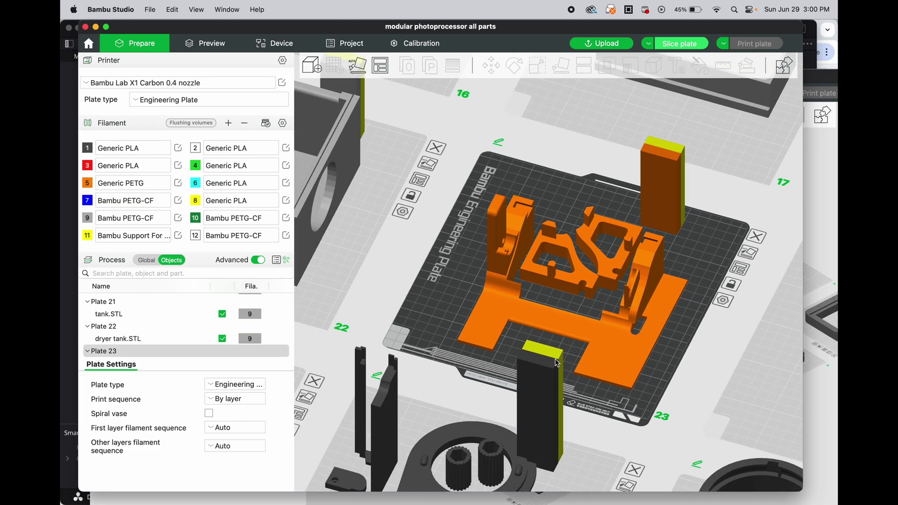
pyautogui.scroll(-5, 565, 317)
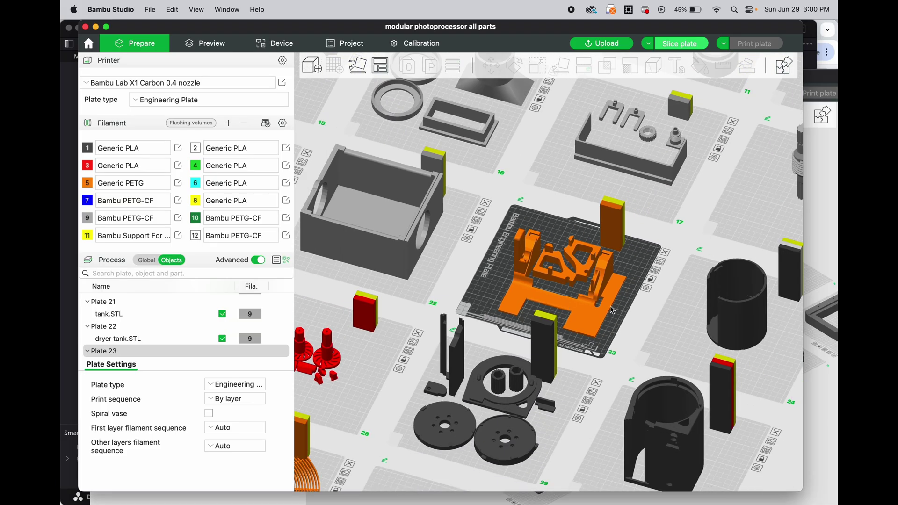
pyautogui.click(610, 305)
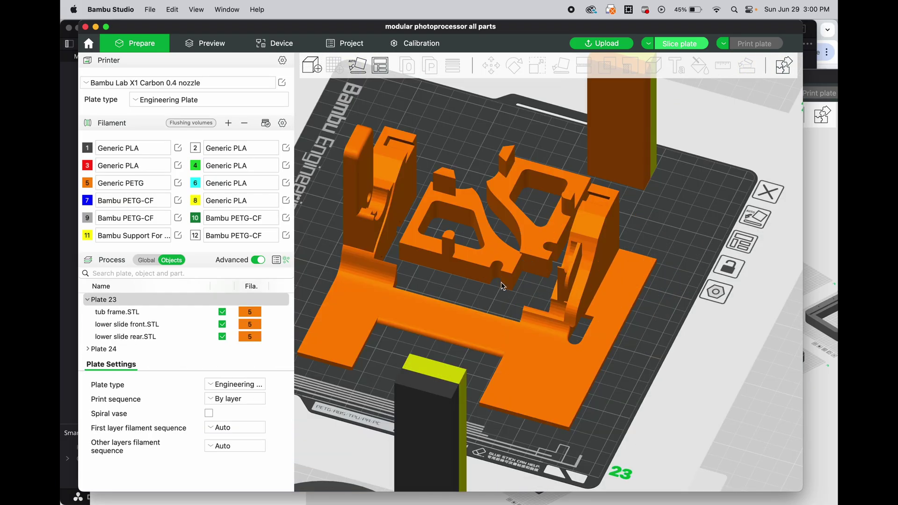
# Select plate 29, which holds the dark grey discs and gears, and set the plate type to Textured PEI Plate.
pyautogui.scroll(-3, 503, 284)
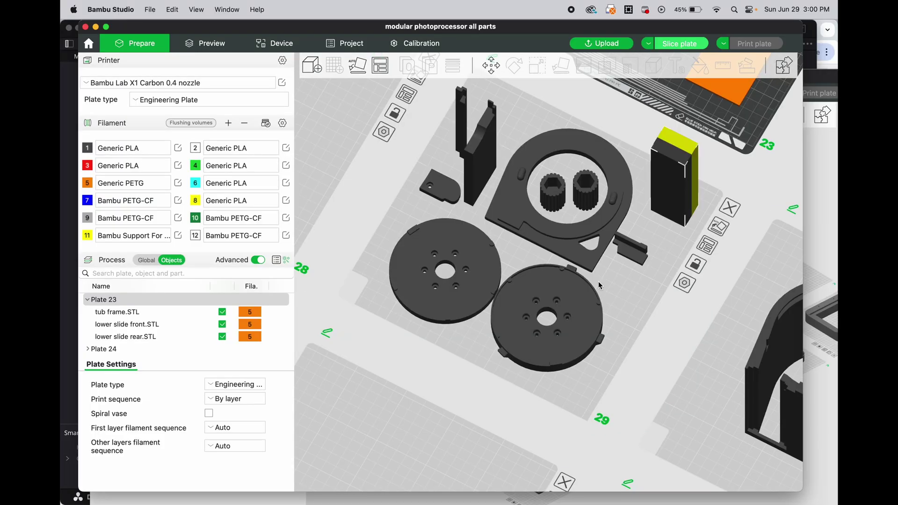
pyautogui.moveTo(451, 209); pyautogui.dragTo(459, 207)
pyautogui.click(540, 262)
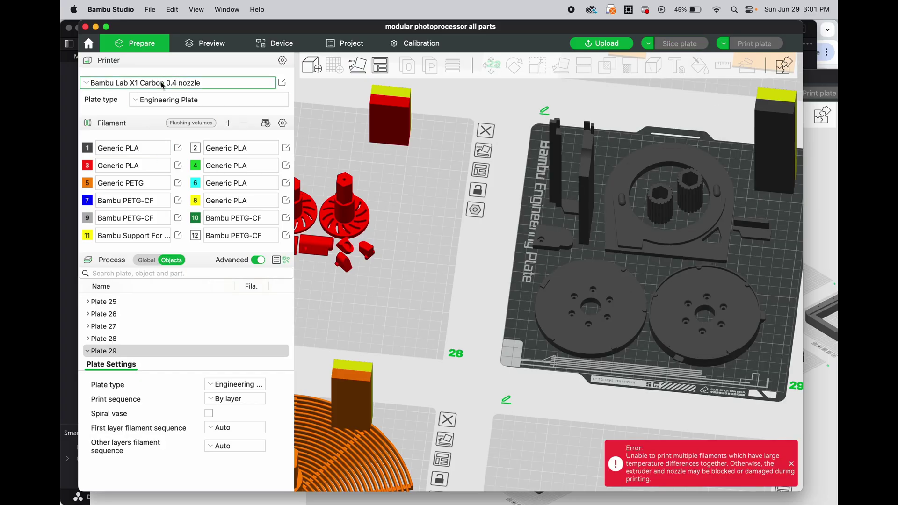
pyautogui.click(168, 101)
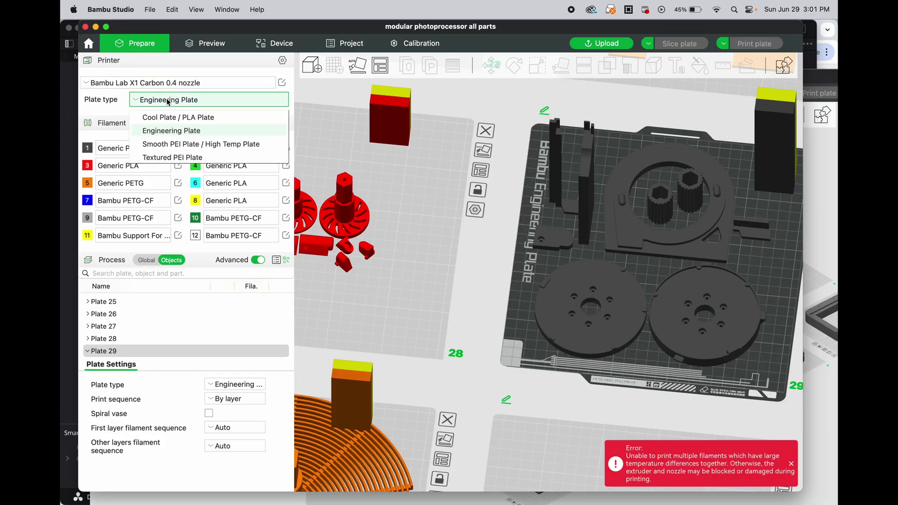
pyautogui.click(188, 157)
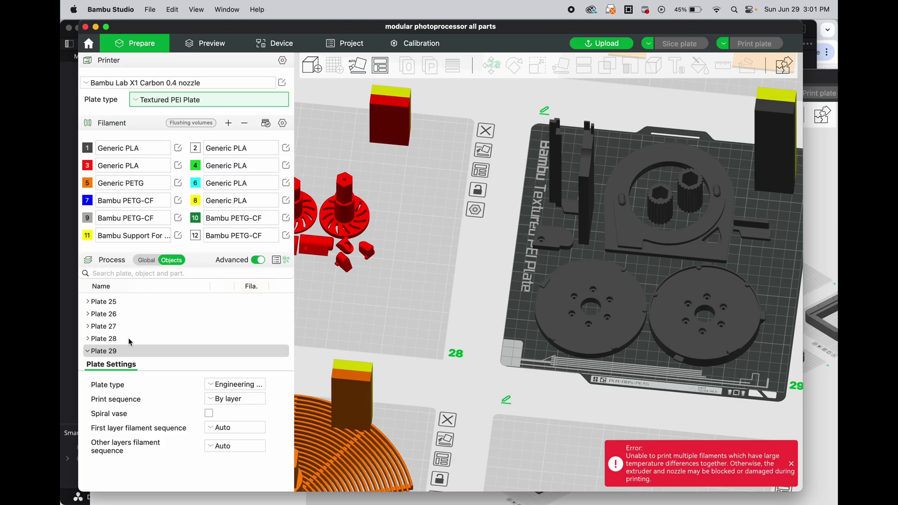
# Select the roll feed body on plate 30 and inspect it together with its red indicator mark.
pyautogui.click(145, 260)
pyautogui.click(157, 281)
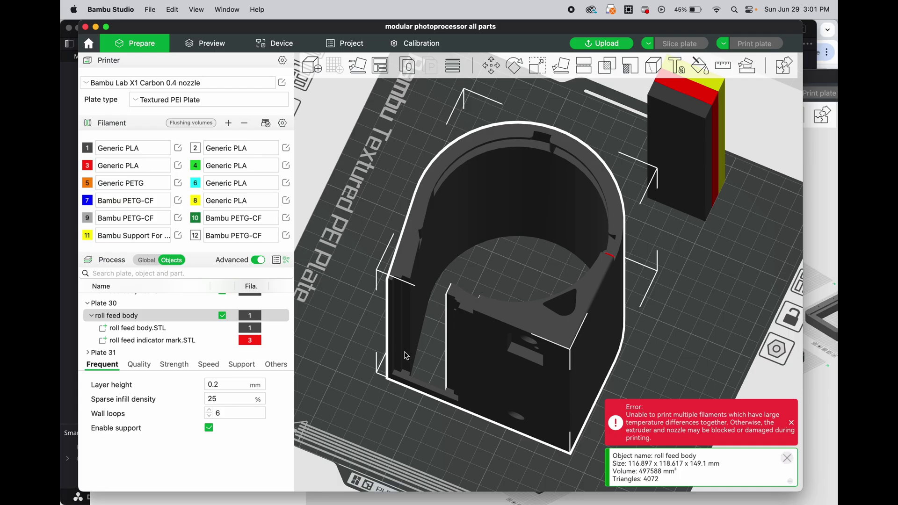
pyautogui.moveTo(495, 299)
pyautogui.mouseDown()
pyautogui.moveTo(488, 294)
pyautogui.moveTo(501, 295)
pyautogui.mouseUp()
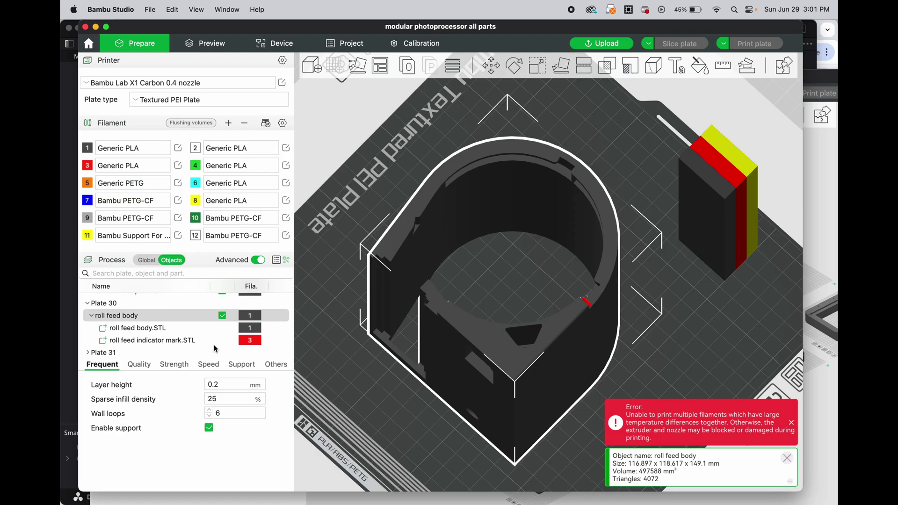
pyautogui.moveTo(549, 290); pyautogui.dragTo(550, 299)
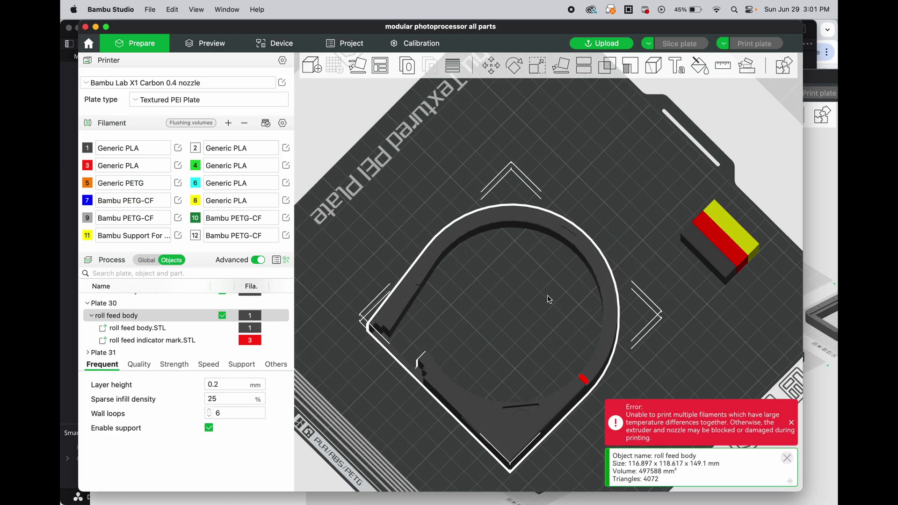
# Make plate 28, holding the red gears and small red parts, the active plate.
pyautogui.scroll(5, 582, 385)
pyautogui.moveTo(581, 387); pyautogui.dragTo(503, 222, button='right')
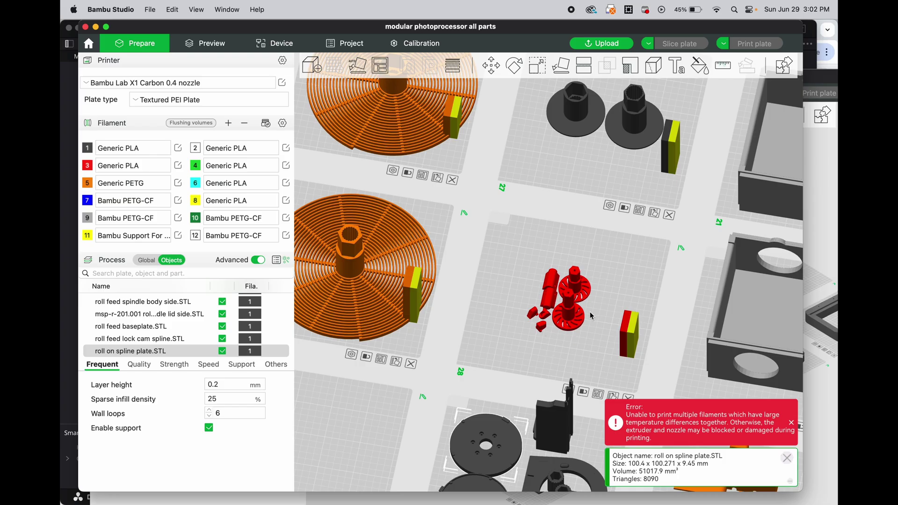
pyautogui.click(611, 297)
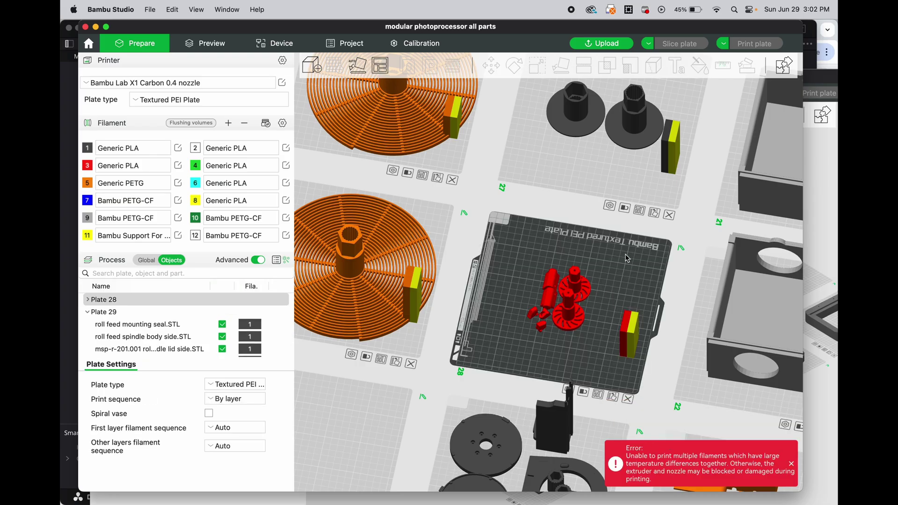
# Select plate 27 with the two dark grey spindles and inspect them from above and from underneath.
pyautogui.moveTo(588, 185); pyautogui.dragTo(495, 340, button='right')
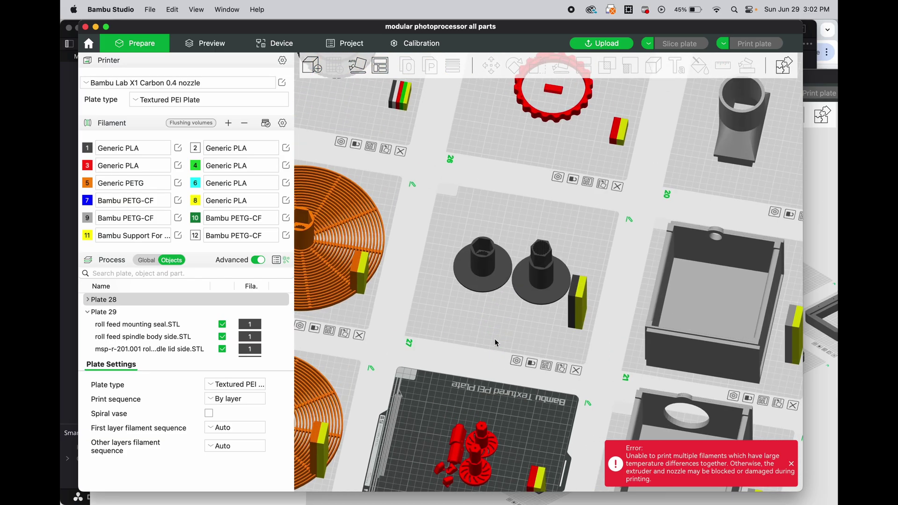
pyautogui.click(505, 324)
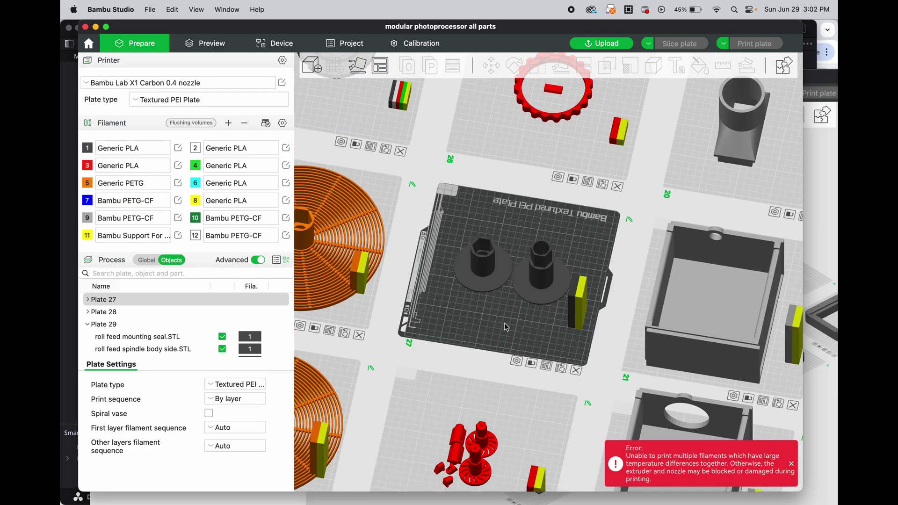
pyautogui.moveTo(505, 326); pyautogui.dragTo(460, 283)
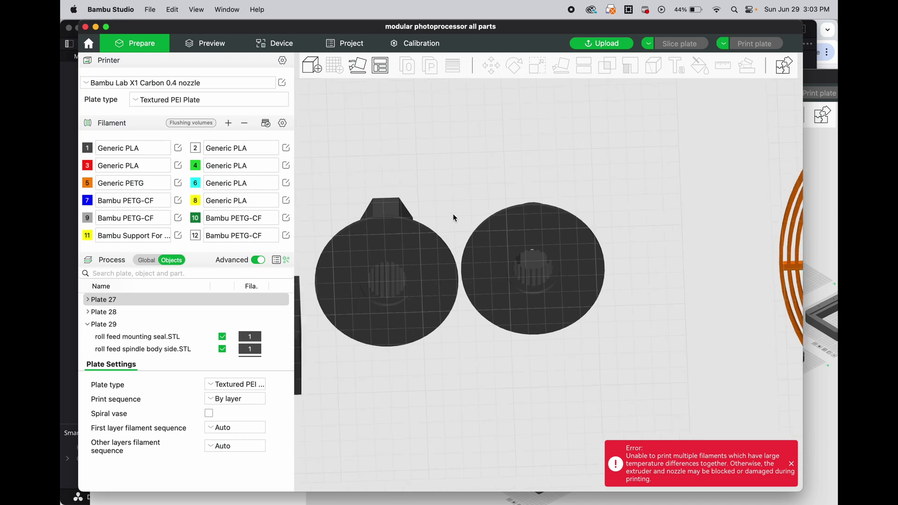
pyautogui.scroll(-3, 453, 216)
pyautogui.moveTo(453, 217); pyautogui.dragTo(445, 242)
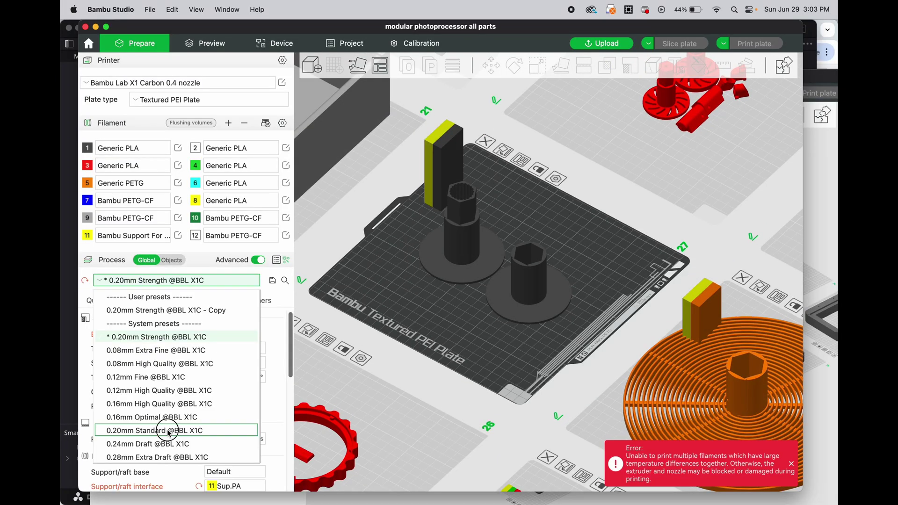
pyautogui.click(169, 434)
pyautogui.click(454, 396)
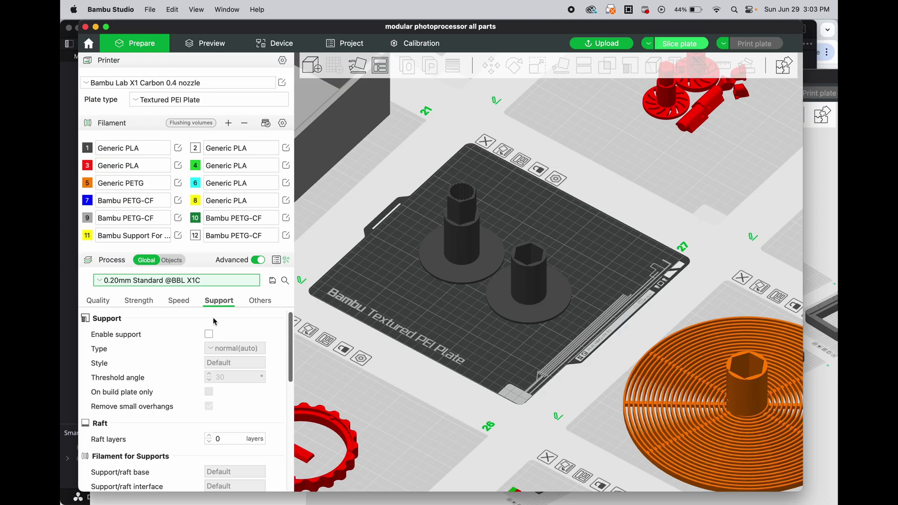
pyautogui.click(208, 334)
pyautogui.scroll(-5, 208, 336)
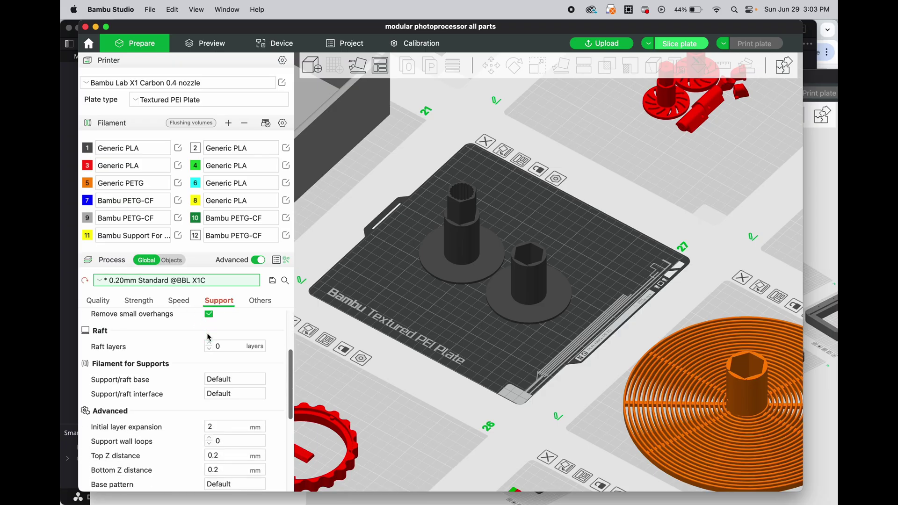
pyautogui.click(224, 395)
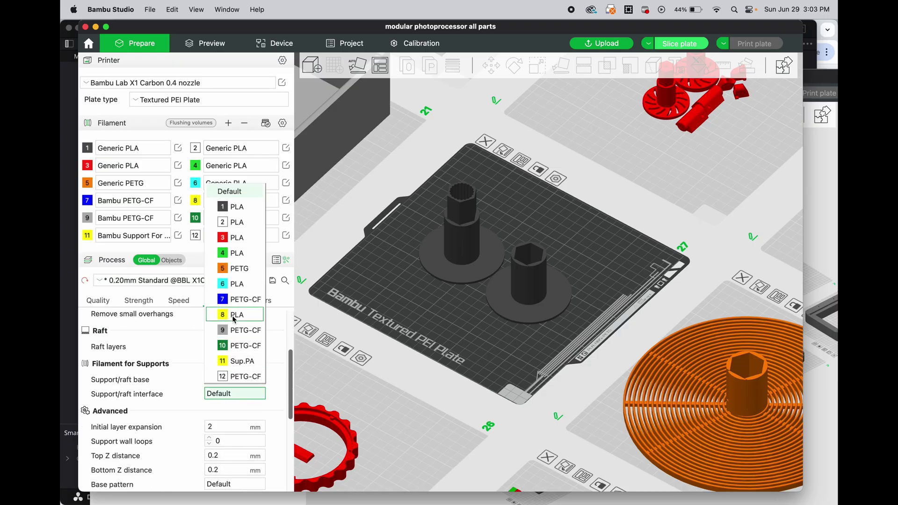
pyautogui.click(238, 271)
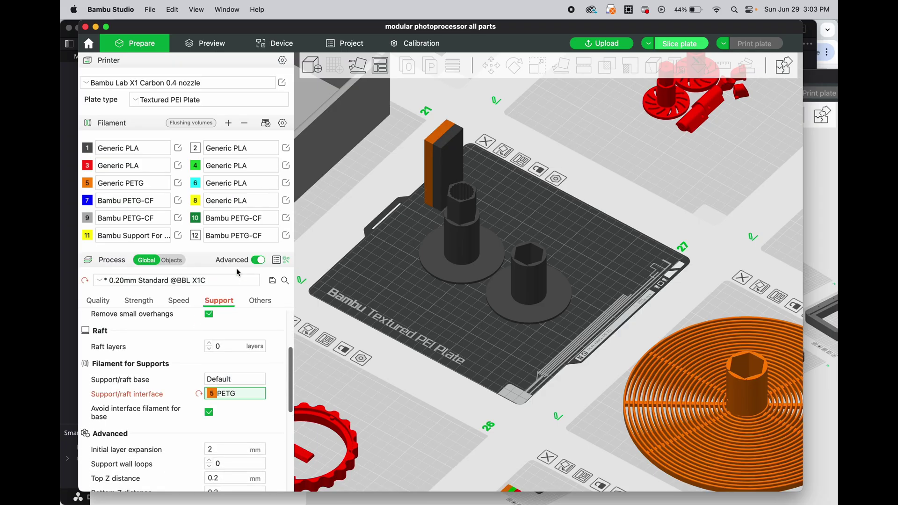
# Slice plate 27 with its two spindles, check the sliced preview and start the upload.
pyautogui.click(679, 48)
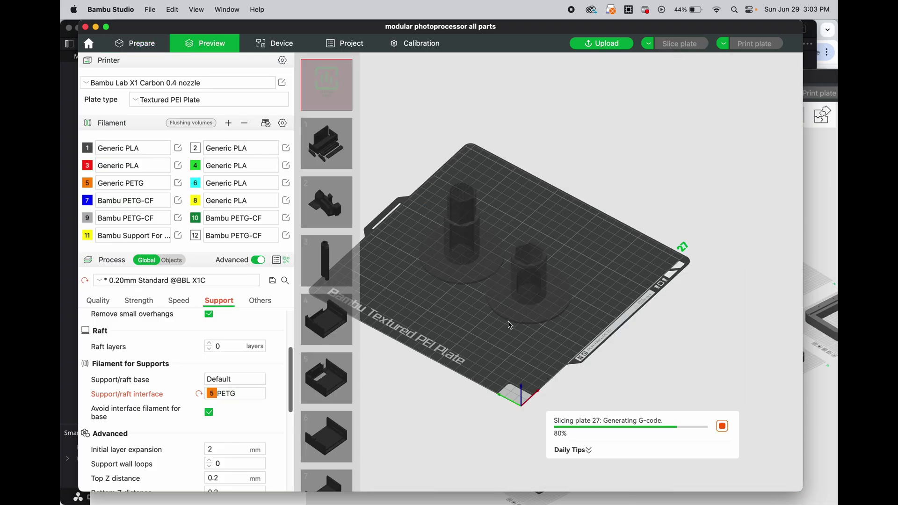
pyautogui.moveTo(772, 128)
pyautogui.mouseDown()
pyautogui.moveTo(762, 339)
pyautogui.moveTo(747, 438)
pyautogui.moveTo(752, 180)
pyautogui.moveTo(763, 114)
pyautogui.mouseUp()
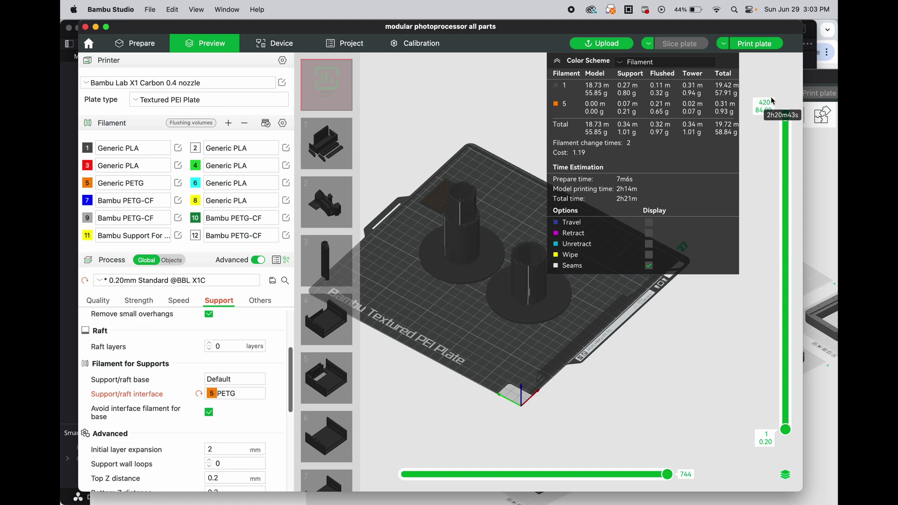
pyautogui.click(605, 45)
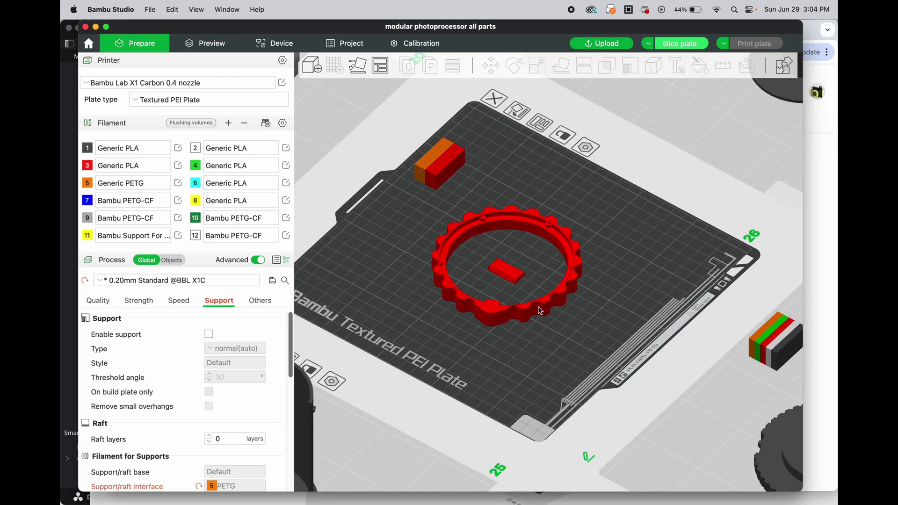
# Inspect the lock button inside the red ring on plate 26 and both cassette halves, selecting each part.
pyautogui.click(513, 276)
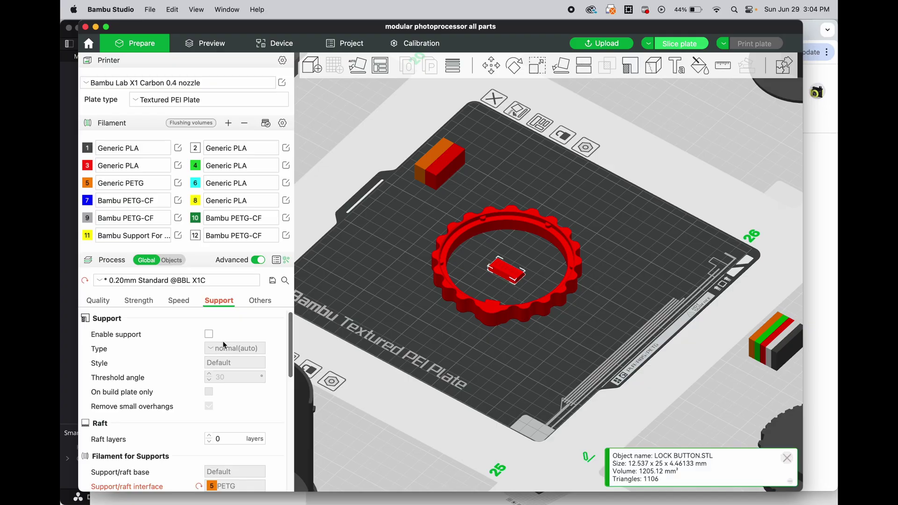
pyautogui.scroll(-6, 421, 279)
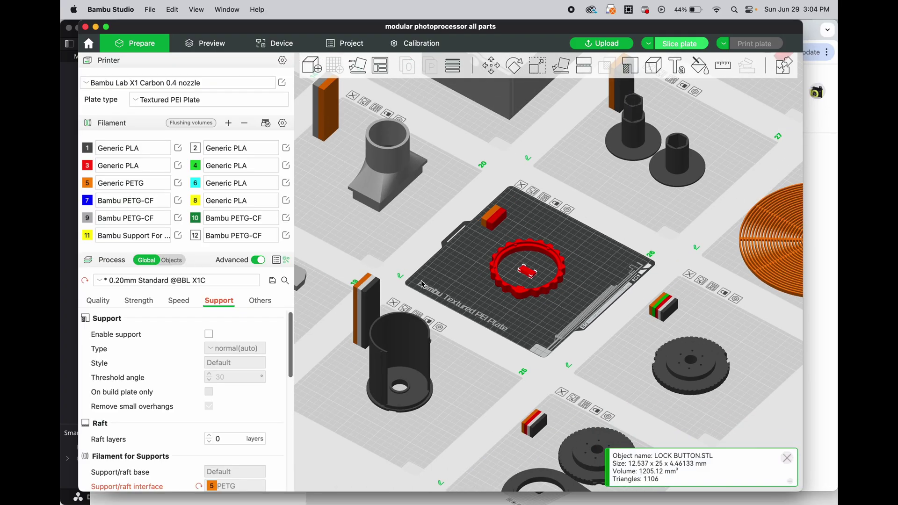
pyautogui.scroll(-5, 438, 381)
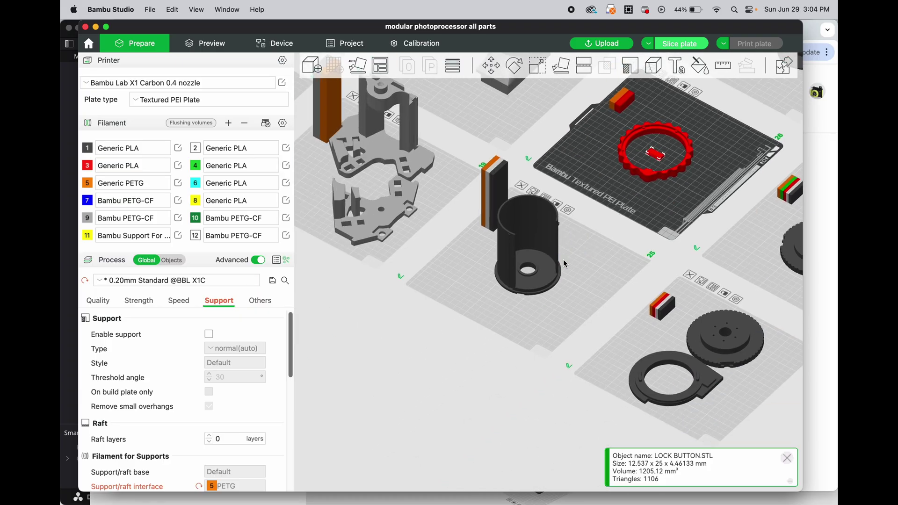
pyautogui.scroll(-3, 561, 302)
pyautogui.click(544, 246)
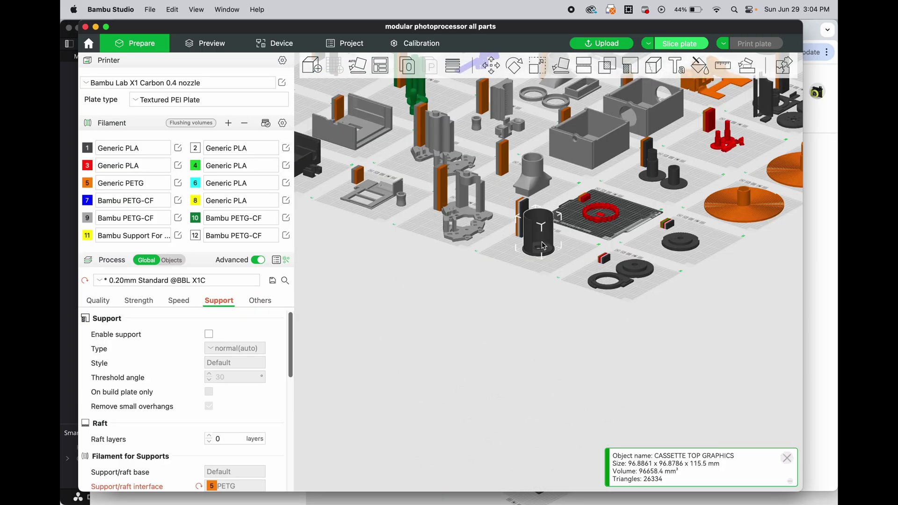
pyautogui.moveTo(545, 270); pyautogui.dragTo(466, 390, button='right')
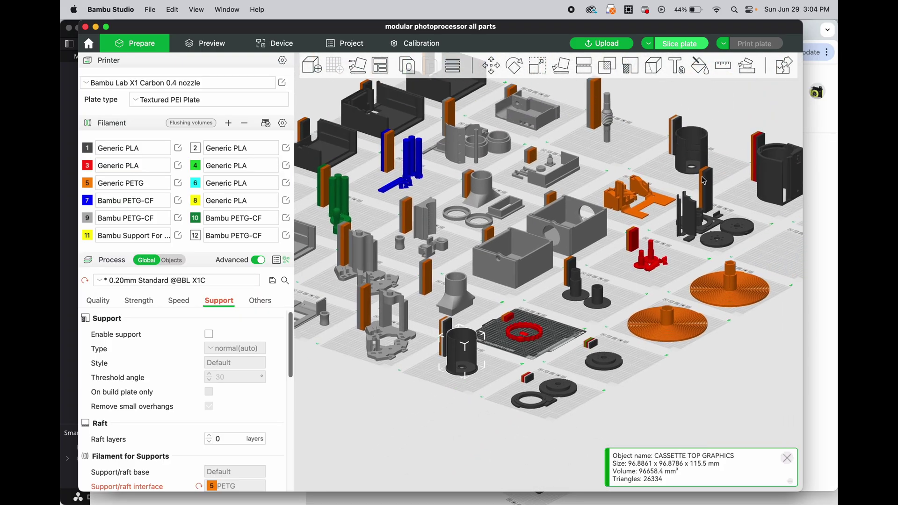
pyautogui.click(691, 141)
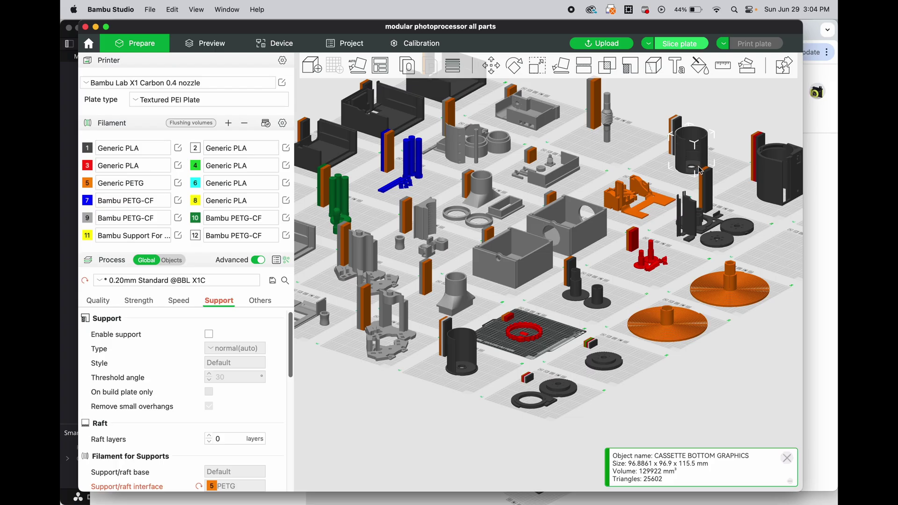
# Inspect the undersides of the roll feed lock knob and the roll feed lid with their red indicator dots.
pyautogui.click(537, 309)
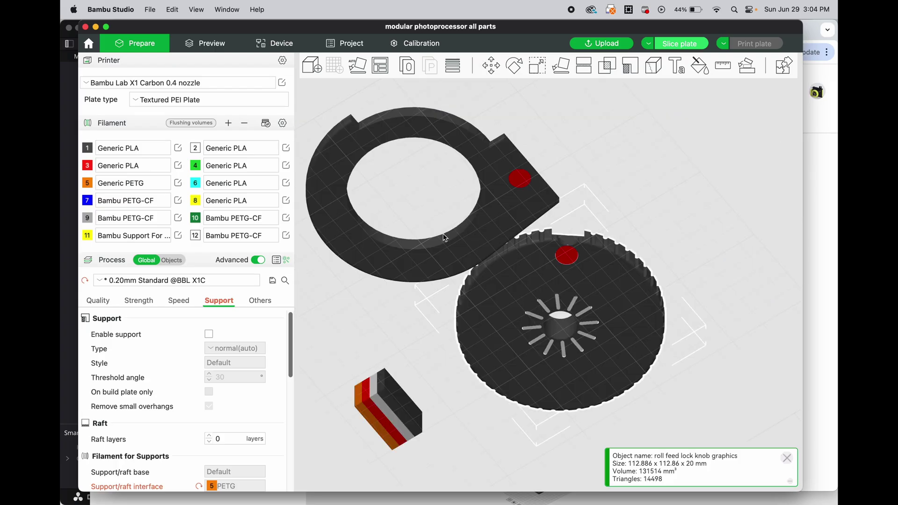
pyautogui.click(459, 263)
pyautogui.moveTo(426, 208); pyautogui.dragTo(418, 241)
pyautogui.scroll(-10, 421, 244)
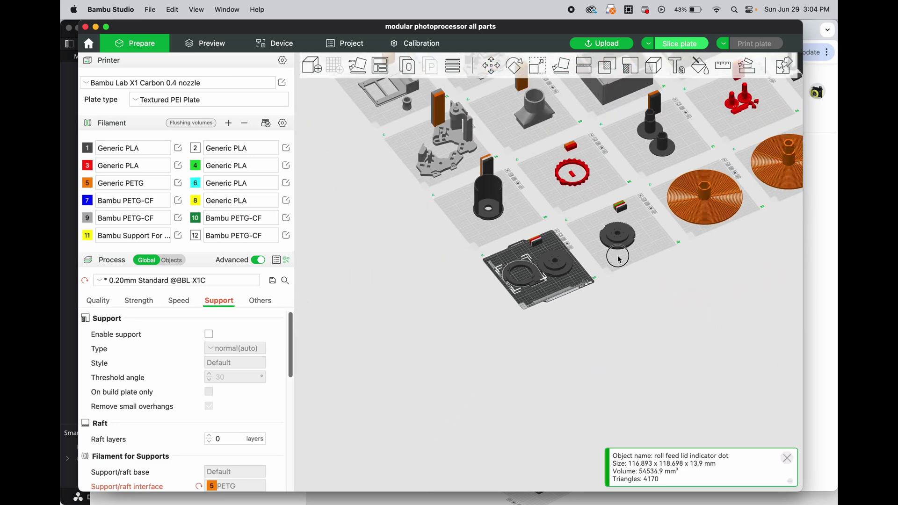
# Make the plate with the single dark grey knob active and inspect the knob's underside with its red and green dots.
pyautogui.click(617, 254)
pyautogui.scroll(5, 503, 374)
pyautogui.scroll(2, 503, 382)
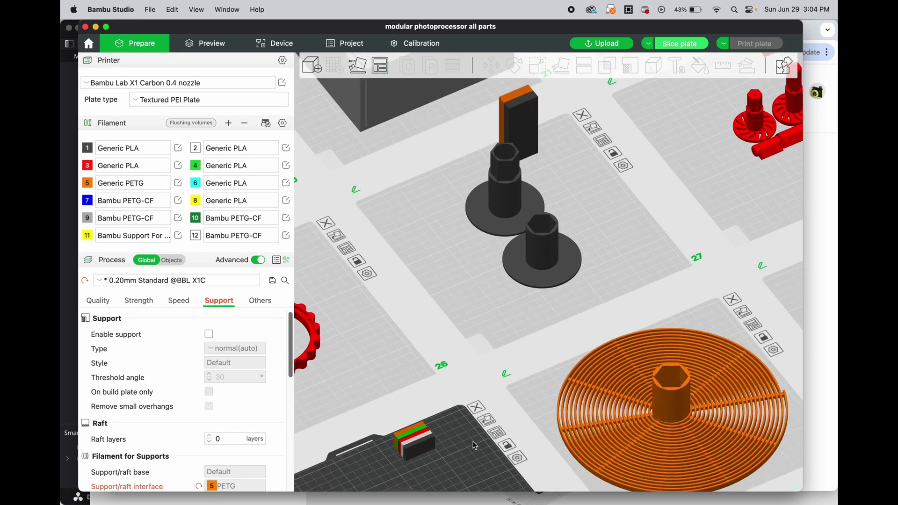
pyautogui.scroll(3, 475, 444)
pyautogui.moveTo(488, 385); pyautogui.dragTo(492, 346)
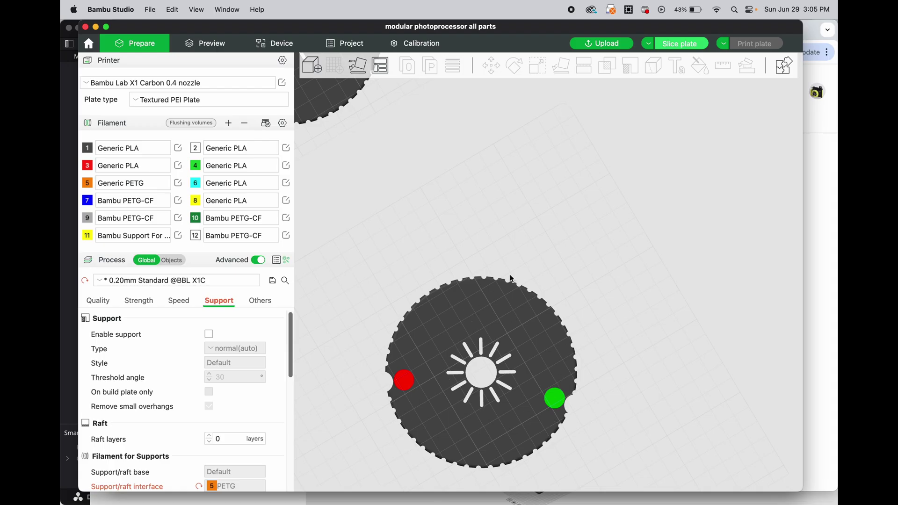
# Show an overview of all the project's plates together.
pyautogui.scroll(-10, 530, 261)
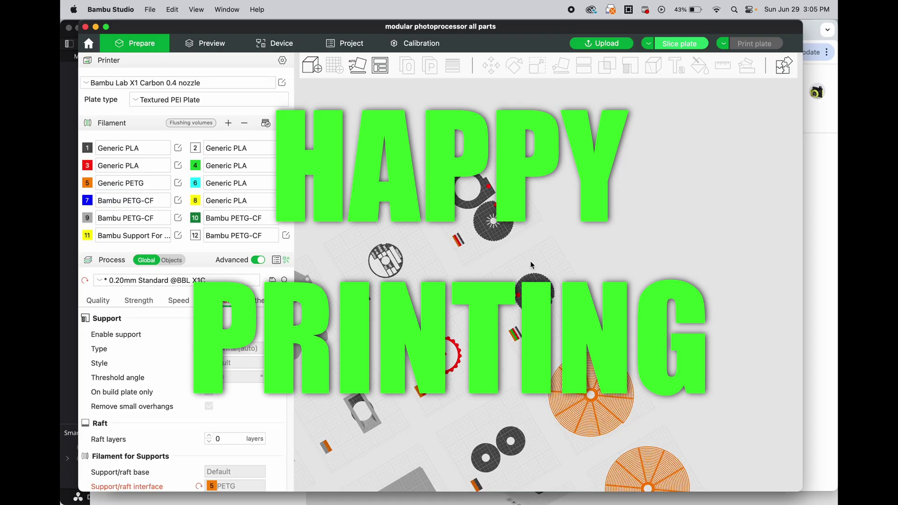
pyautogui.scroll(-15, 532, 265)
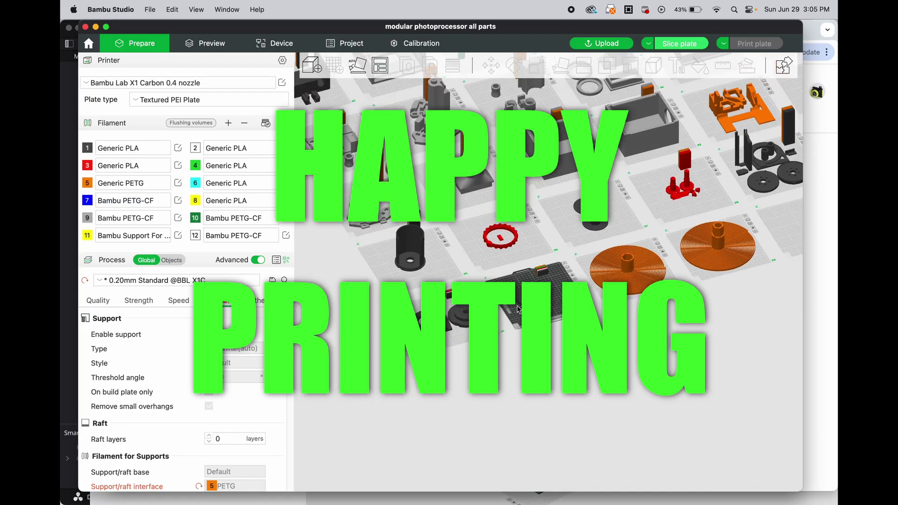
pyautogui.scroll(-2, 518, 309)
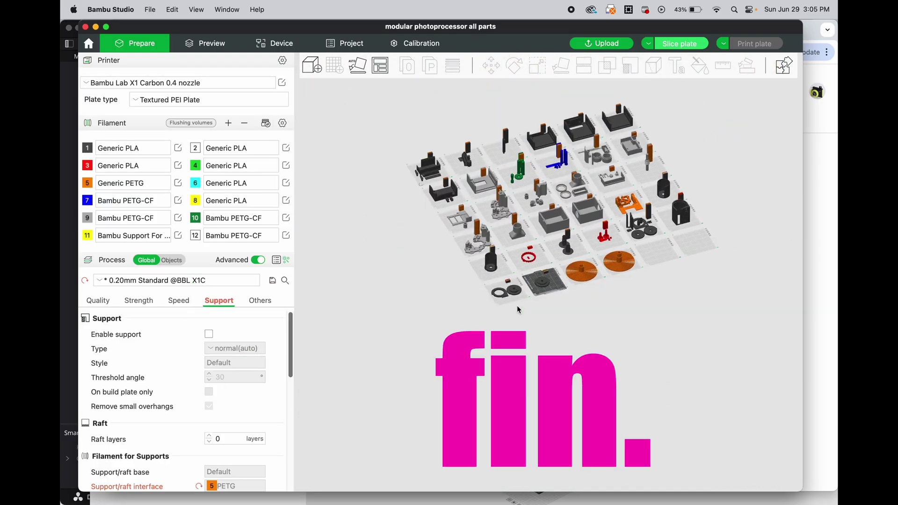